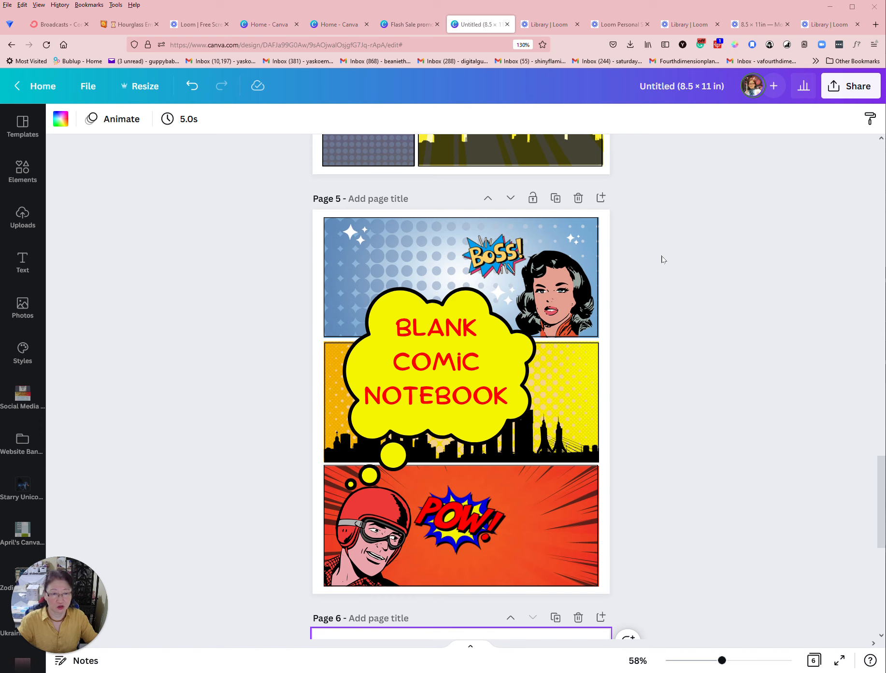
Find the Grids collection in Elements and add a grid of three stacked horizontal panels to blank page 6.
scroll(668, 300, down, 8)
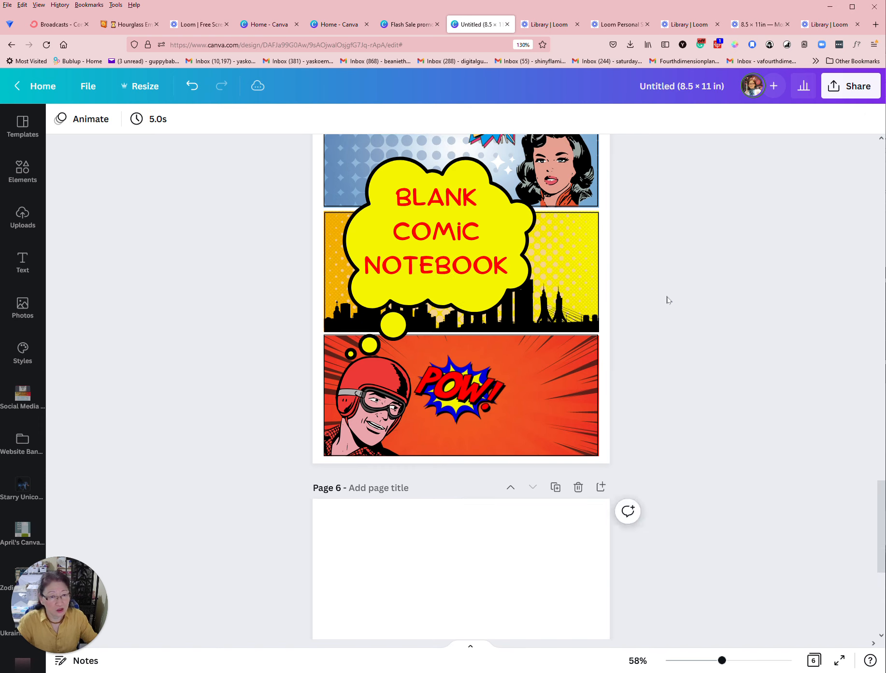
scroll(667, 300, down, 2)
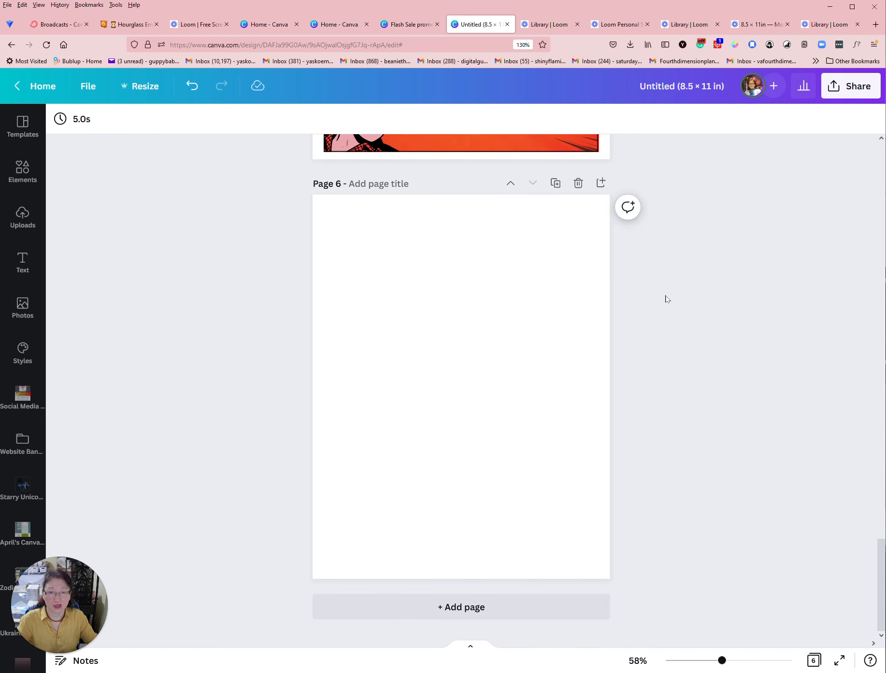
click(29, 167)
click(135, 125)
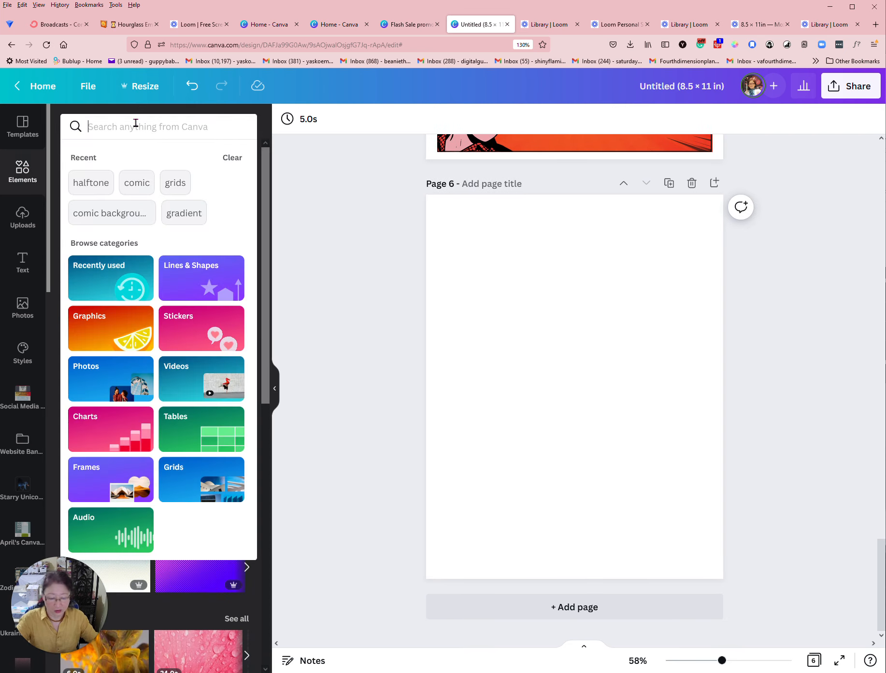
text(grids)
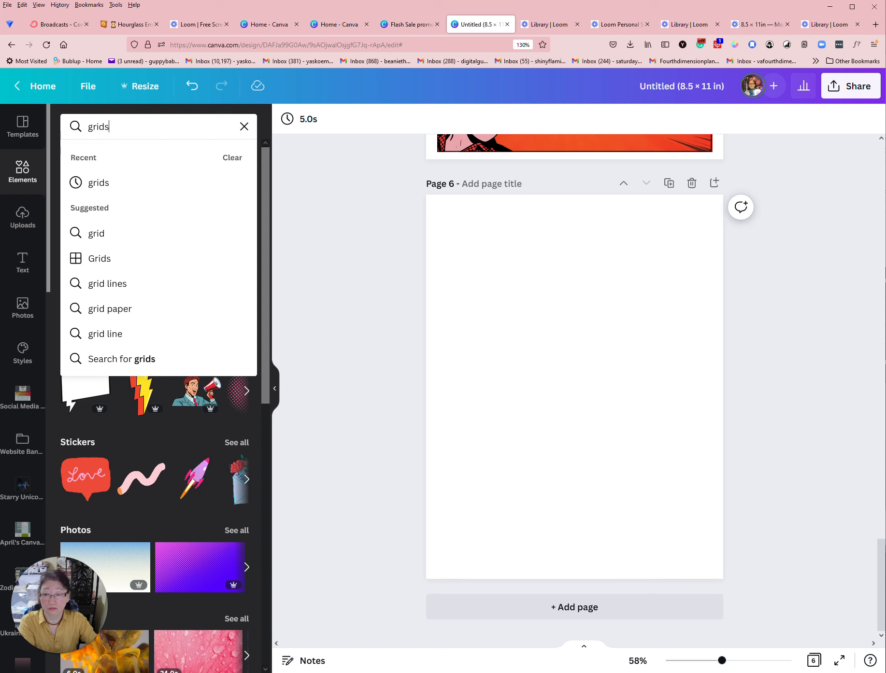
click(107, 261)
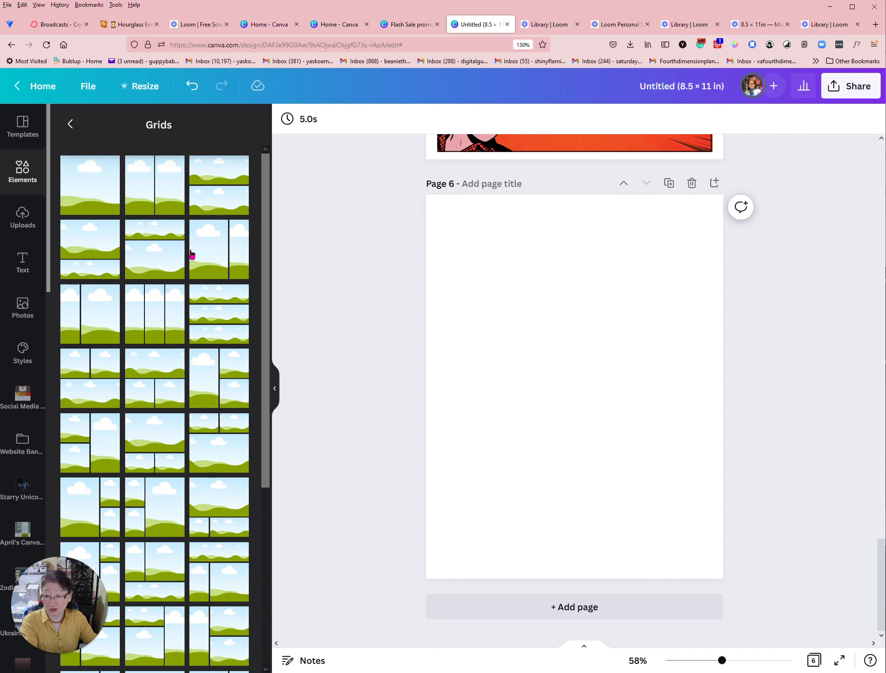
click(216, 313)
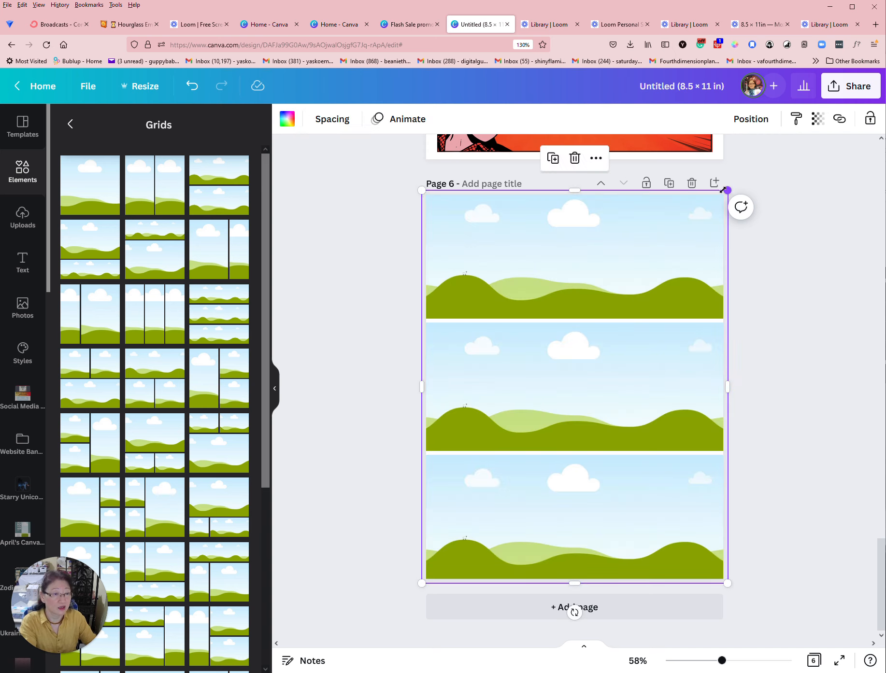
Shrink the three-panel grid and centre it on page 6, leaving an even white margin on all sides.
drag(721, 195, 714, 202)
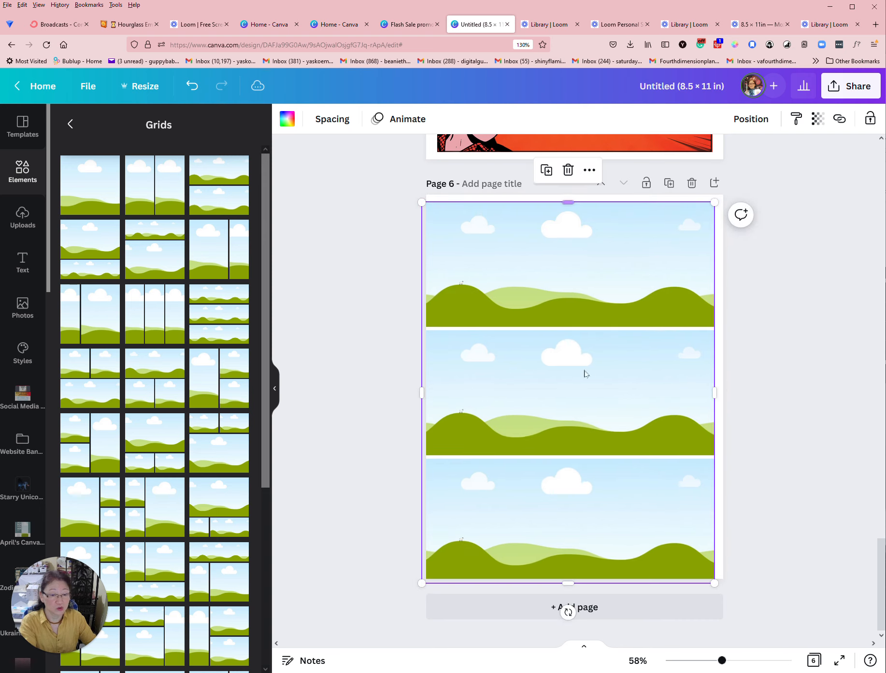
drag(420, 582, 435, 571)
drag(550, 391, 552, 379)
click(750, 379)
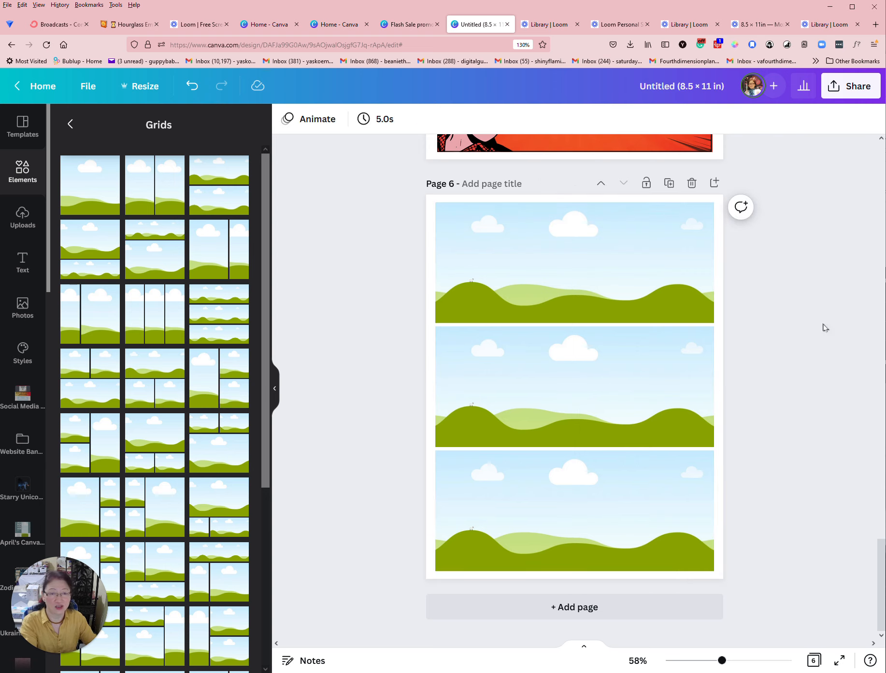
Search Elements for "comic" and filter the results to Static and Free.
click(70, 124)
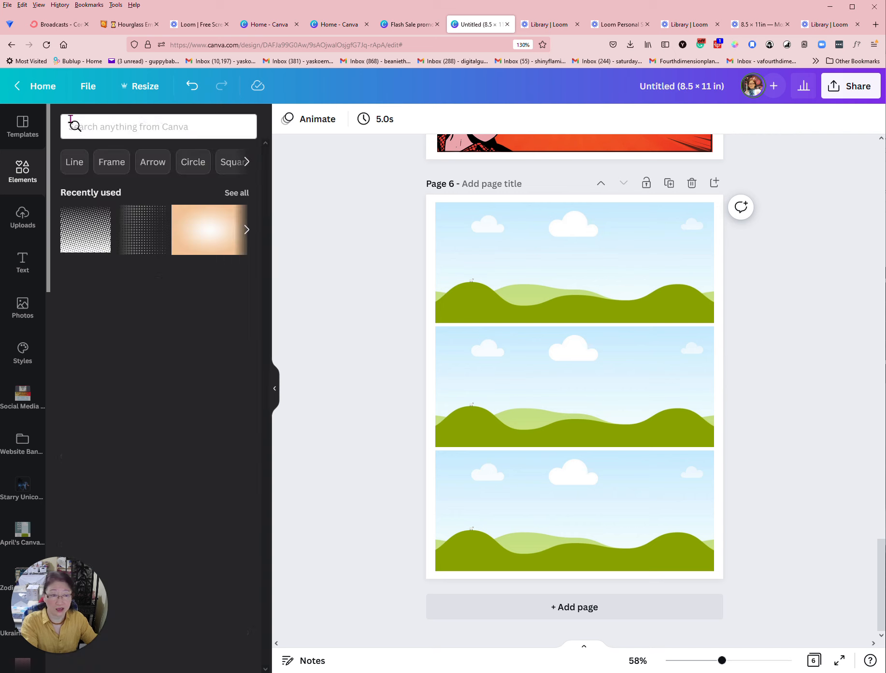
click(151, 125)
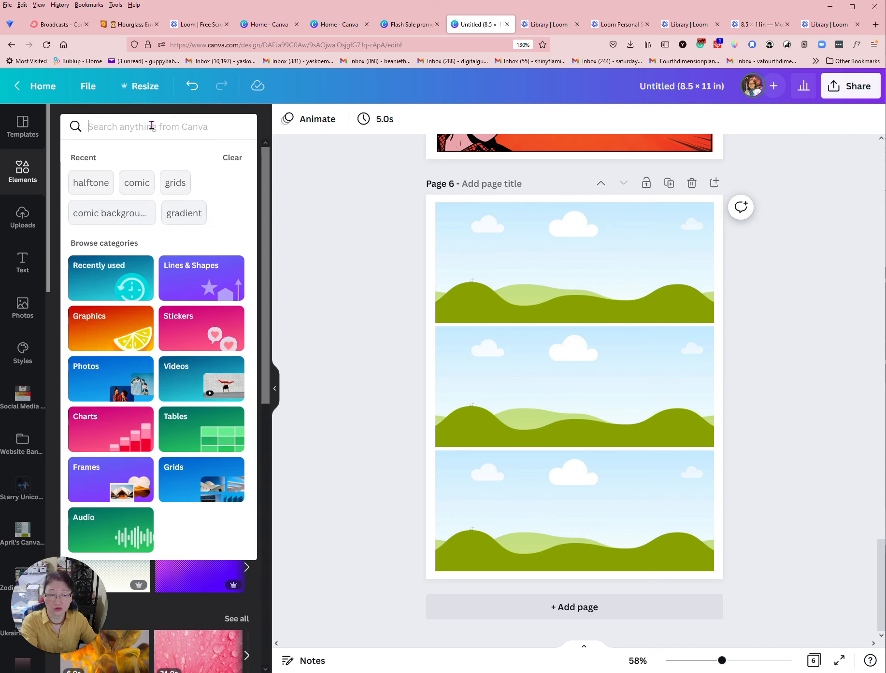
text(comic)
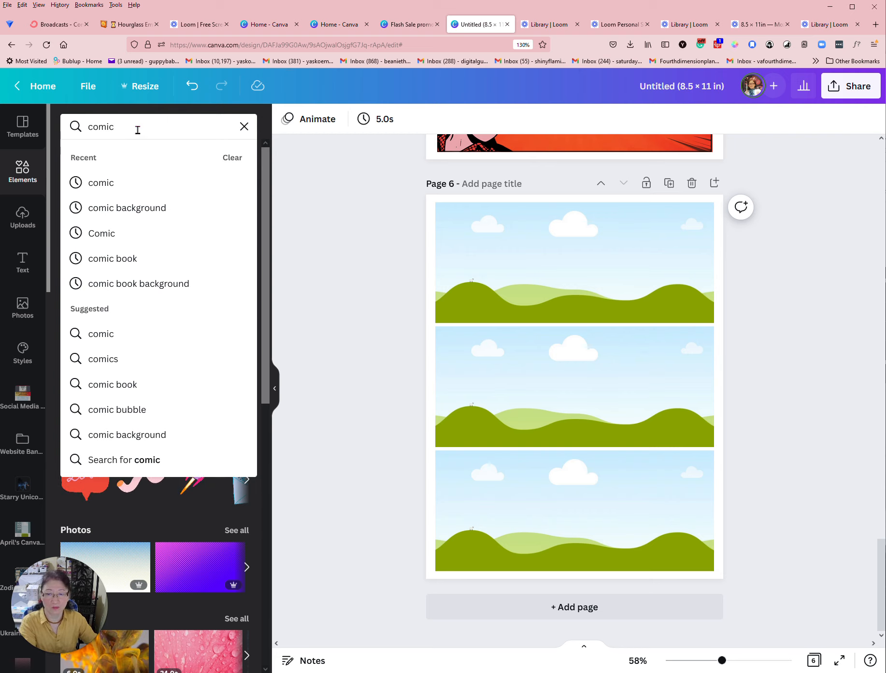
key(Return)
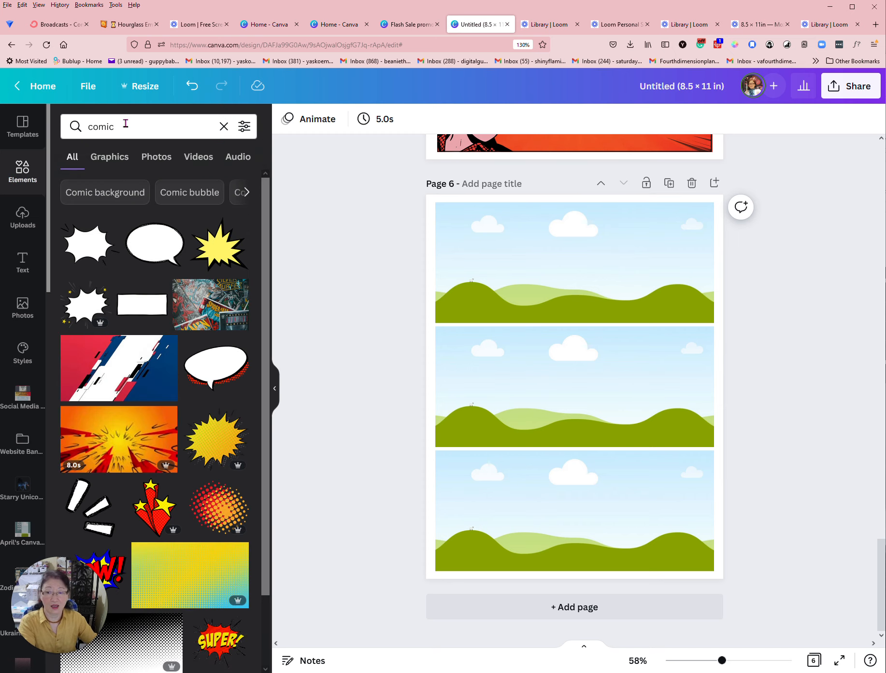
click(244, 128)
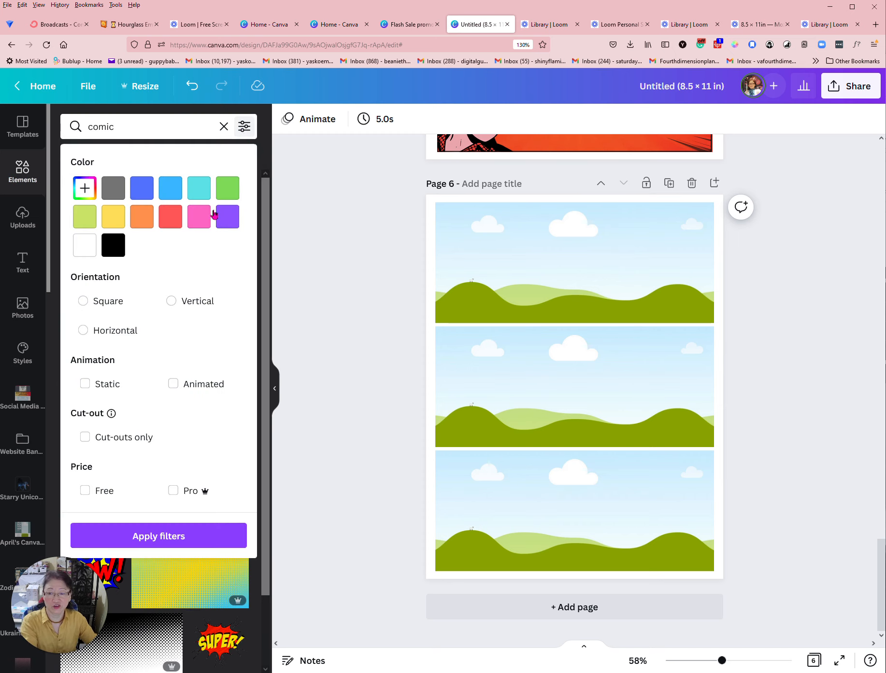
click(84, 384)
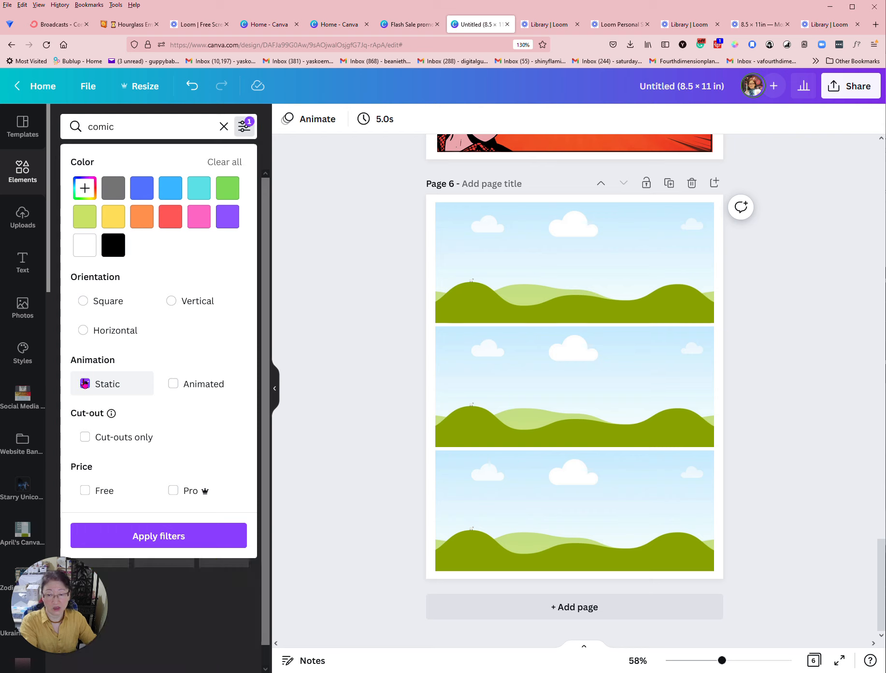
click(86, 491)
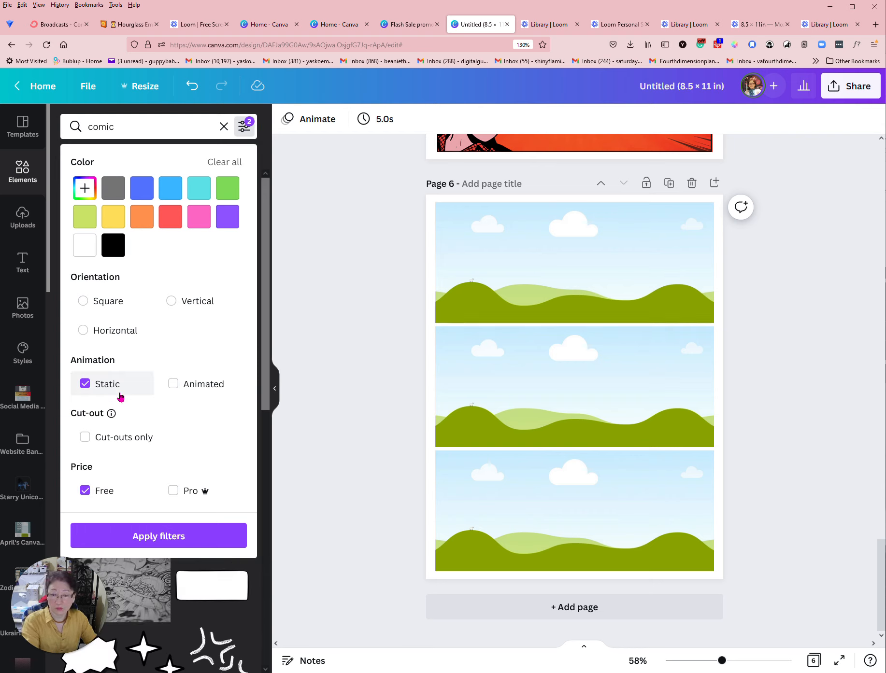
click(161, 539)
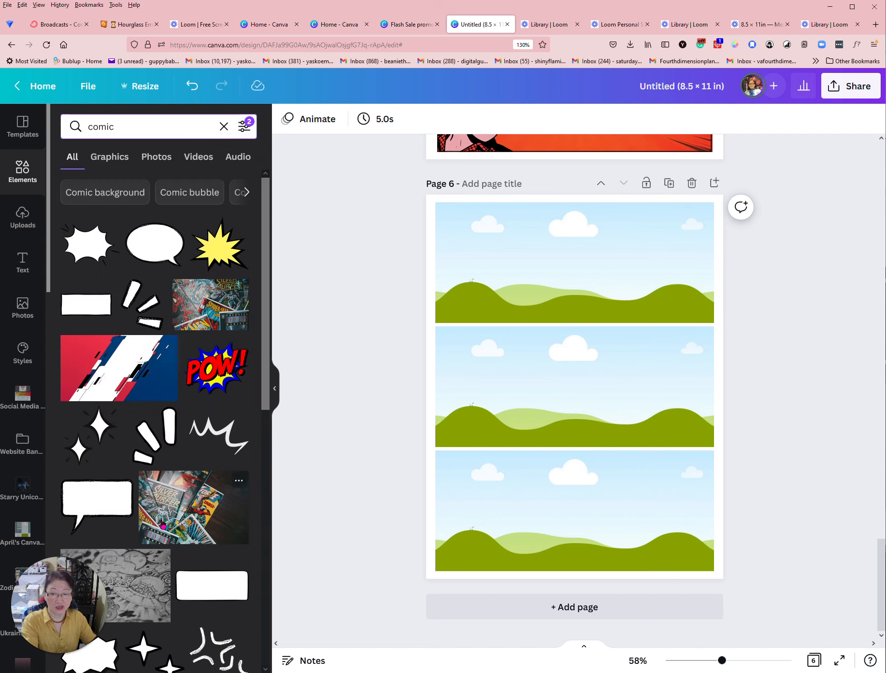
Add the black-haired comic woman graphic and place it at the right end of the top panel.
scroll(196, 347, down, 7)
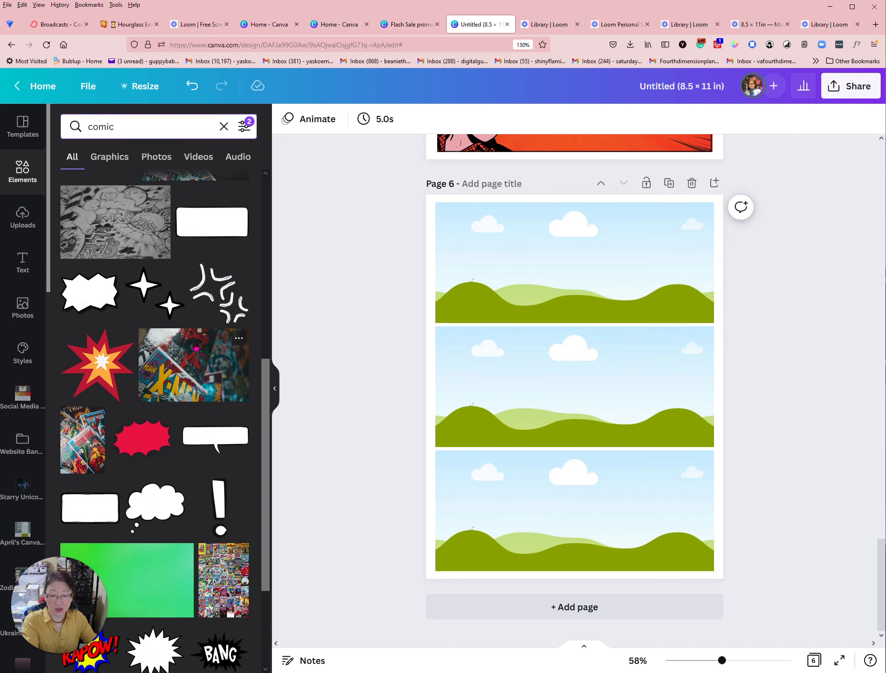
scroll(195, 346, down, 3)
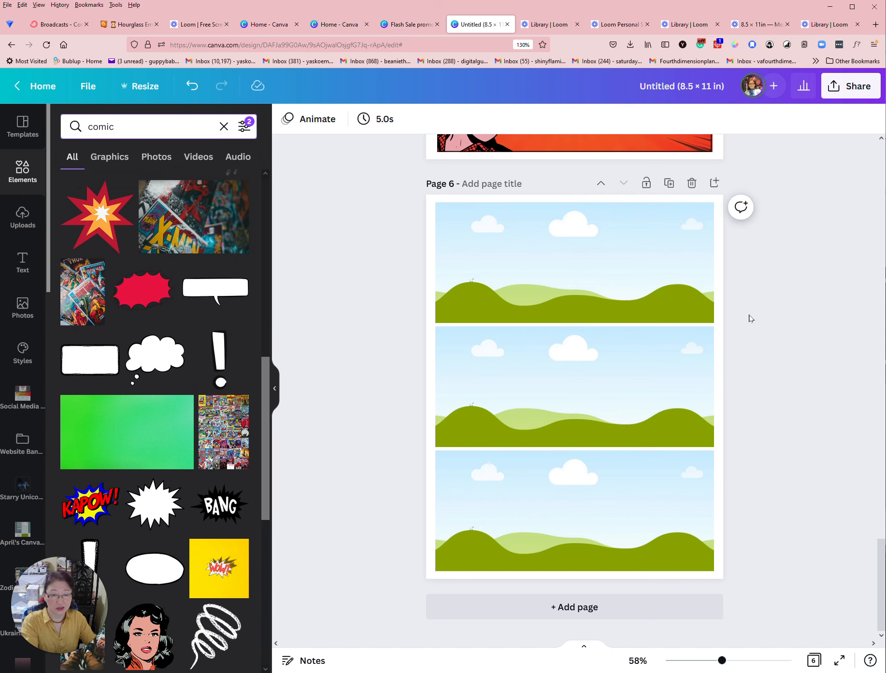
scroll(173, 332, down, 6)
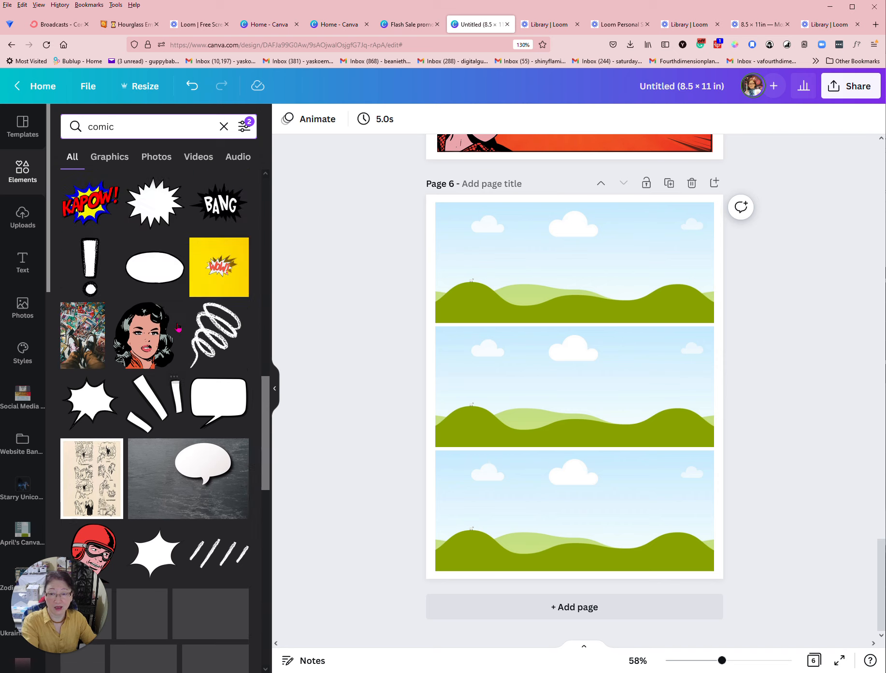
scroll(145, 368, up, 1)
click(141, 368)
drag(562, 389, 653, 270)
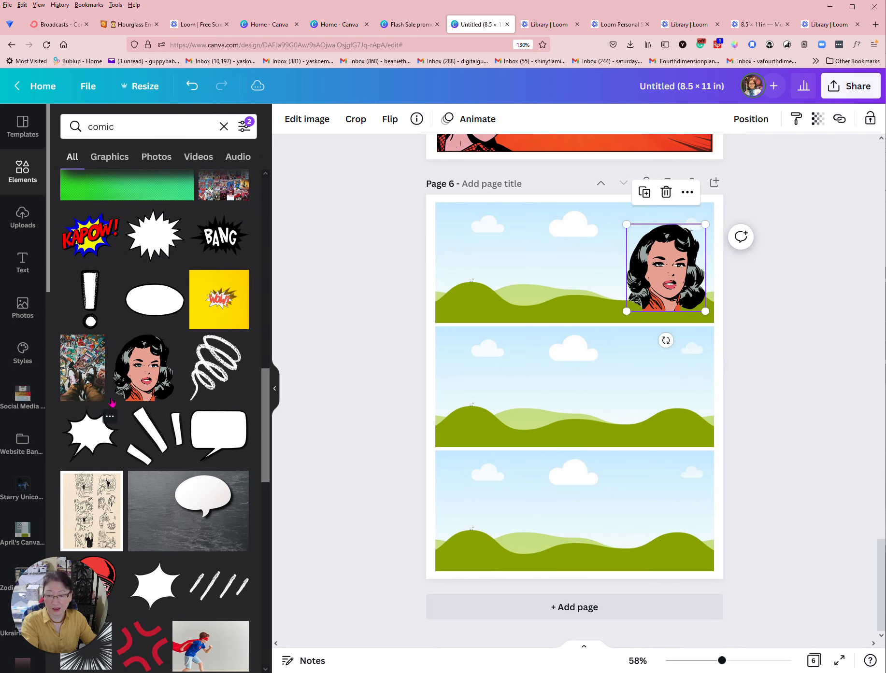
Add the comic man in the red helmet and place him in the lower-left corner of the bottom panel.
scroll(145, 376, down, 4)
click(87, 369)
drag(575, 413, 476, 535)
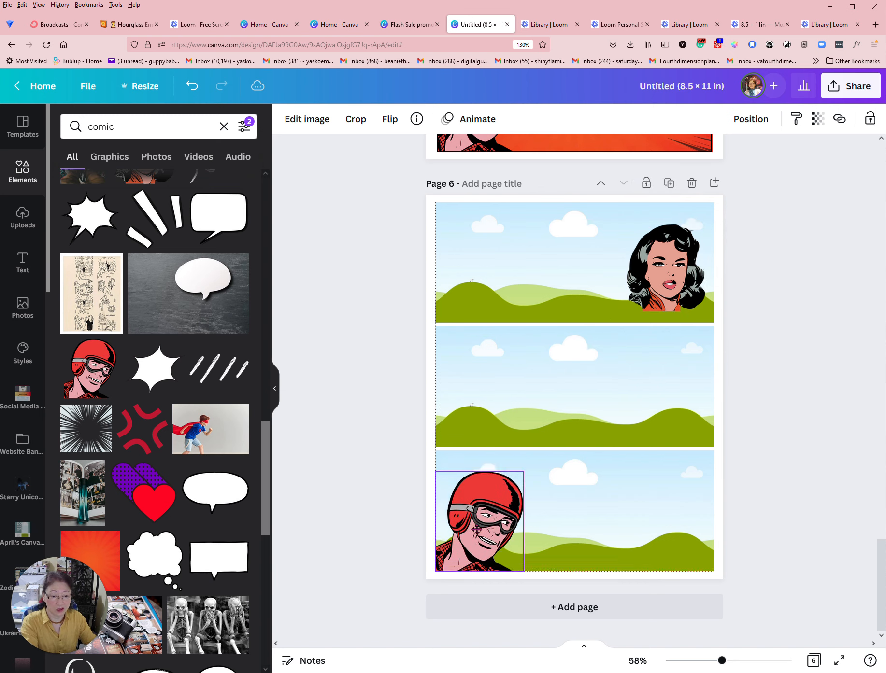
Place the black radial burst-line graphic over the helmeted man and fill the bottom panel with the red-orange sunburst image.
click(81, 431)
drag(577, 388, 502, 513)
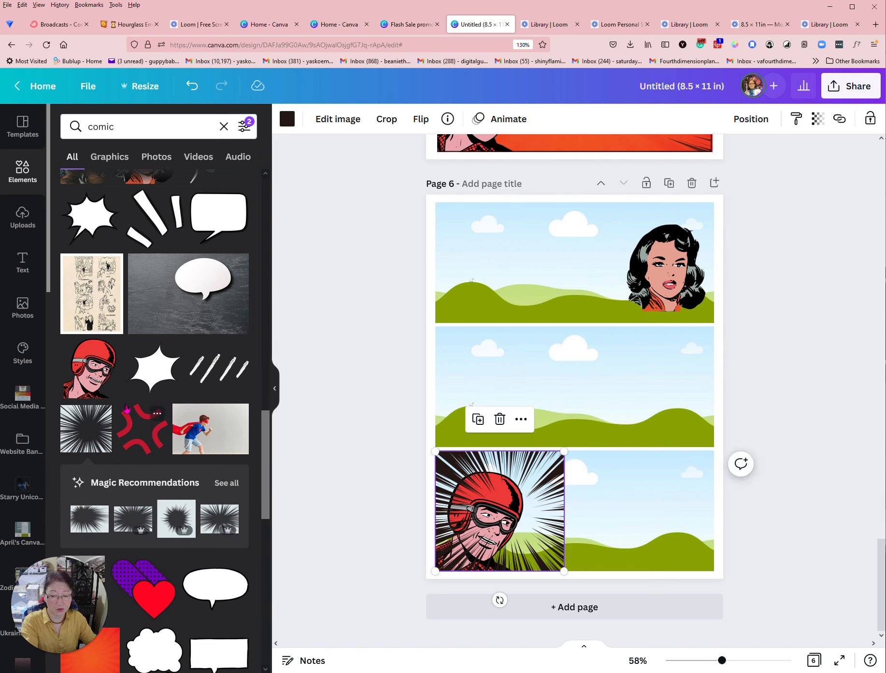
scroll(126, 409, down, 5)
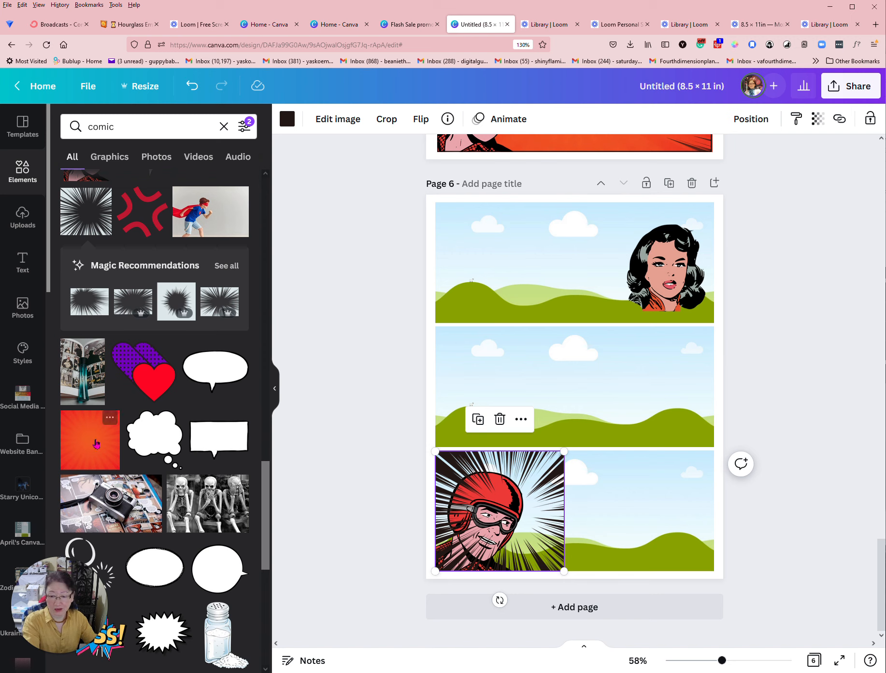
drag(94, 441, 633, 482)
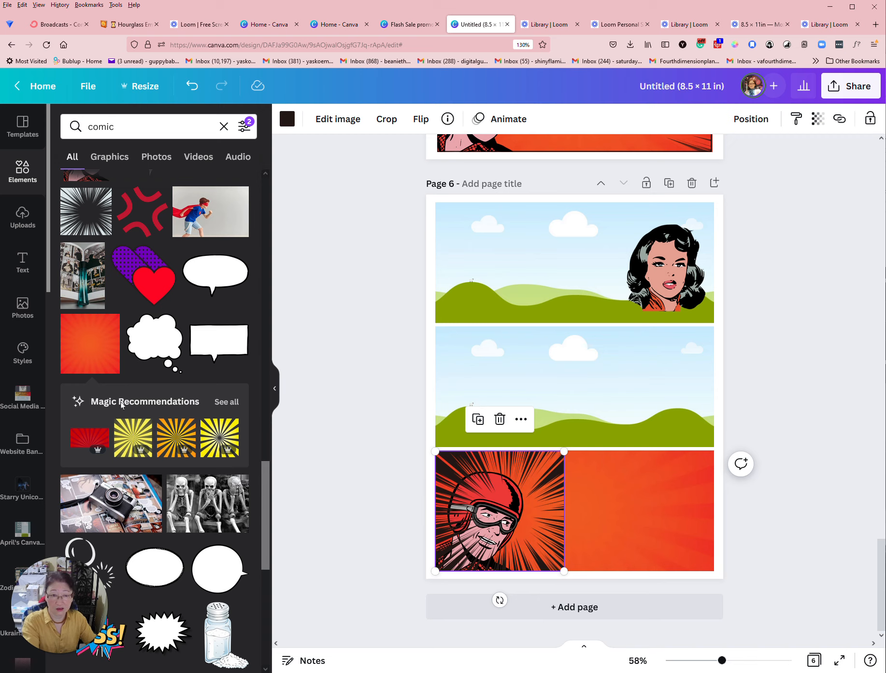
Examine the page 5 cover and browse the comic results for more matching backgrounds and graphics.
scroll(122, 406, down, 12)
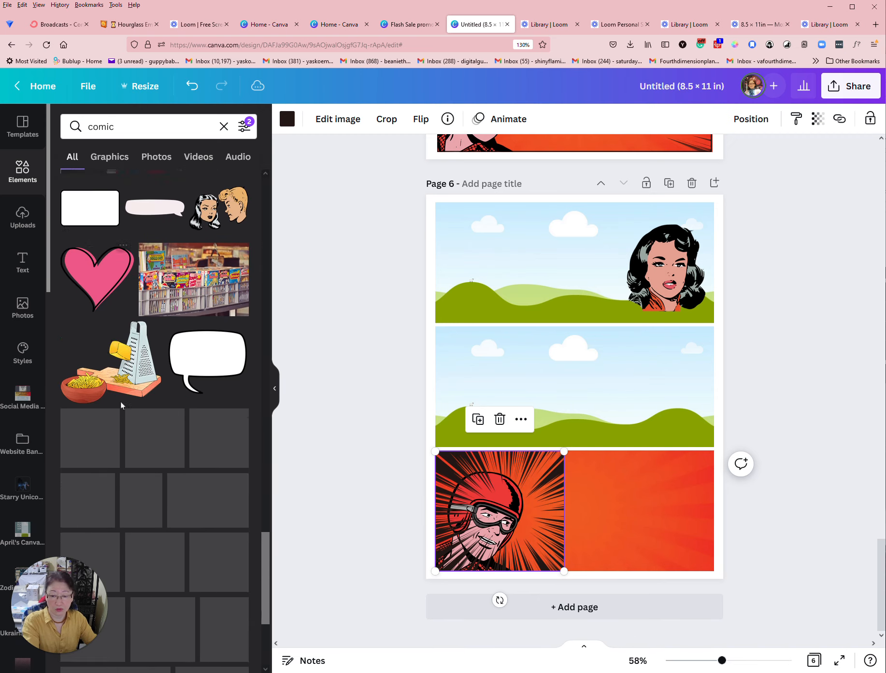
scroll(120, 402, down, 2)
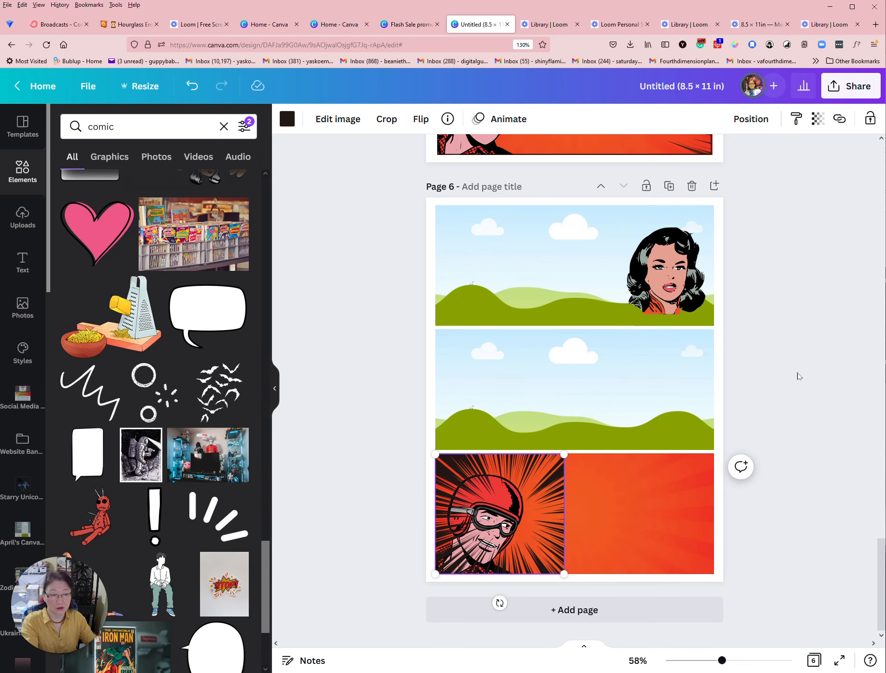
scroll(798, 376, up, 8)
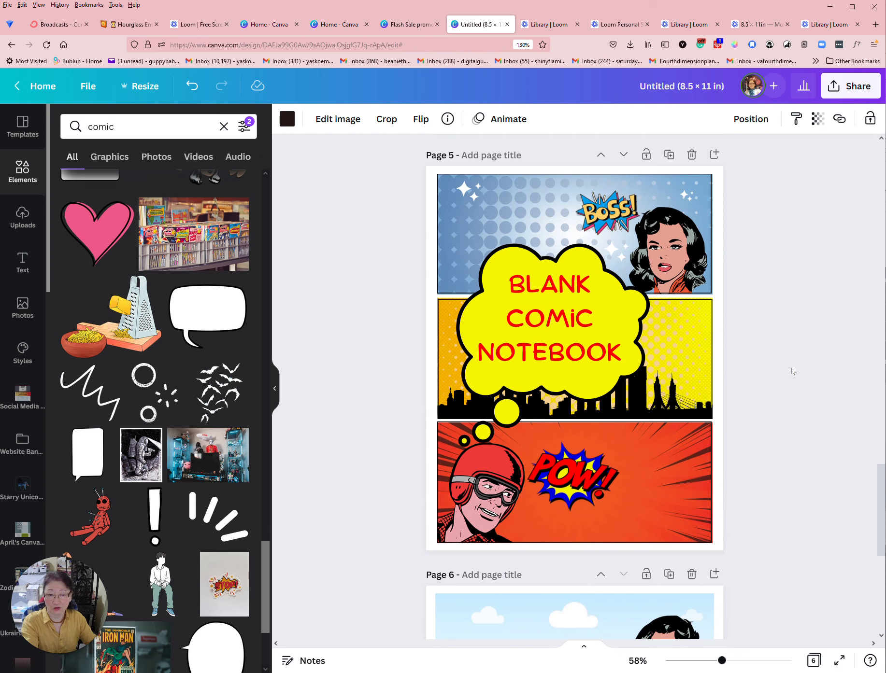
scroll(174, 372, down, 10)
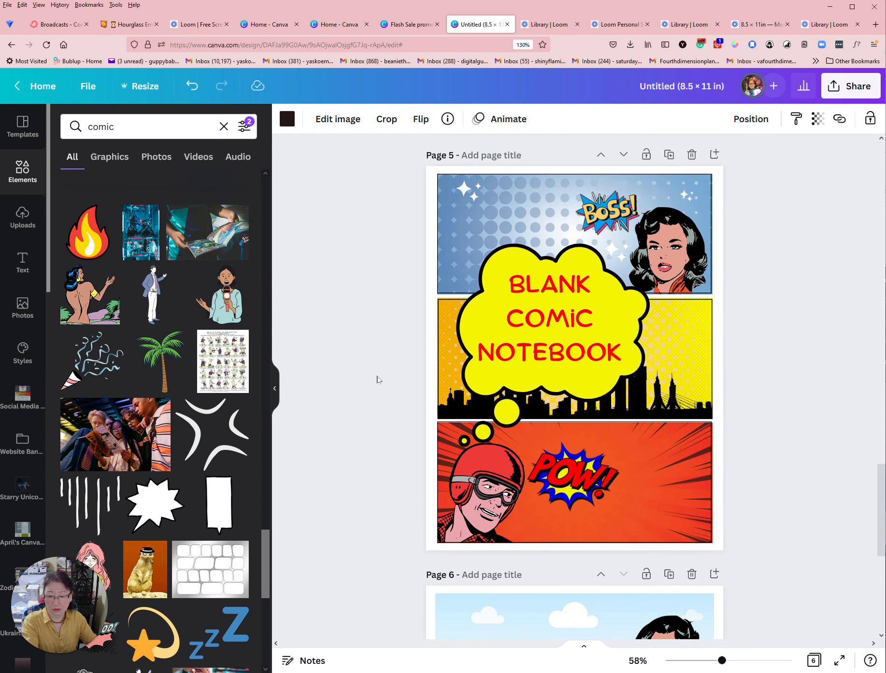
scroll(377, 379, down, 7)
scroll(378, 380, down, 1)
scroll(163, 397, down, 8)
scroll(164, 397, down, 10)
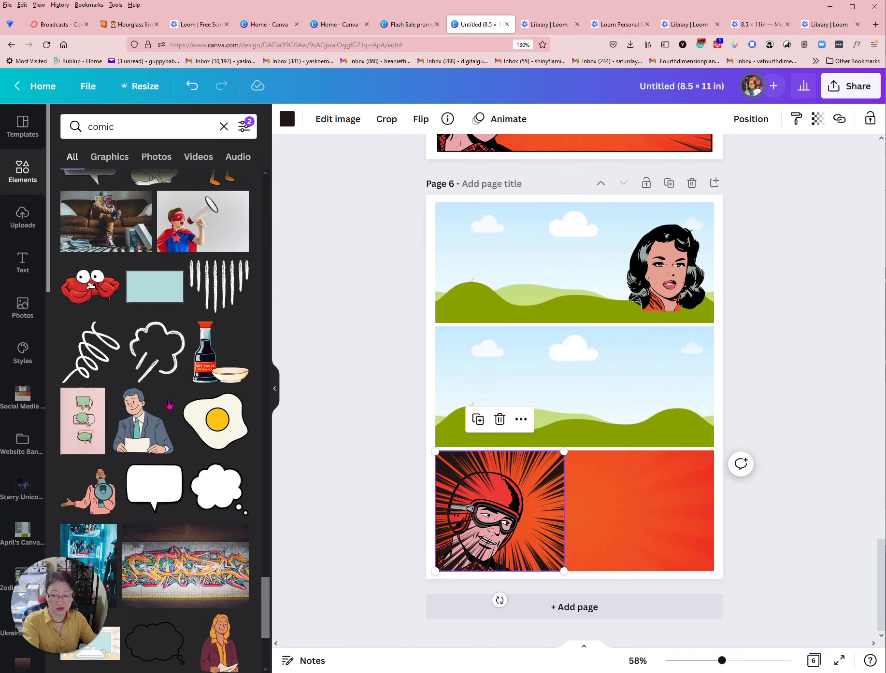
scroll(169, 404, down, 10)
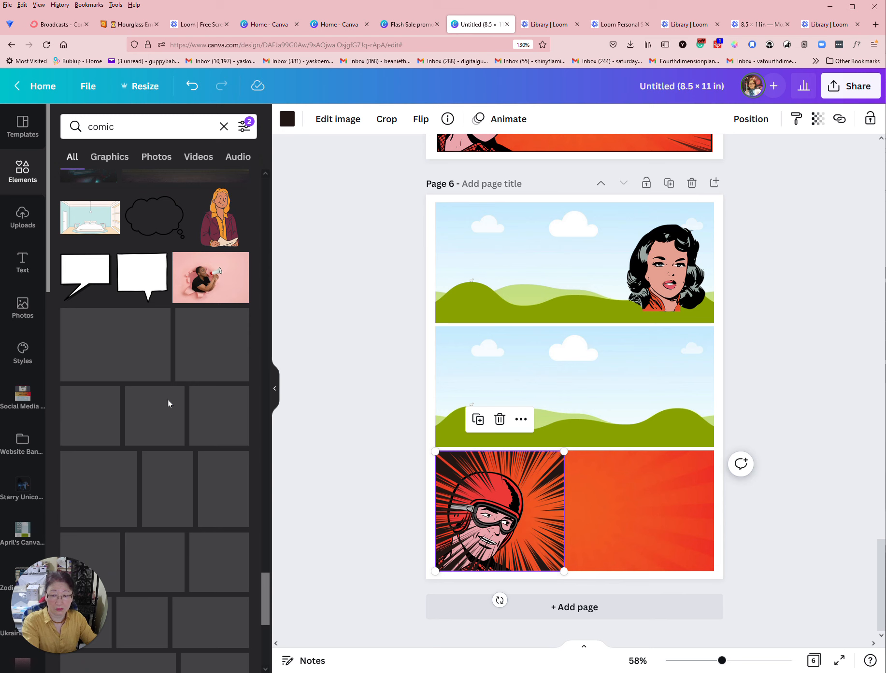
scroll(169, 403, down, 6)
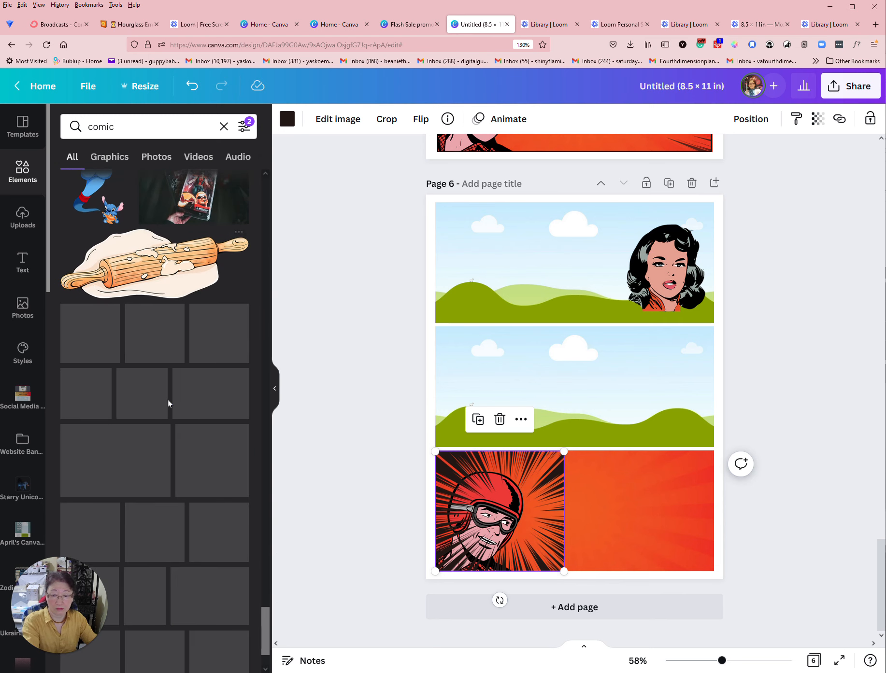
scroll(170, 404, down, 5)
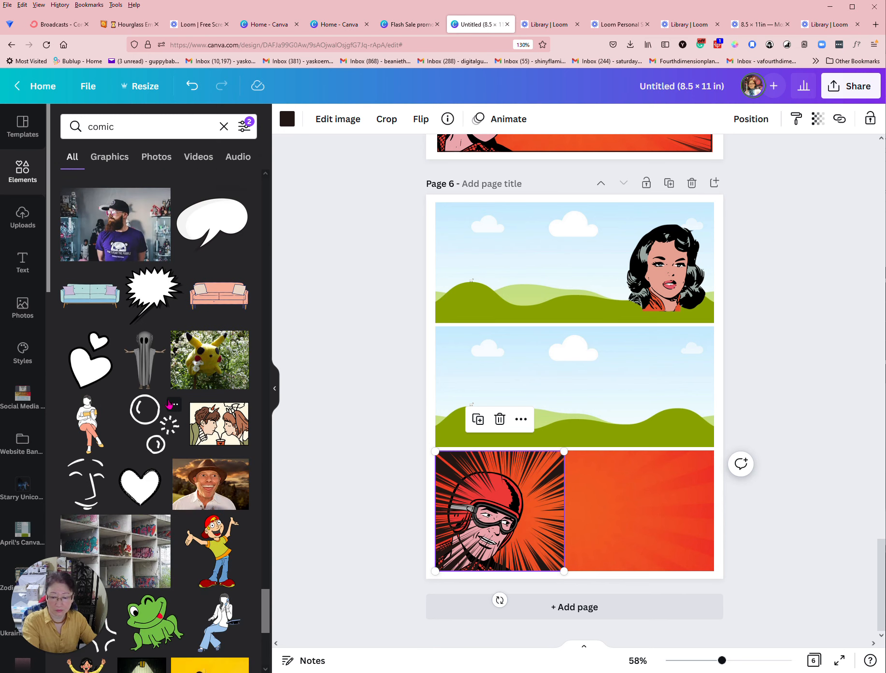
scroll(169, 404, down, 6)
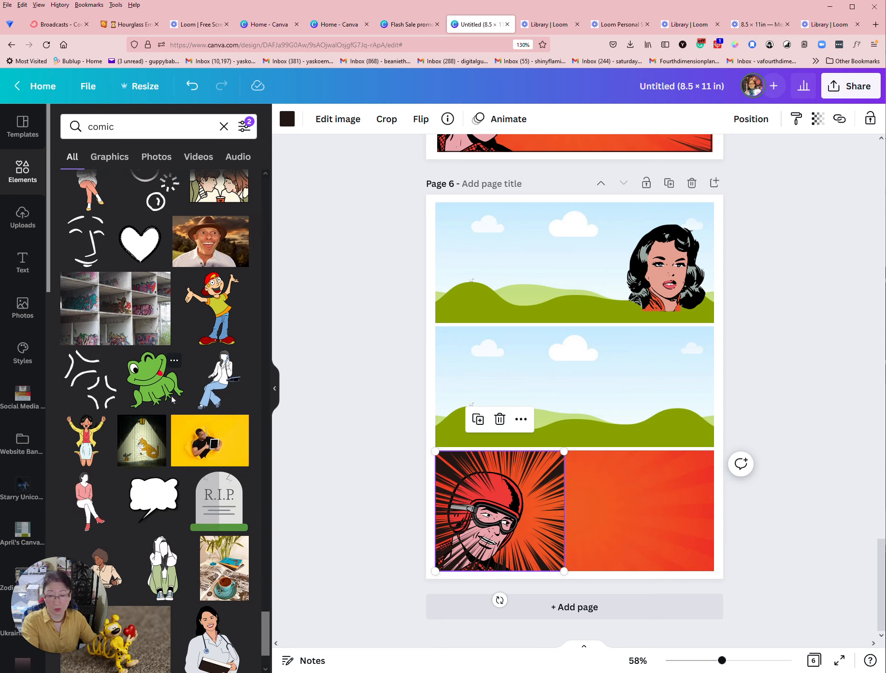
scroll(172, 401, down, 8)
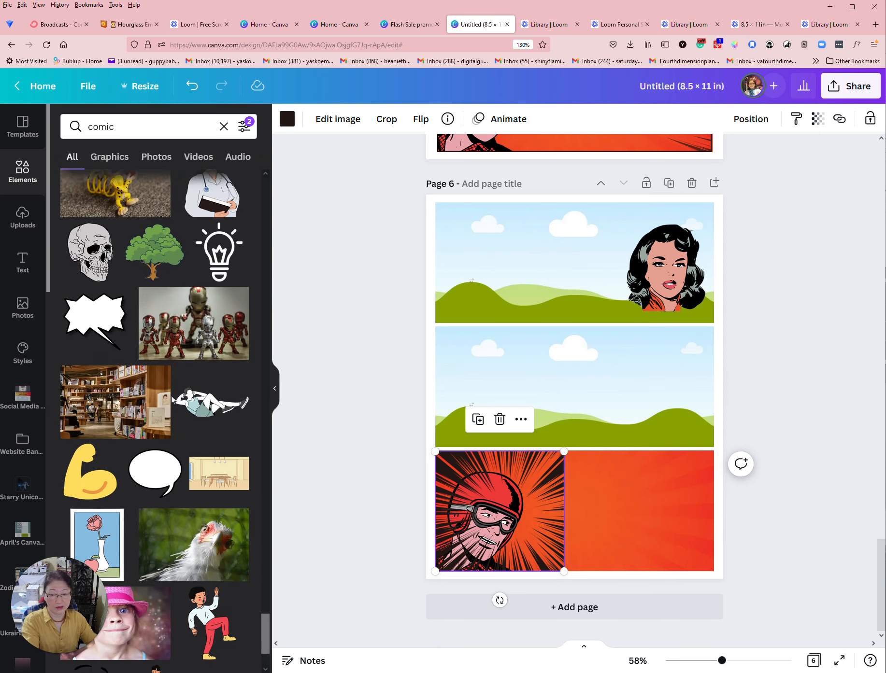
scroll(172, 401, down, 6)
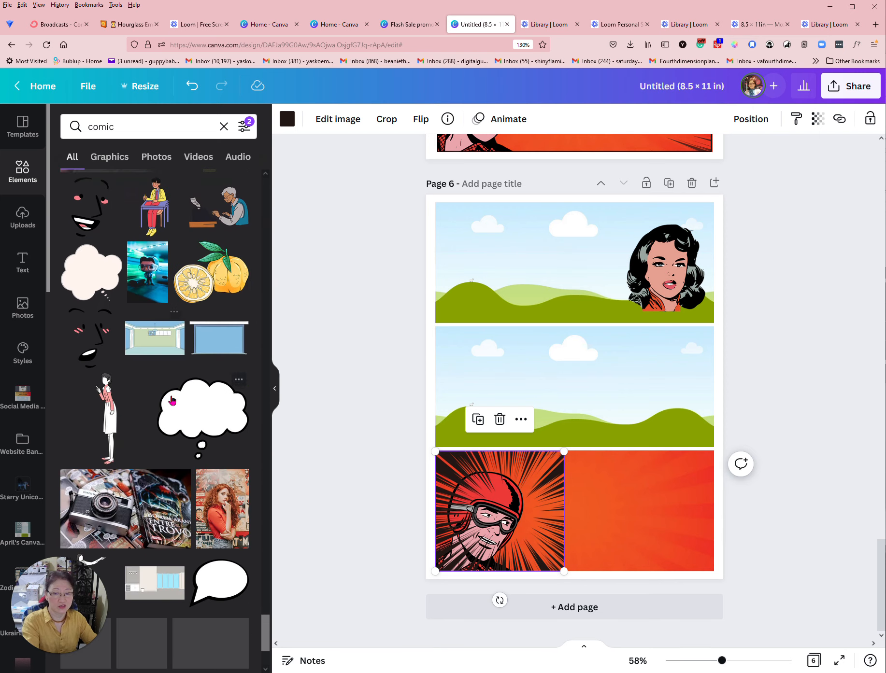
scroll(172, 401, down, 8)
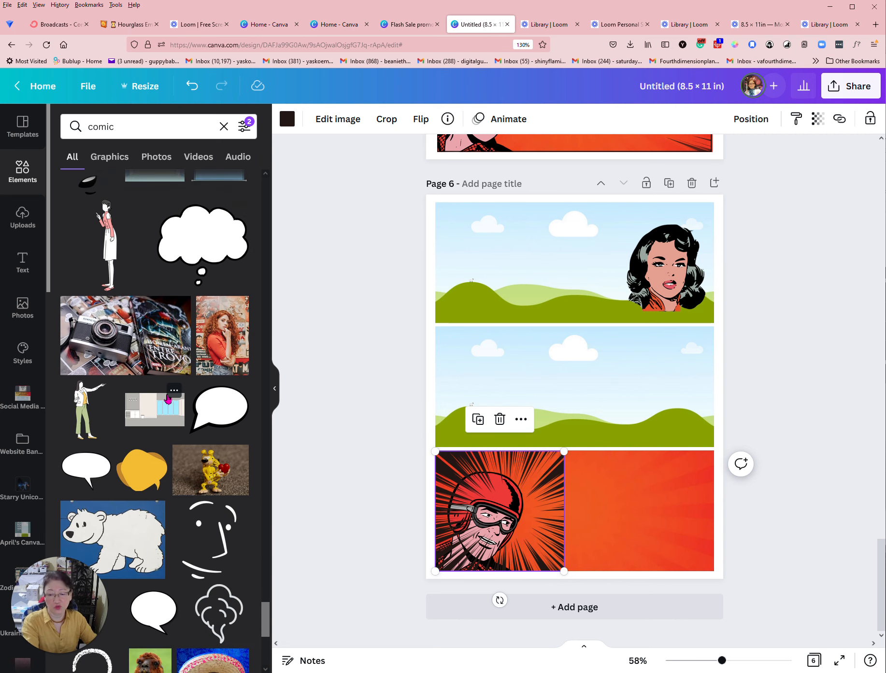
scroll(168, 399, down, 10)
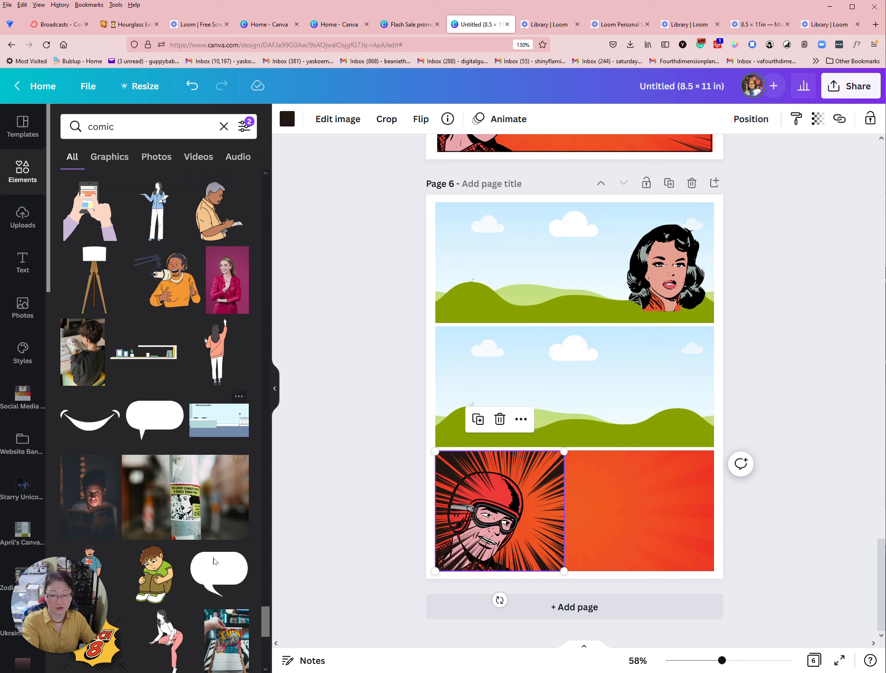
Search Elements for "gradient" in place of "comic".
drag(264, 629, 261, 190)
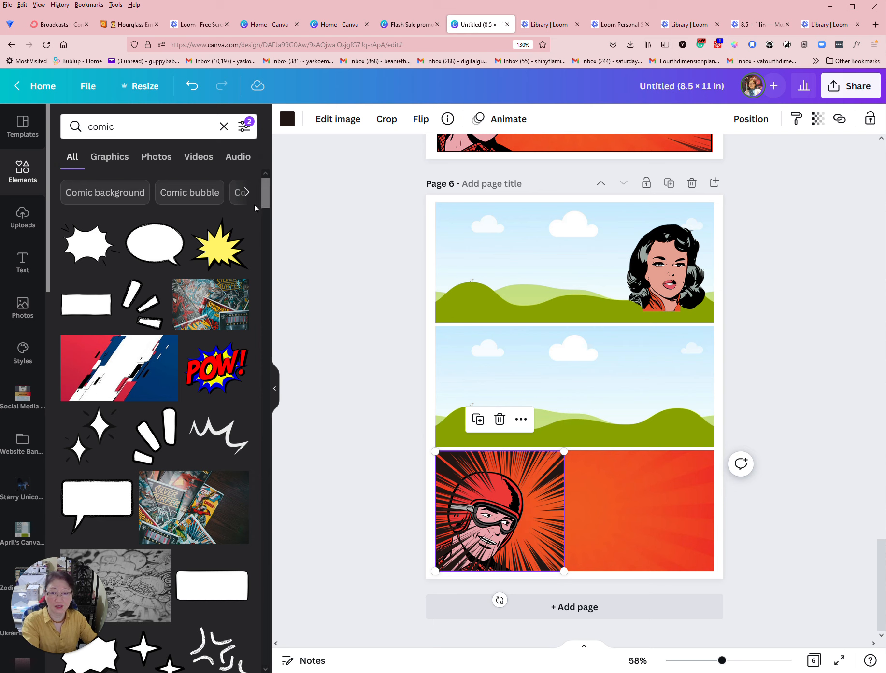
drag(133, 125, 76, 125)
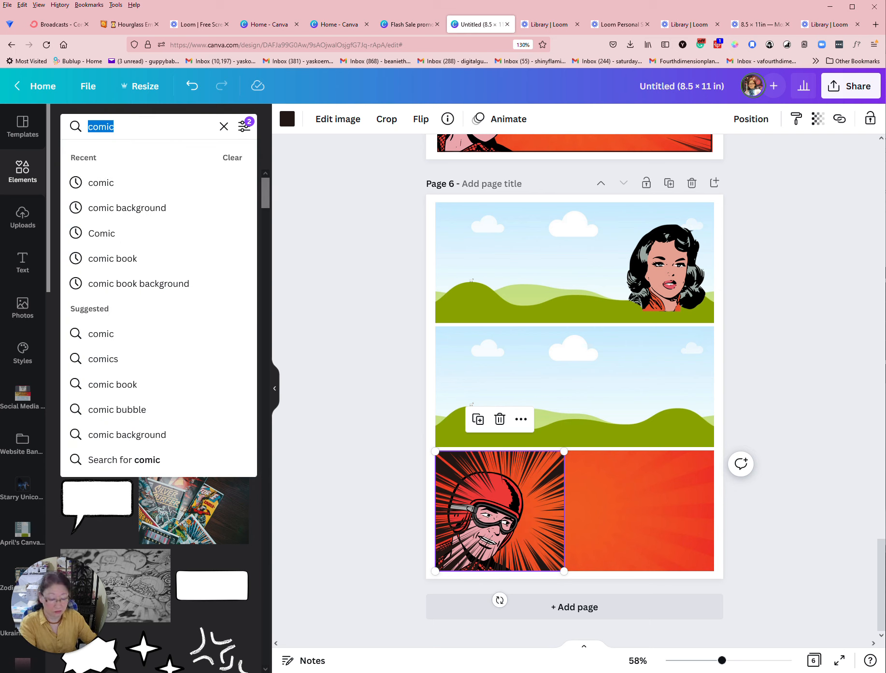
text(gradien)
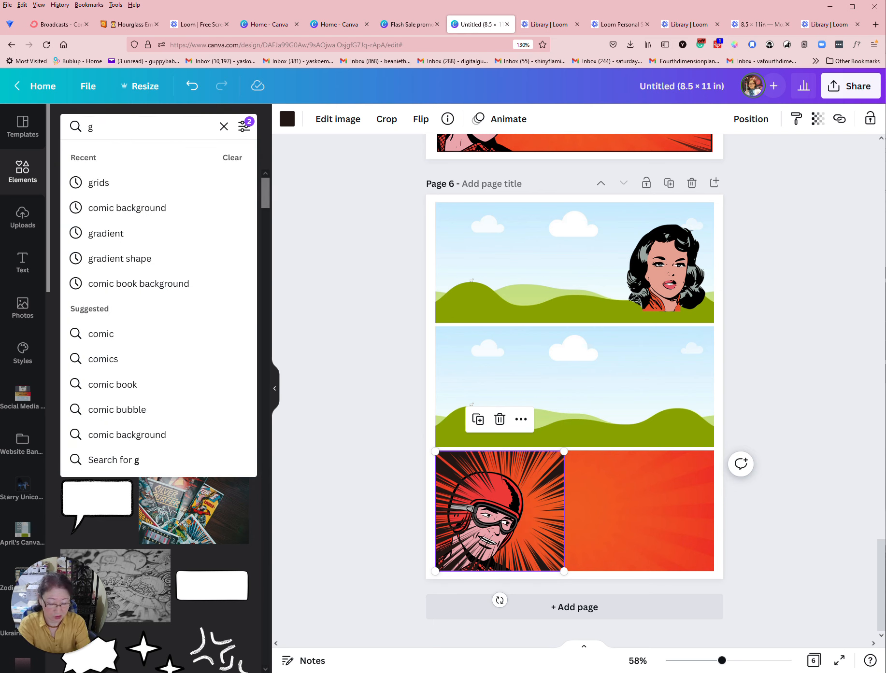
key(Return)
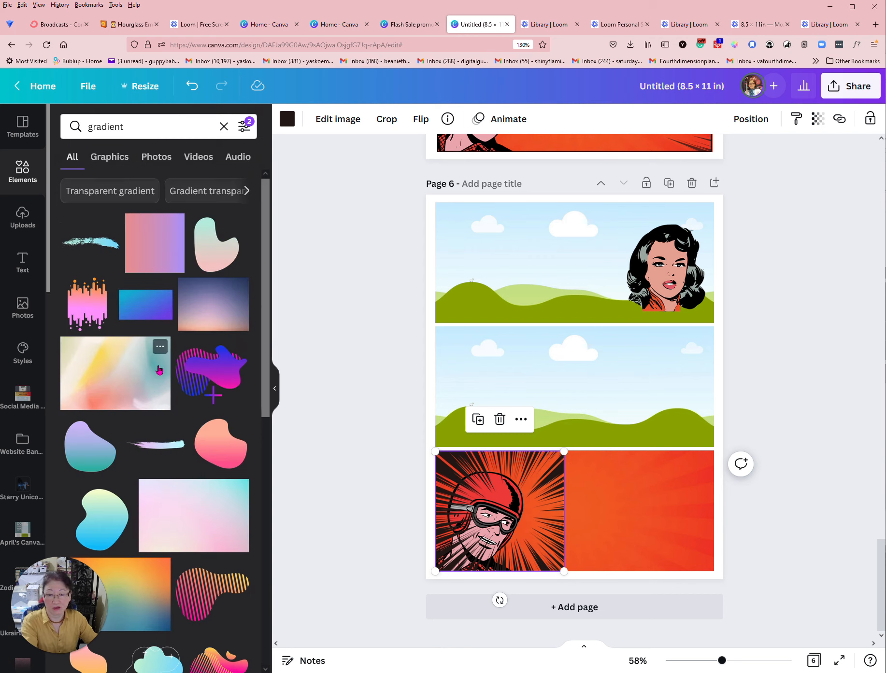
Fill the top panel on page 6 with the pale blue radial gradient image.
scroll(174, 372, down, 10)
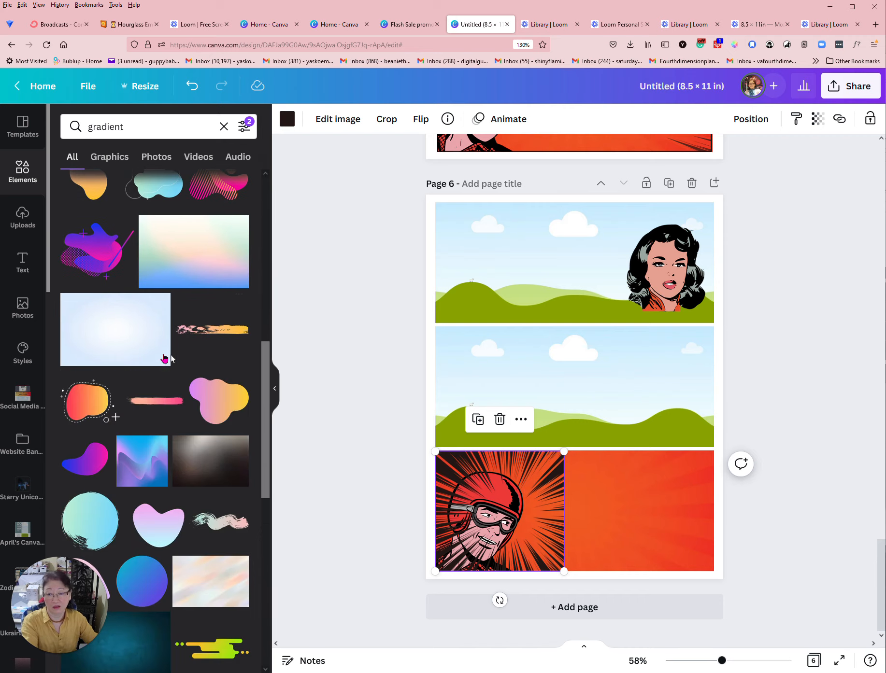
drag(121, 332, 492, 251)
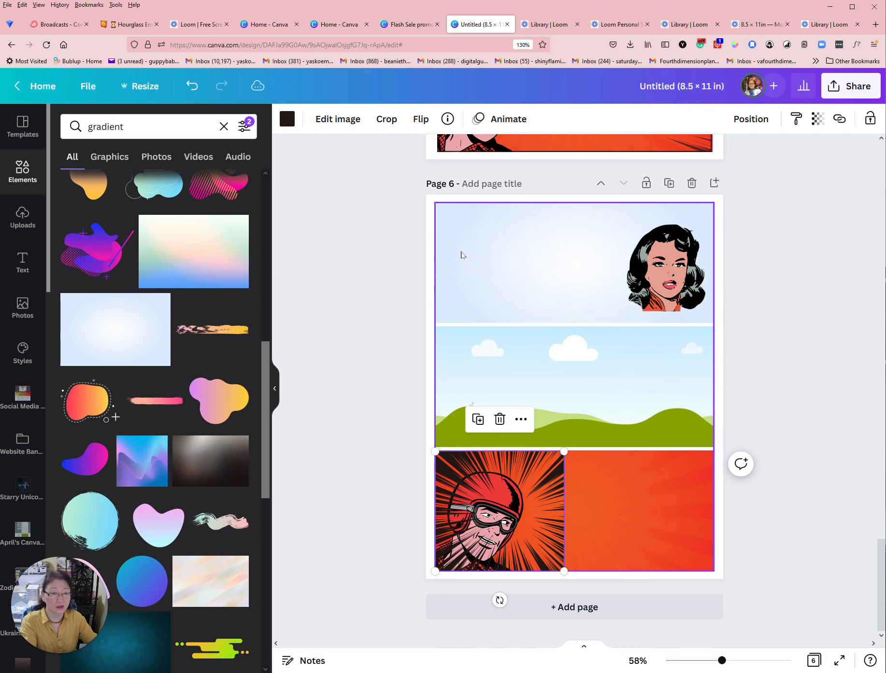
click(362, 235)
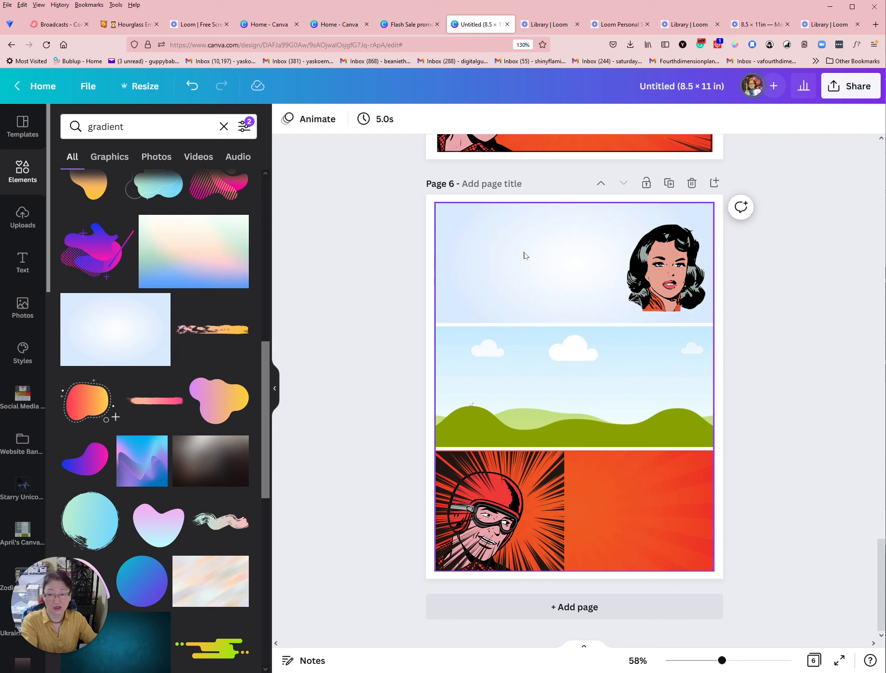
Compare the gradient results with the panel backgrounds of the page 5 cover.
scroll(338, 273, up, 6)
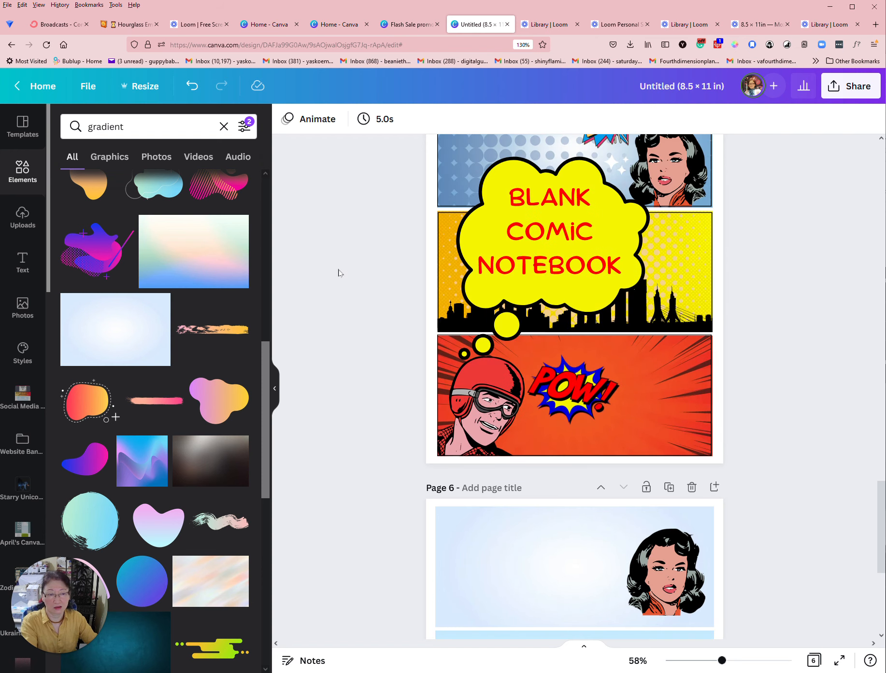
scroll(338, 273, down, 5)
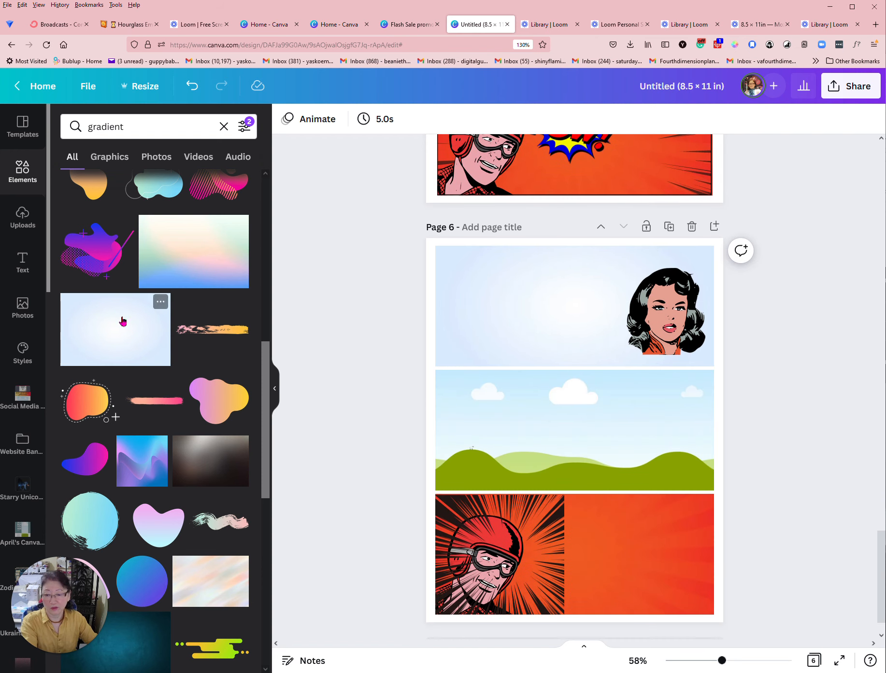
scroll(185, 305, down, 5)
scroll(185, 305, down, 4)
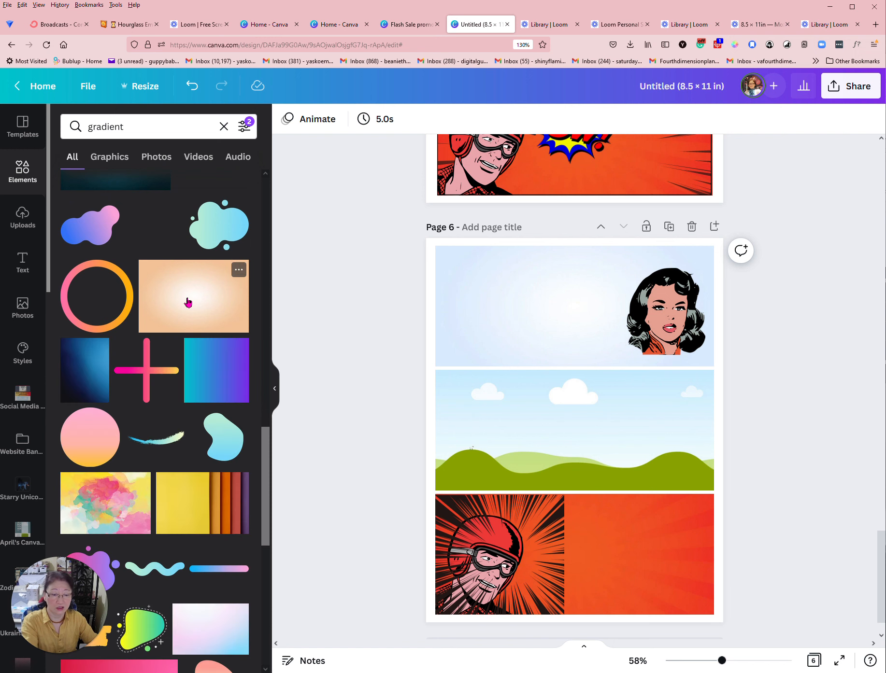
scroll(315, 300, up, 5)
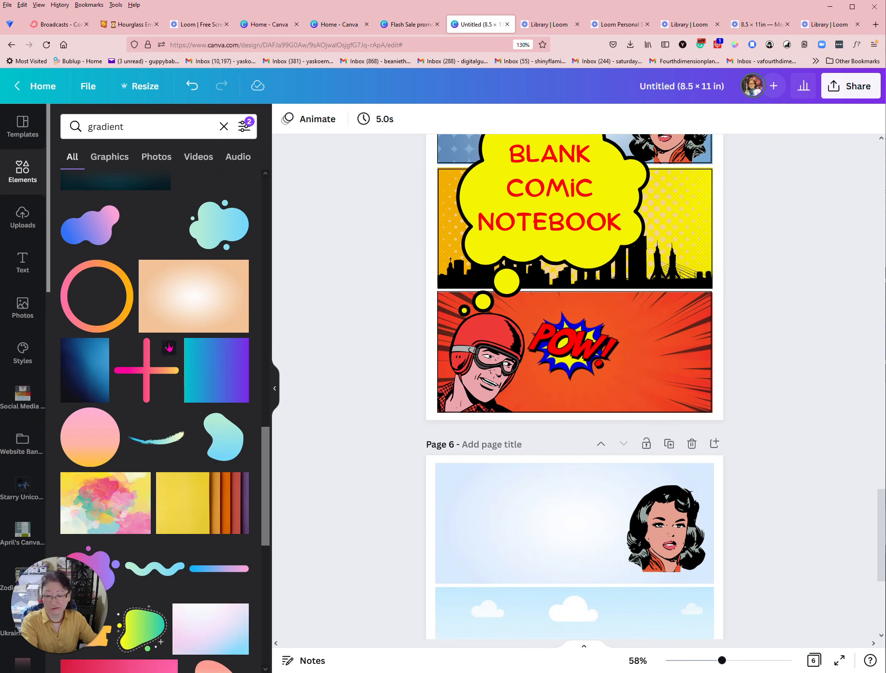
scroll(171, 345, down, 10)
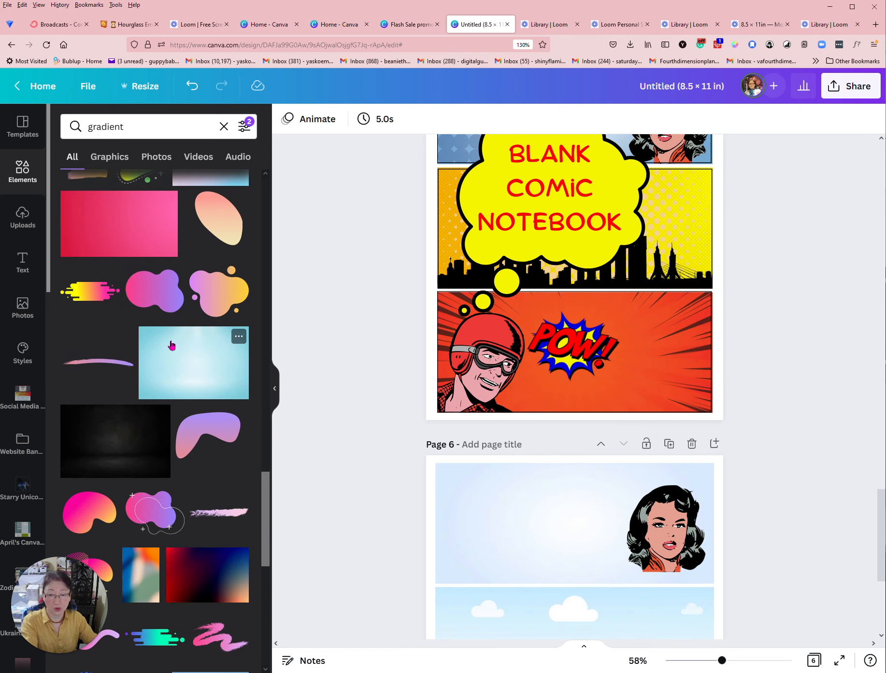
scroll(171, 345, down, 5)
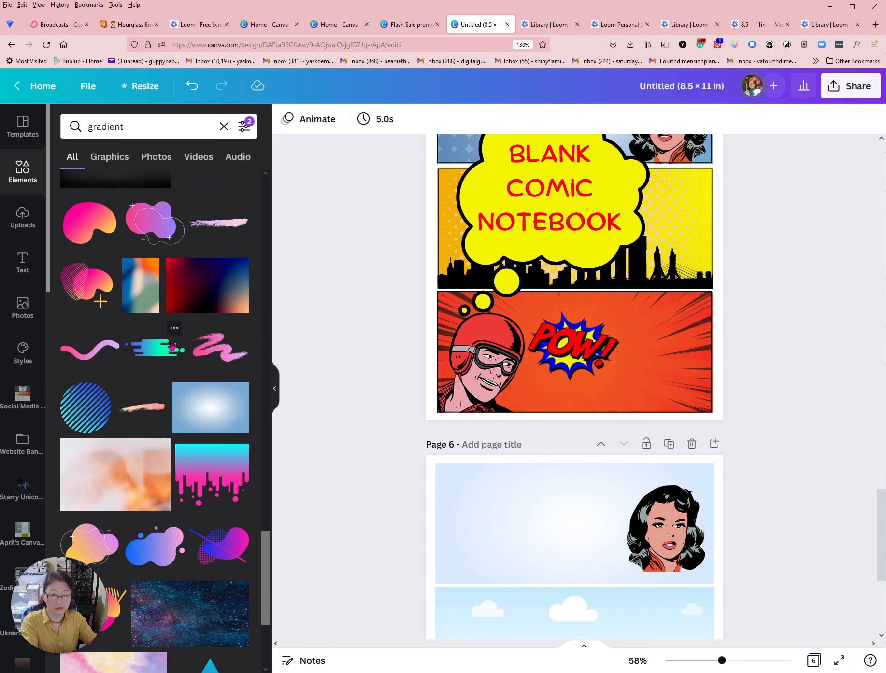
scroll(172, 345, down, 2)
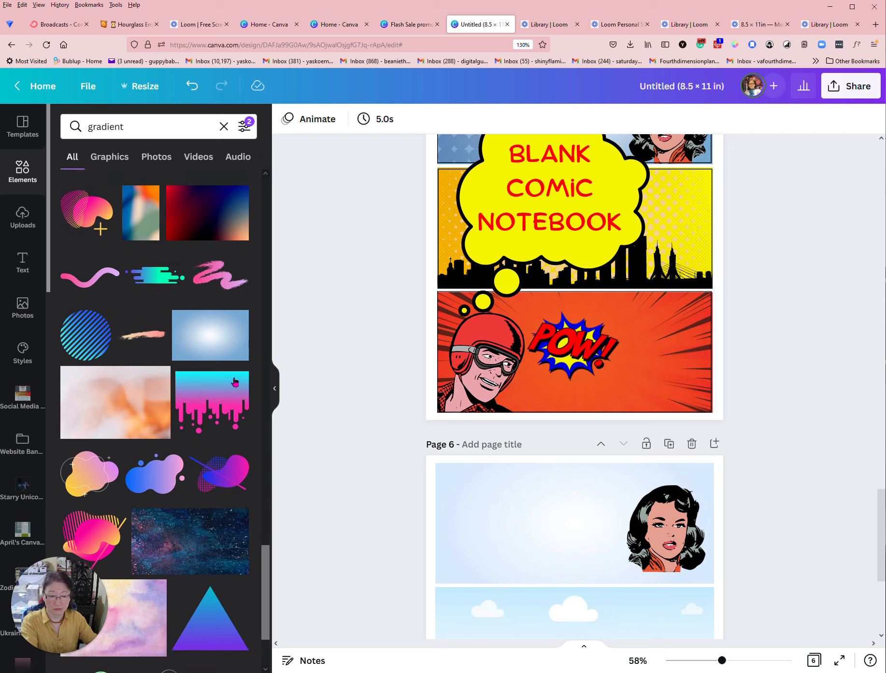
scroll(322, 384, down, 3)
scroll(137, 398, down, 2)
scroll(136, 399, down, 2)
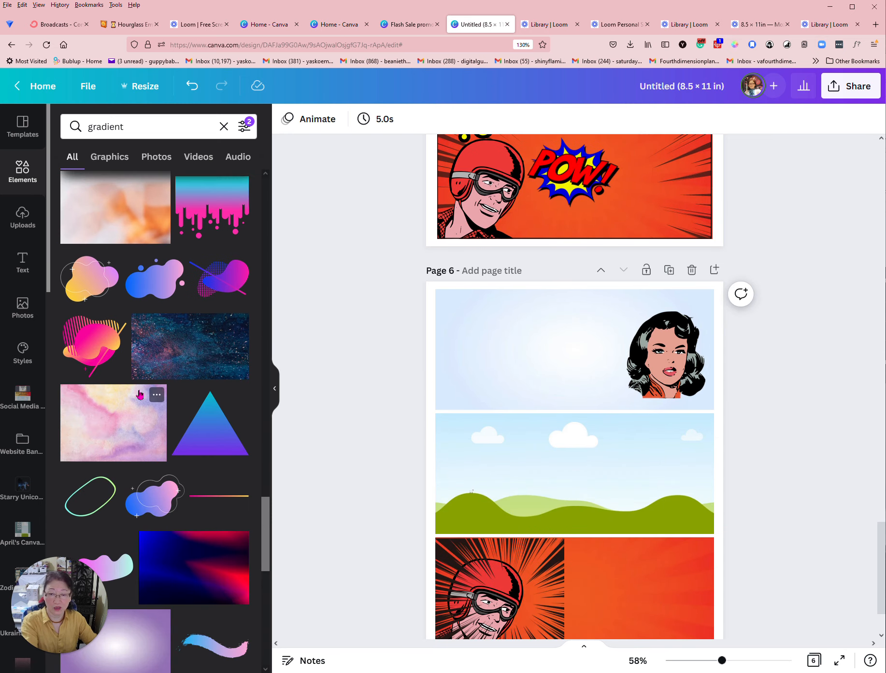
scroll(137, 397, down, 2)
scroll(138, 395, up, 3)
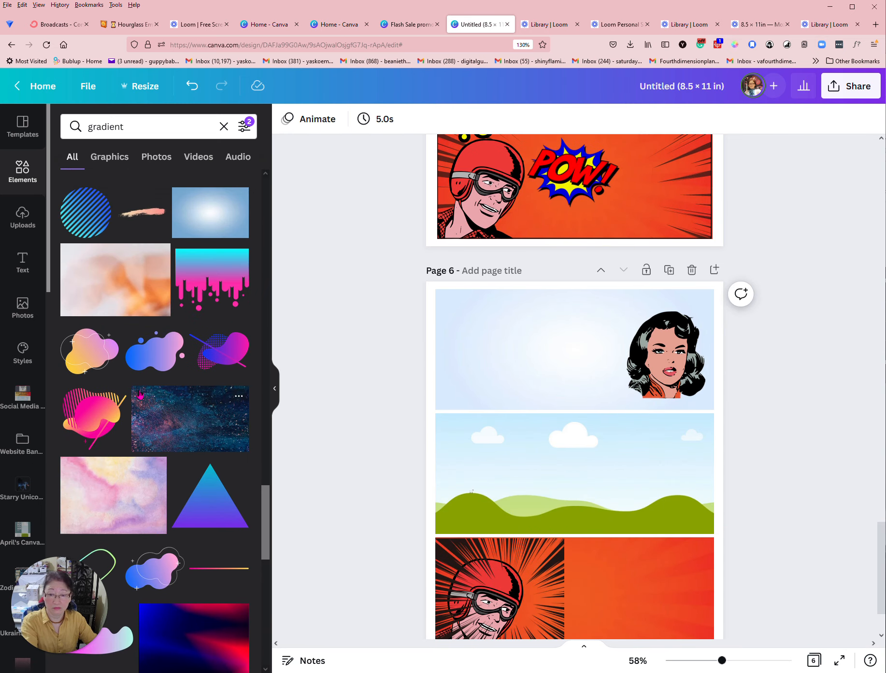
Try placing a gradient graphic on the middle panel of page 6, and delete it.
scroll(139, 394, up, 2)
drag(188, 354, 507, 461)
key(Delete)
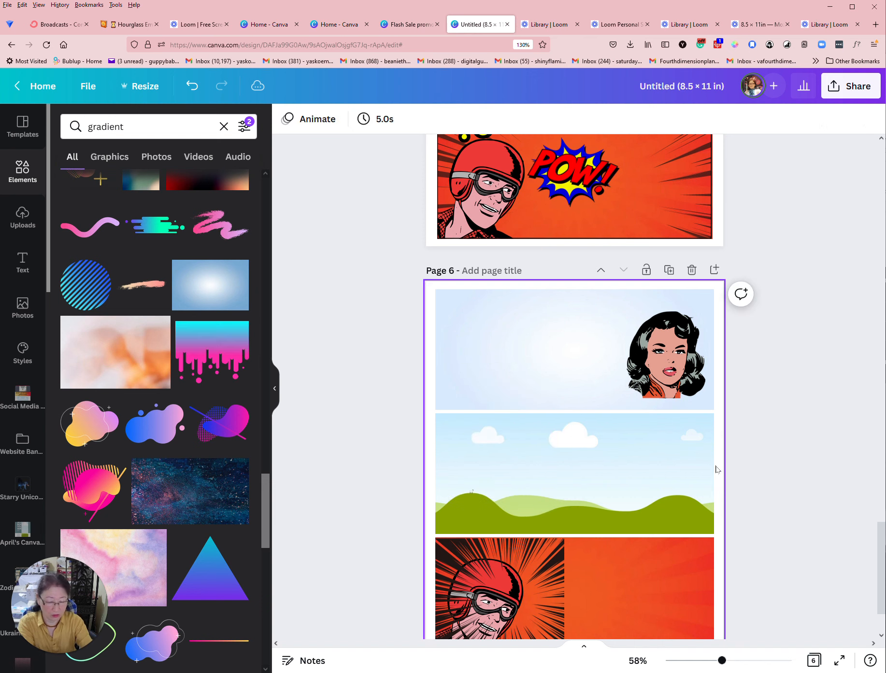
Examine the gradient search results for a background suited to the middle panel of page 6.
scroll(159, 371, down, 10)
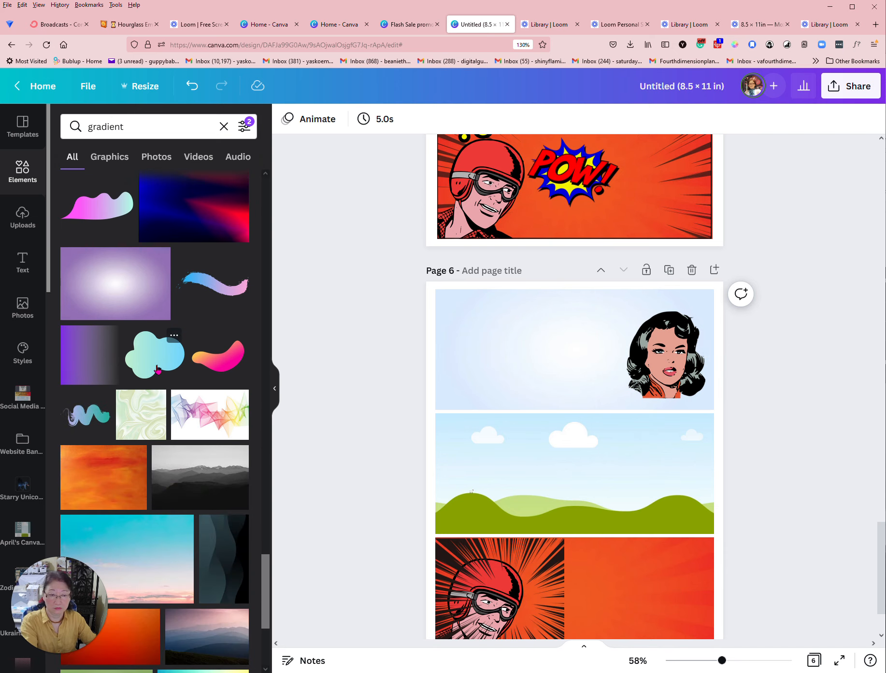
scroll(157, 370, up, 2)
scroll(157, 370, down, 5)
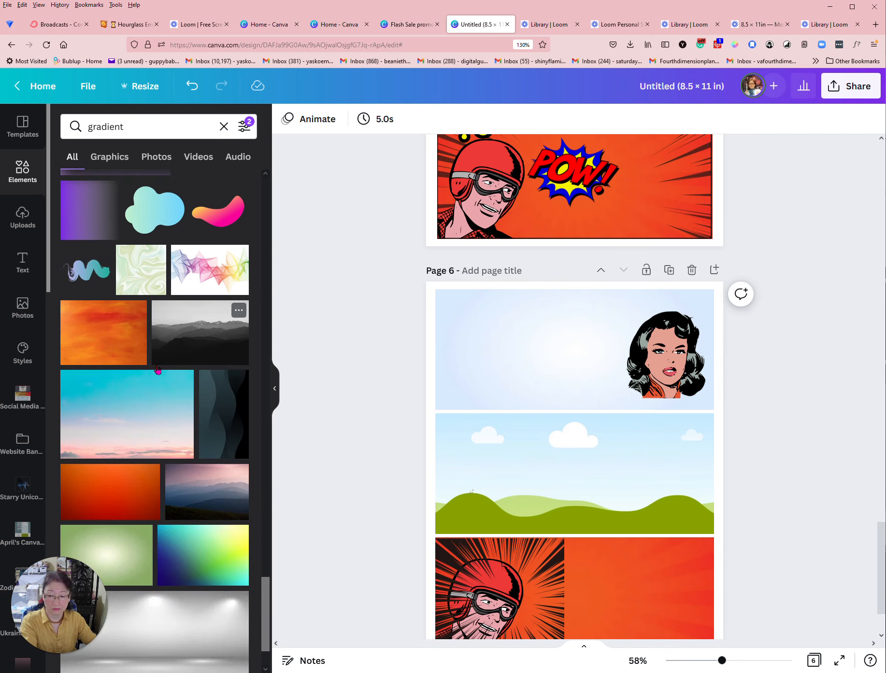
scroll(158, 370, down, 5)
scroll(158, 369, up, 2)
scroll(158, 369, down, 1)
scroll(321, 357, up, 3)
scroll(346, 358, down, 4)
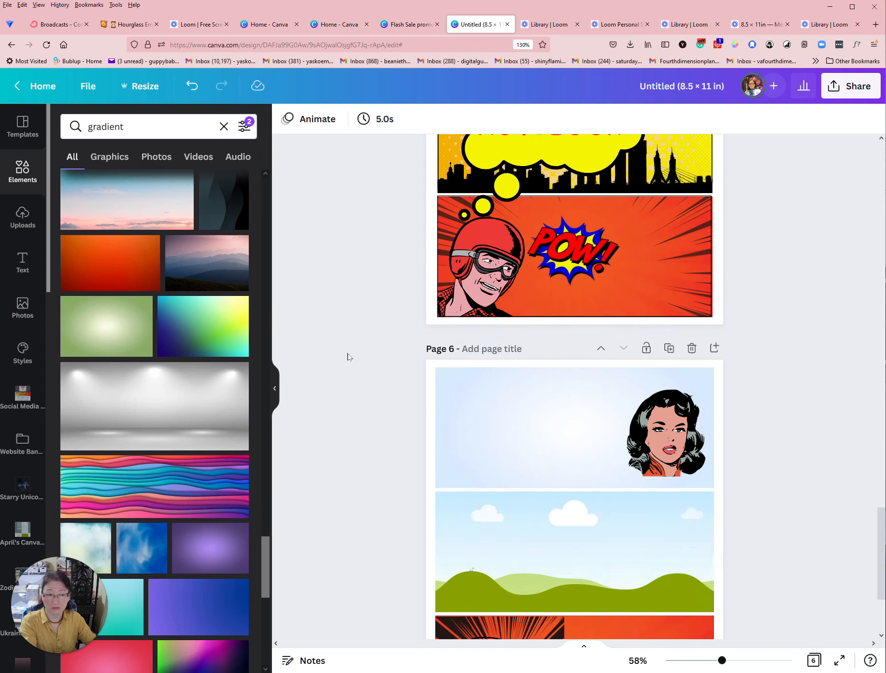
scroll(166, 331, down, 5)
scroll(167, 330, down, 5)
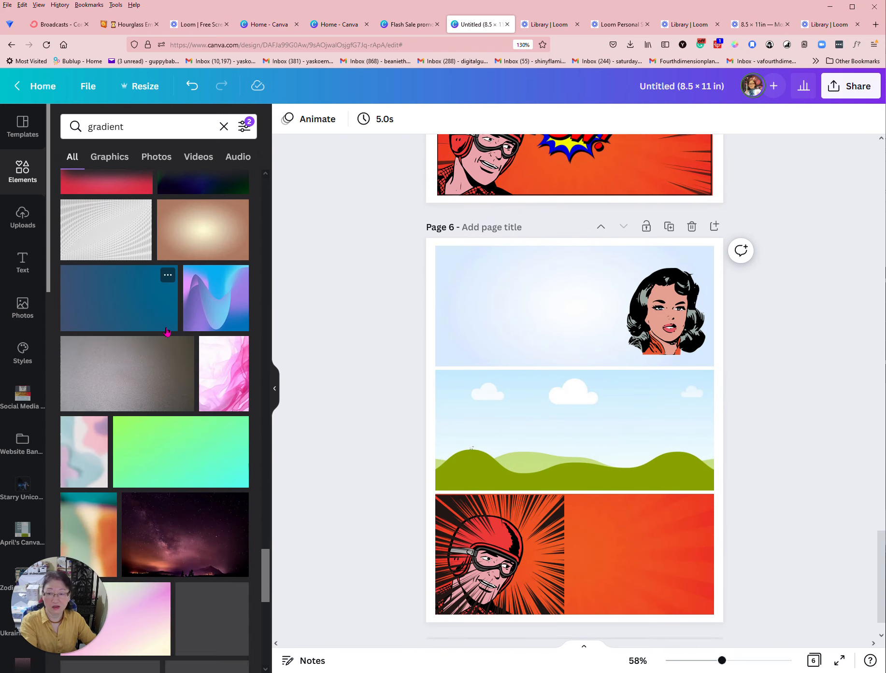
scroll(167, 333, down, 3)
scroll(166, 333, down, 1)
scroll(167, 333, down, 5)
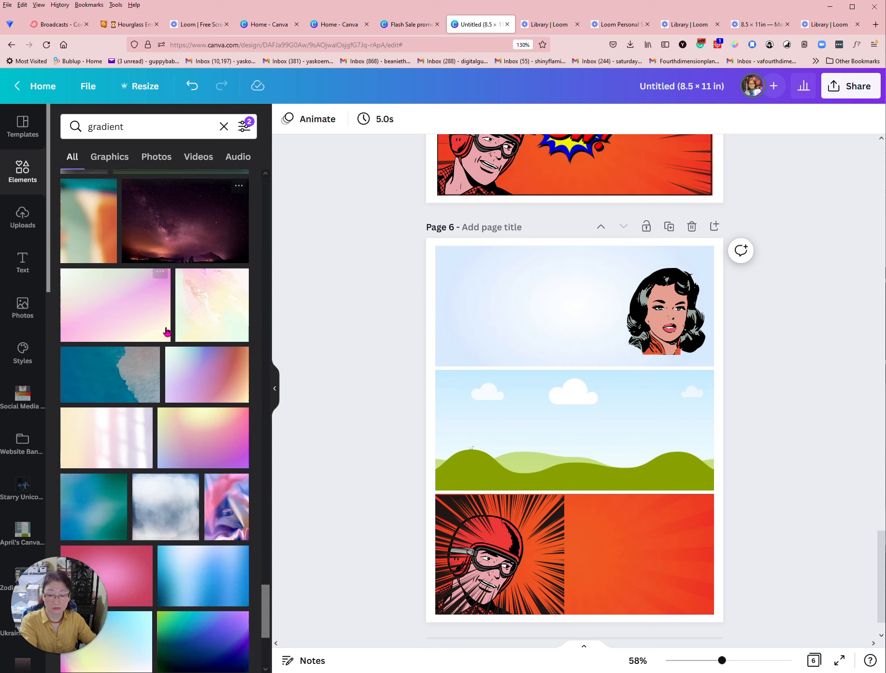
scroll(167, 333, up, 6)
scroll(167, 333, up, 8)
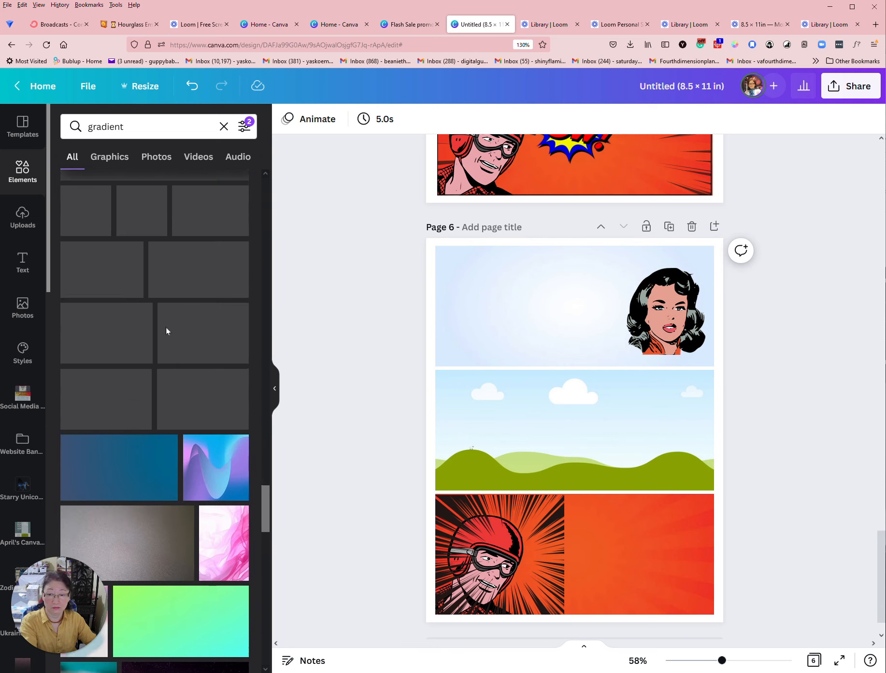
scroll(167, 332, up, 6)
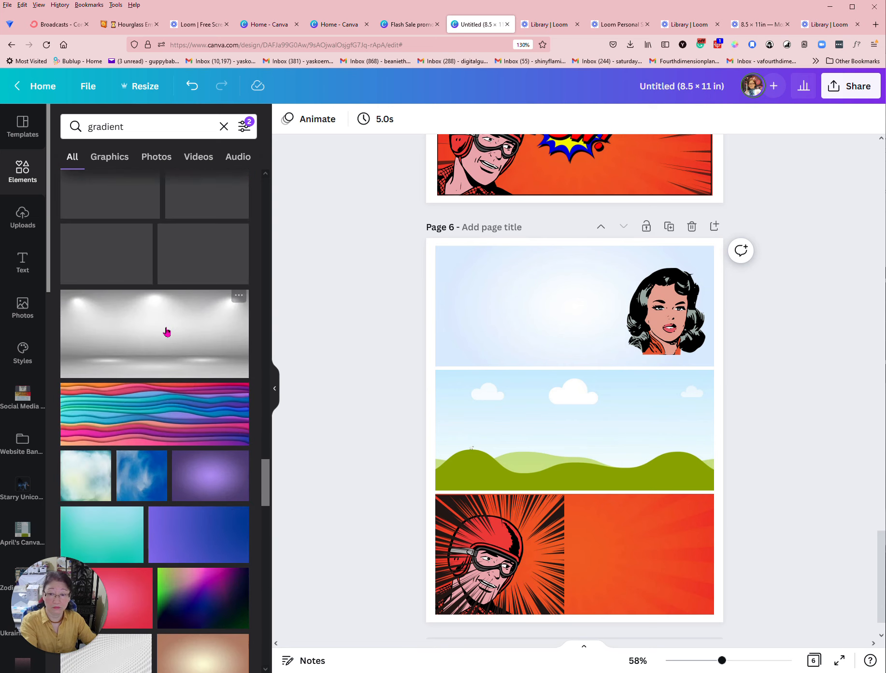
scroll(166, 332, up, 6)
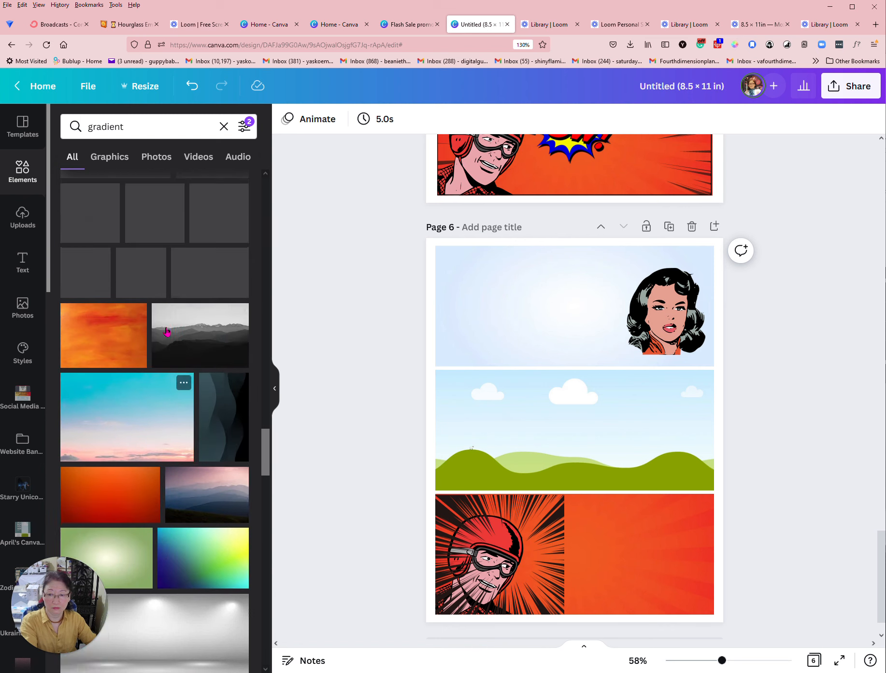
scroll(167, 333, up, 9)
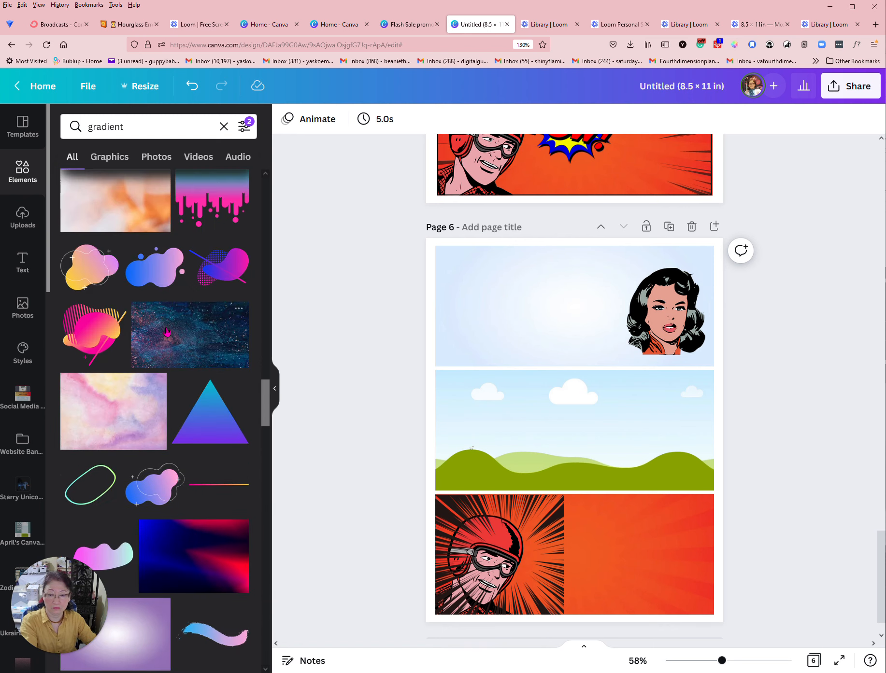
scroll(167, 332, up, 2)
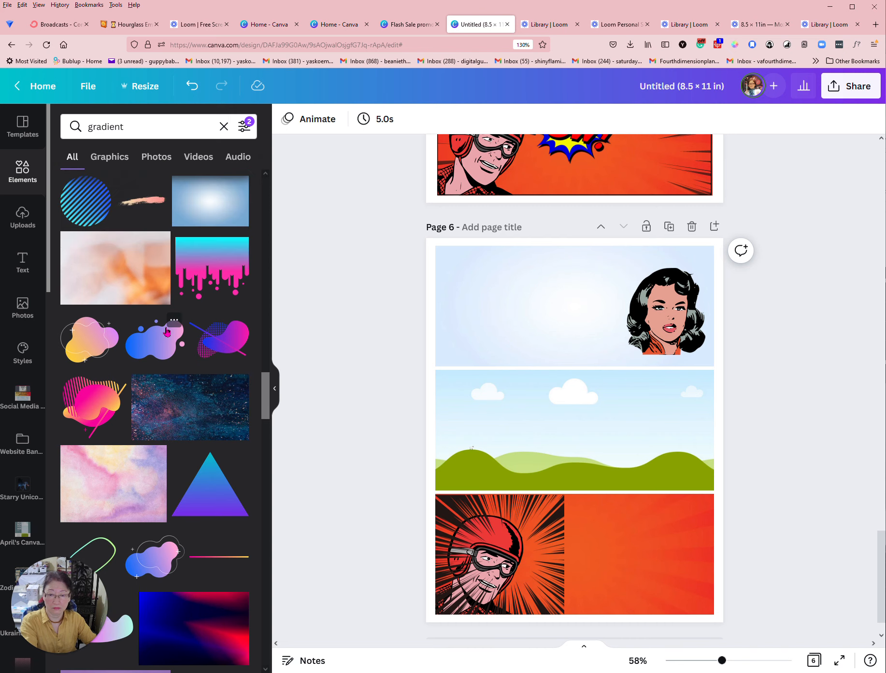
scroll(167, 333, down, 8)
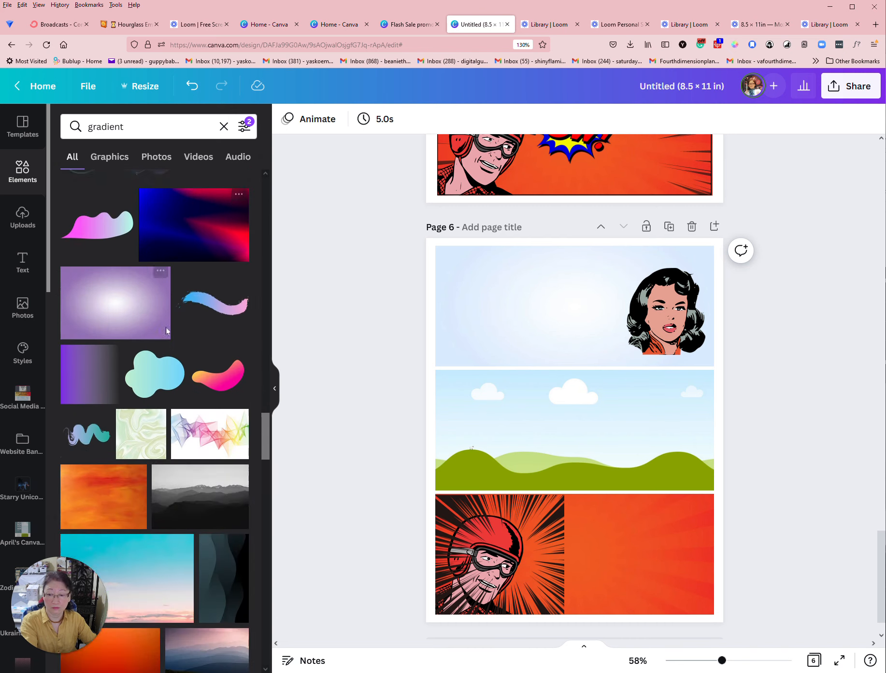
scroll(167, 332, down, 3)
scroll(167, 332, down, 5)
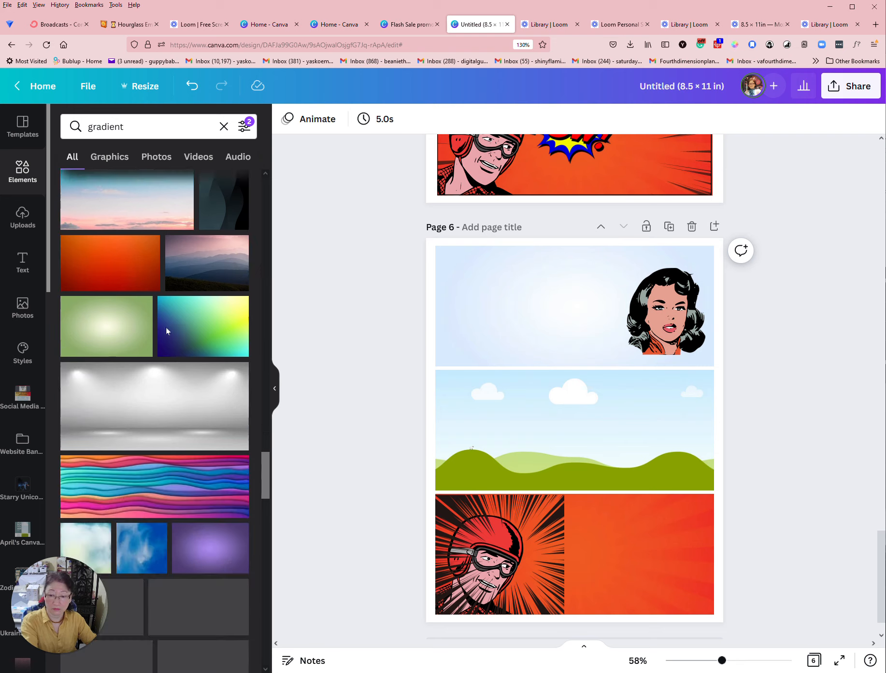
scroll(167, 332, down, 7)
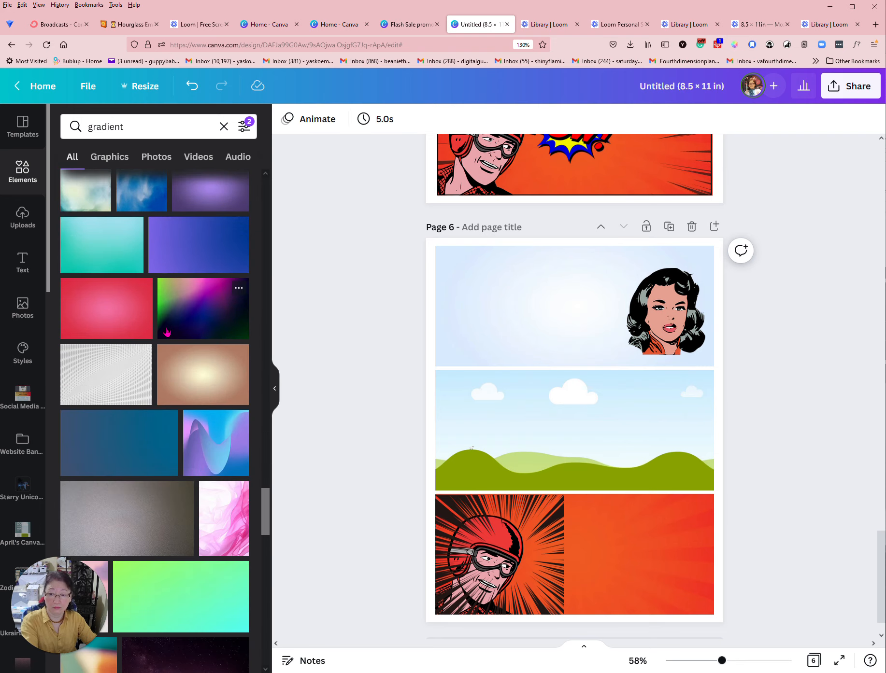
Try filling the middle panel of page 6 with the grey dotted wave image, undo it, and look through more gradients.
drag(111, 371, 556, 430)
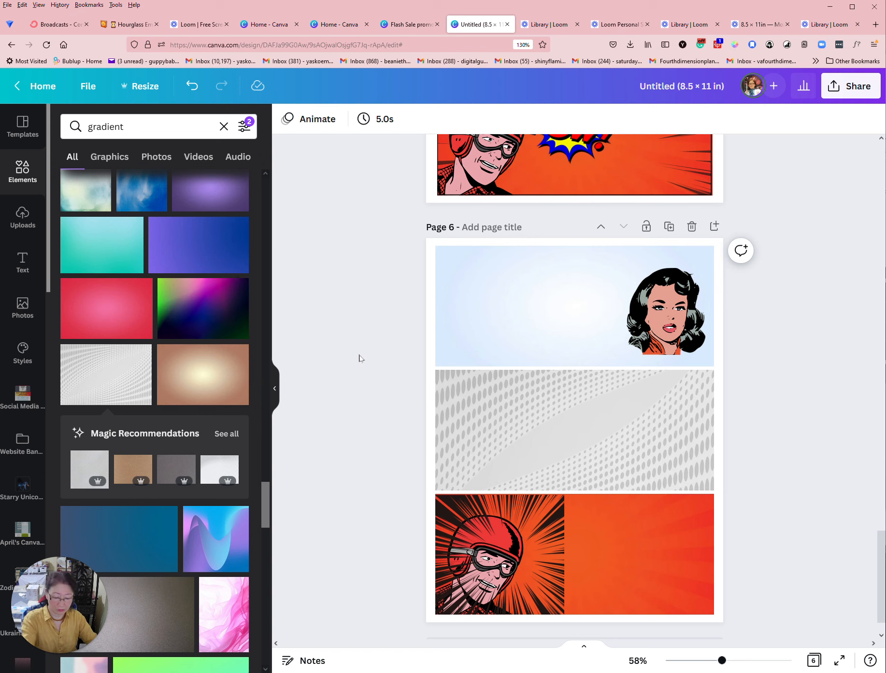
key(ctrl+z)
scroll(142, 352, down, 10)
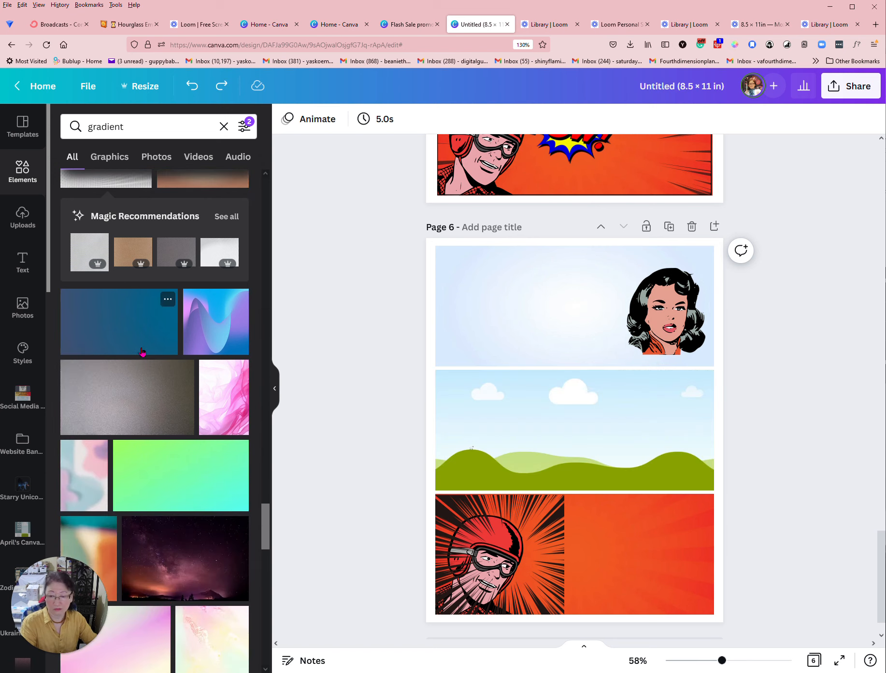
scroll(141, 353, down, 5)
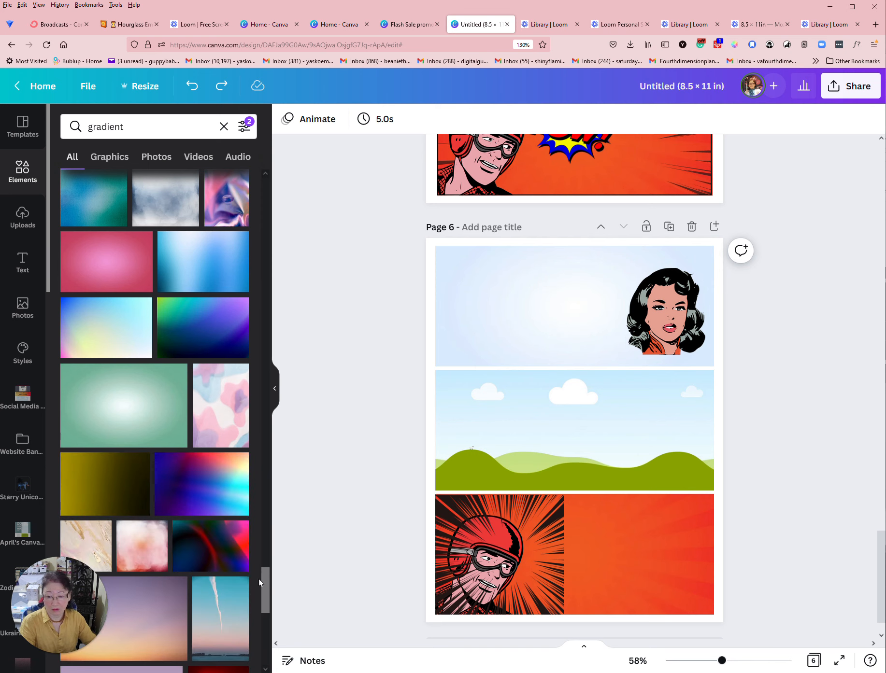
drag(265, 585, 264, 186)
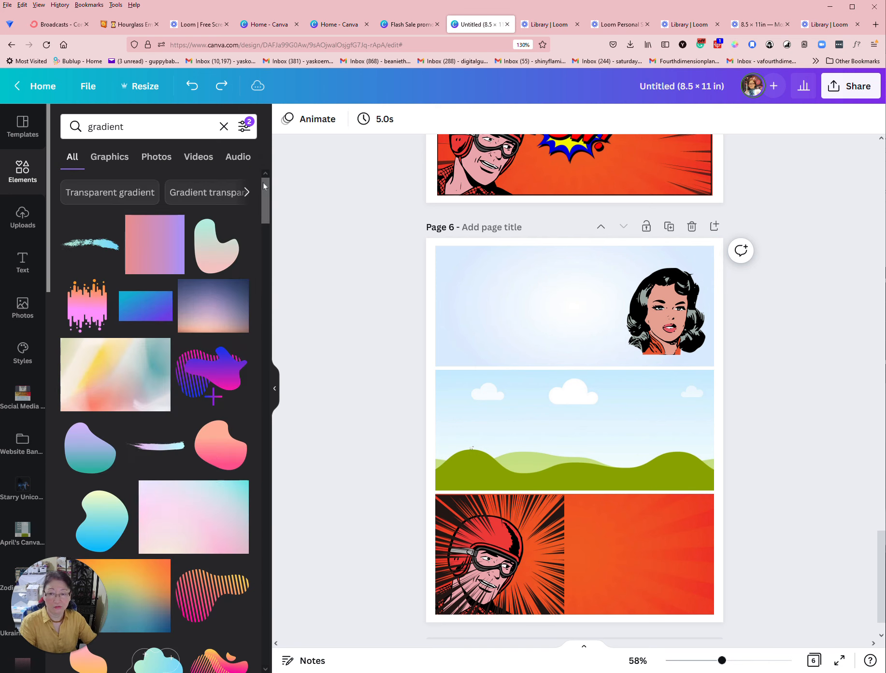
Clear the gradient search and try the peach radial gradient from the recently used elements in the middle panel of page 6.
click(224, 127)
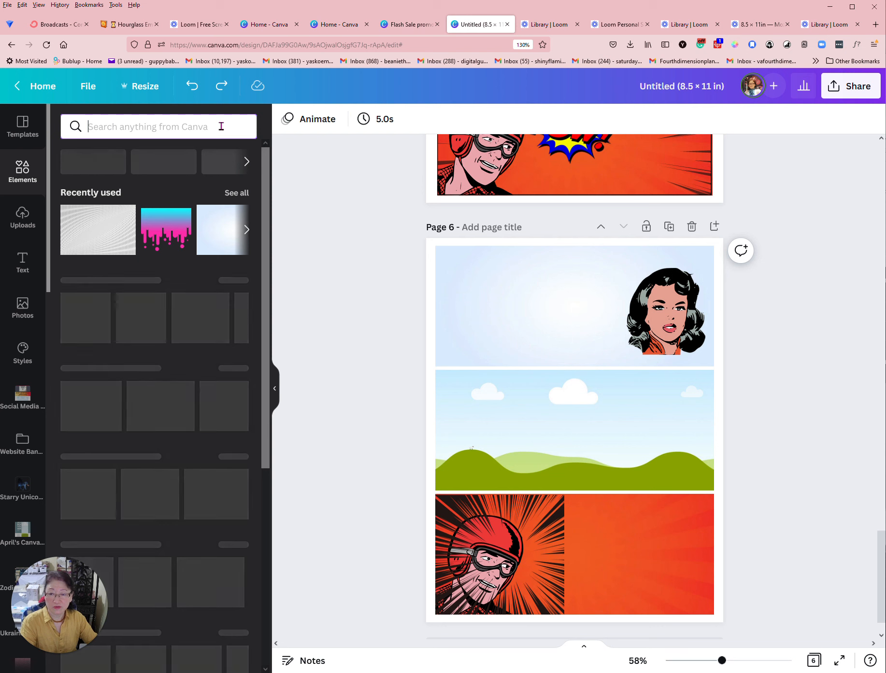
click(246, 230)
click(247, 230)
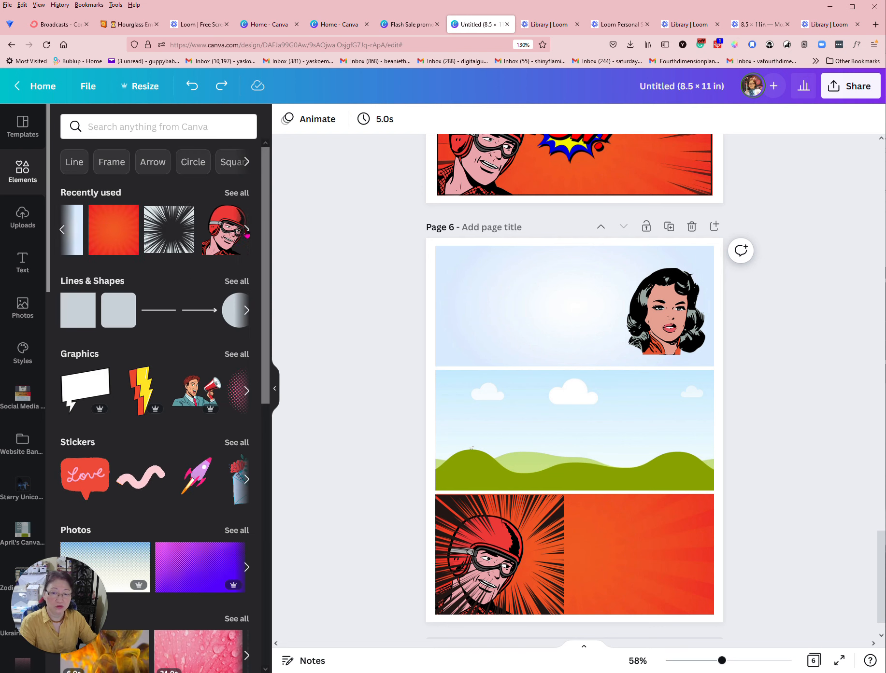
click(247, 230)
click(247, 231)
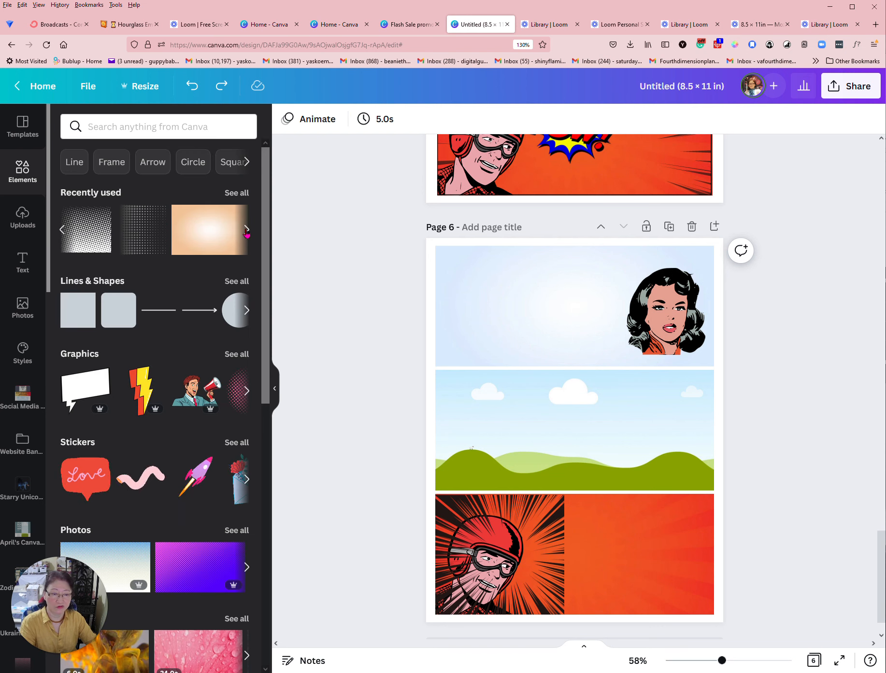
click(247, 231)
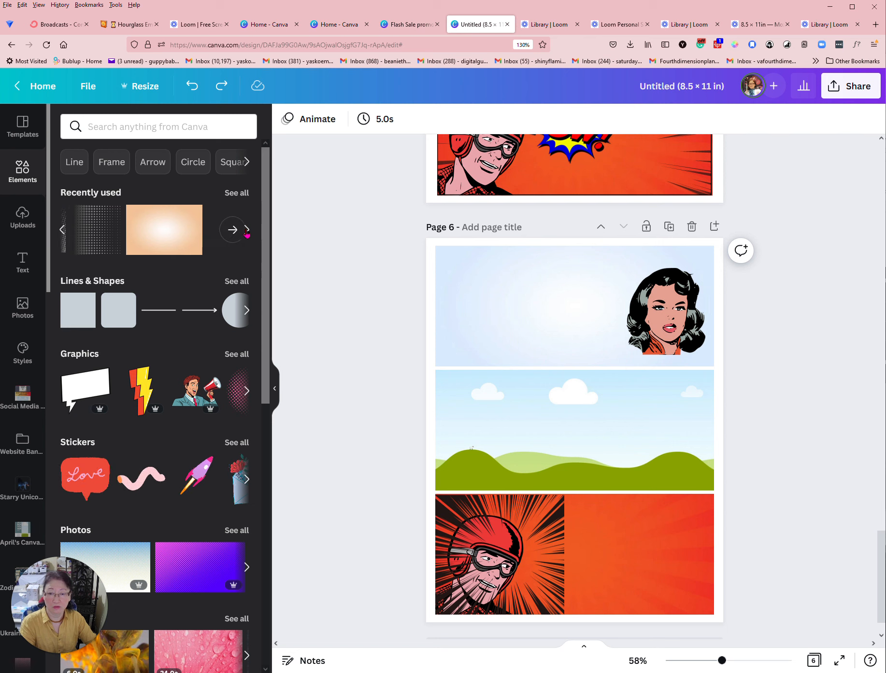
drag(148, 231, 465, 403)
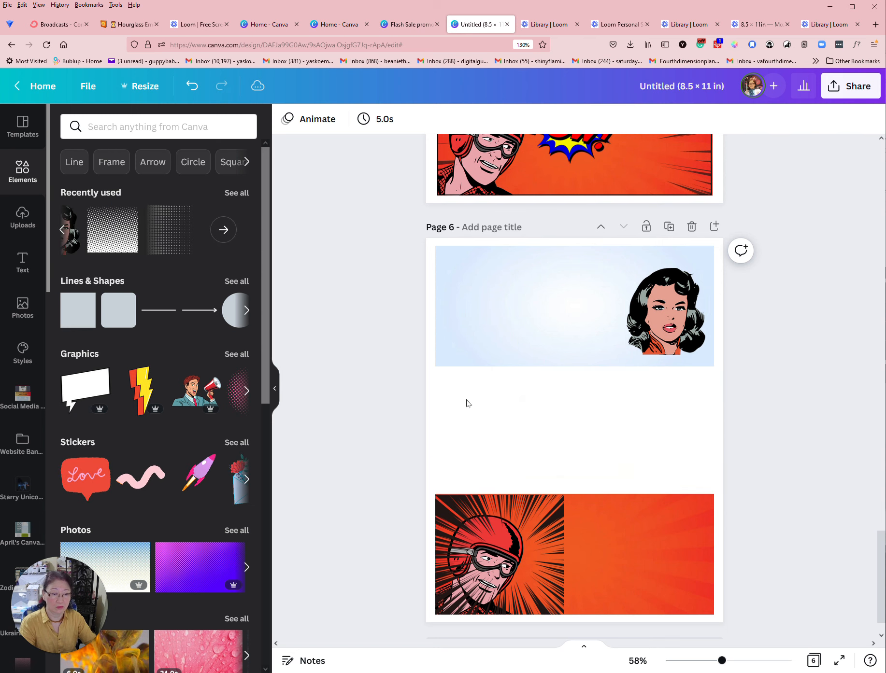
Fill the middle panel of page 6 with the orange-to-yellow gradient image from the full collection of recently used elements.
click(222, 230)
drag(119, 468, 507, 430)
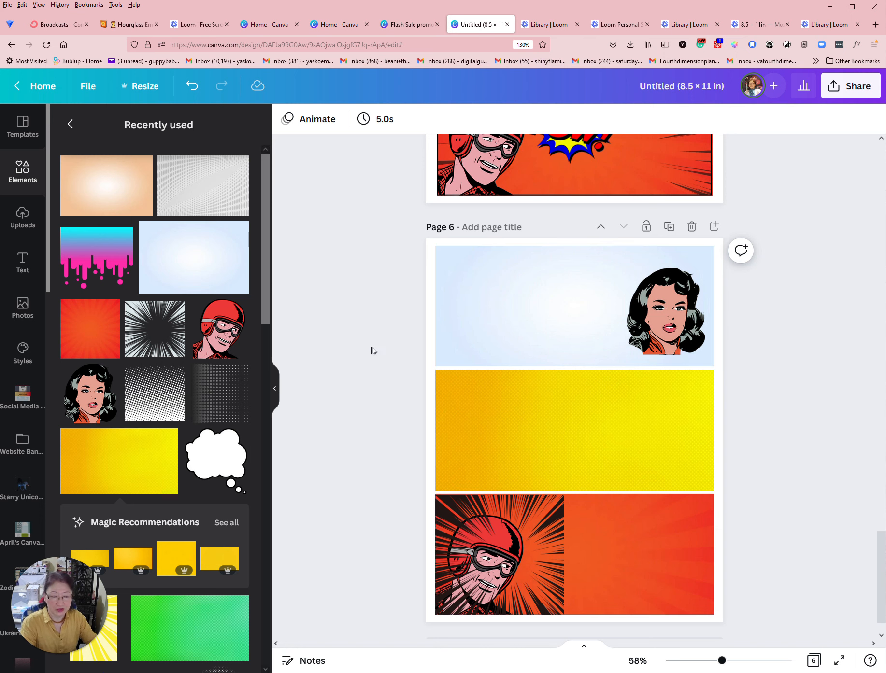
scroll(376, 350, up, 2)
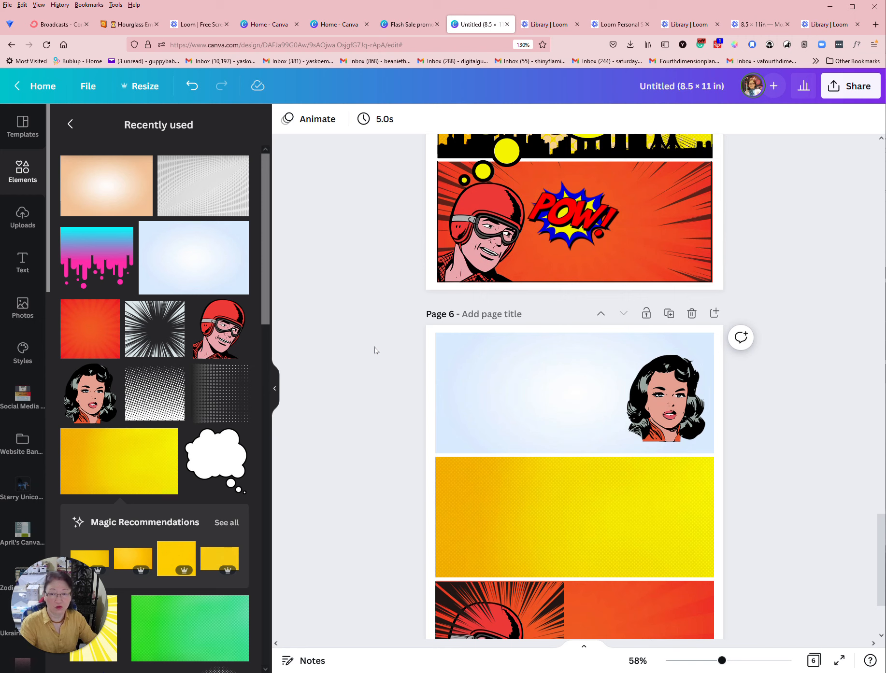
scroll(375, 351, down, 1)
click(70, 123)
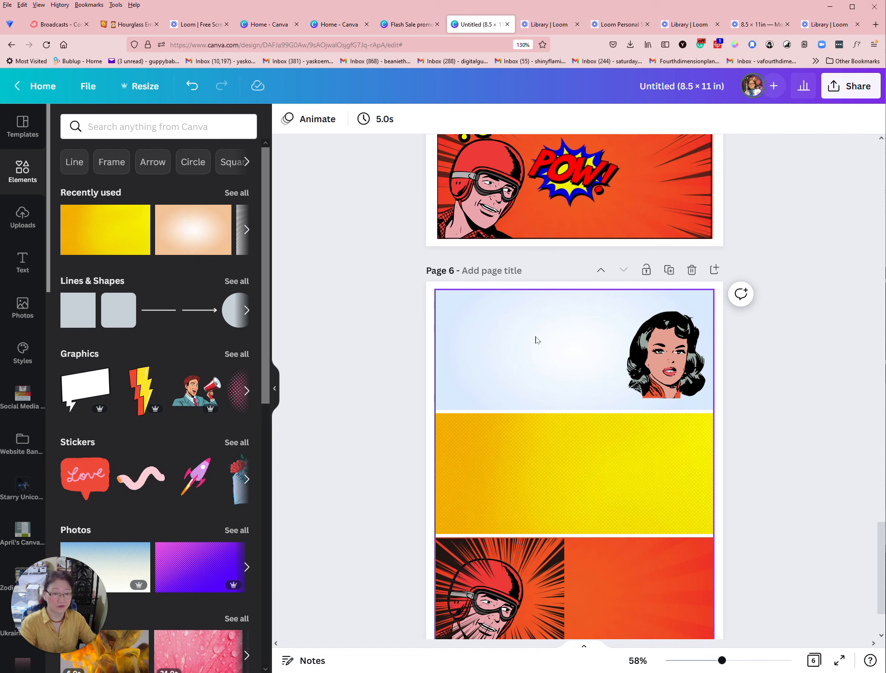
Search Elements for "halftone" to match the dotted effect on the page 5 cover.
scroll(536, 340, up, 3)
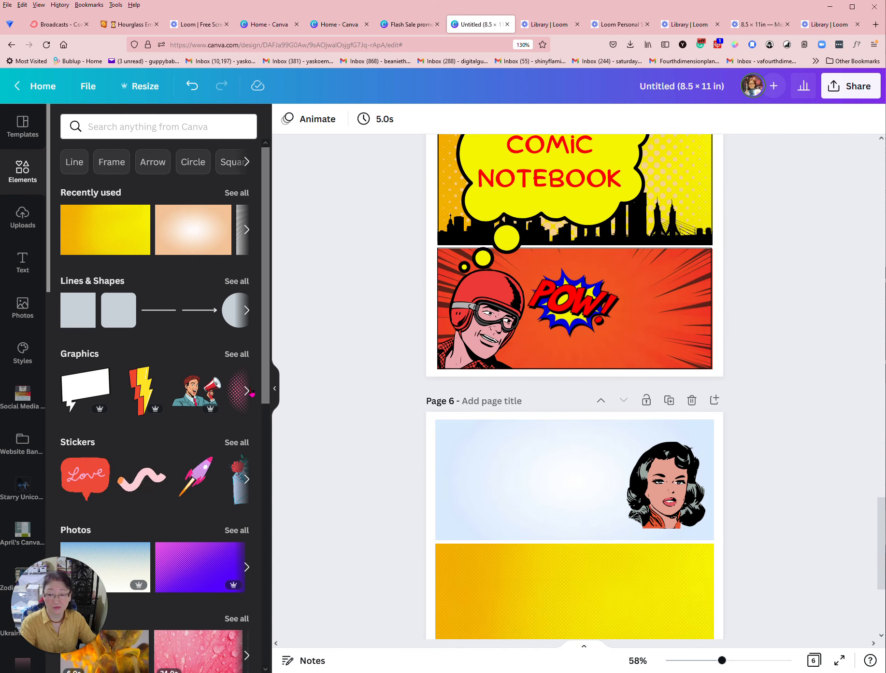
click(193, 128)
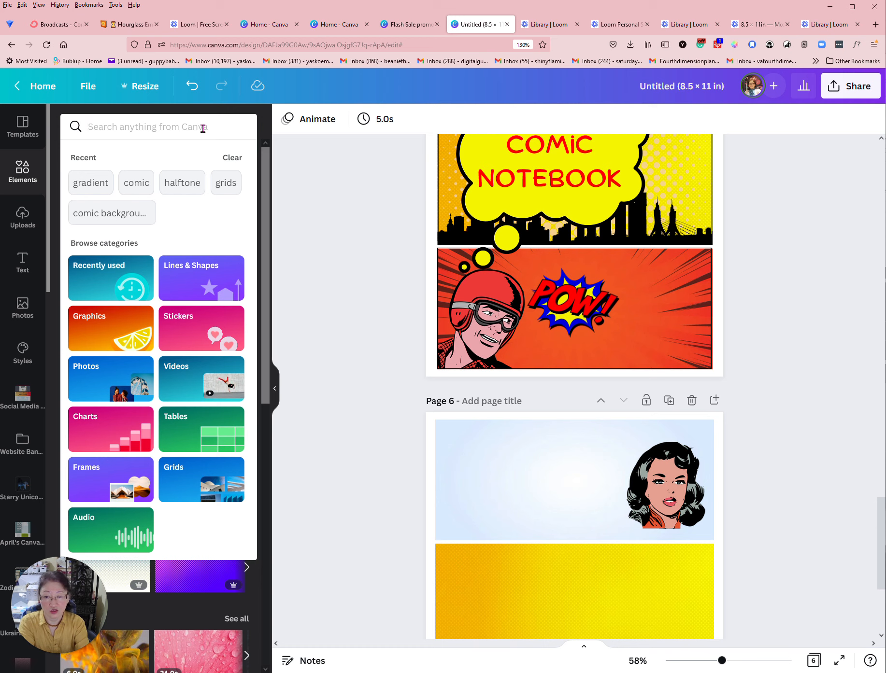
text(half)
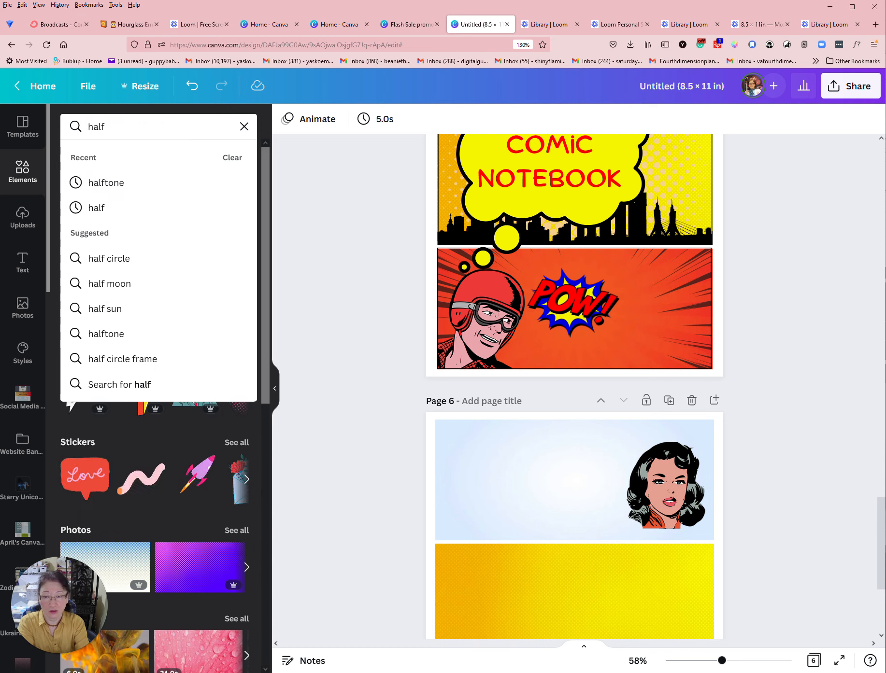
text(tone)
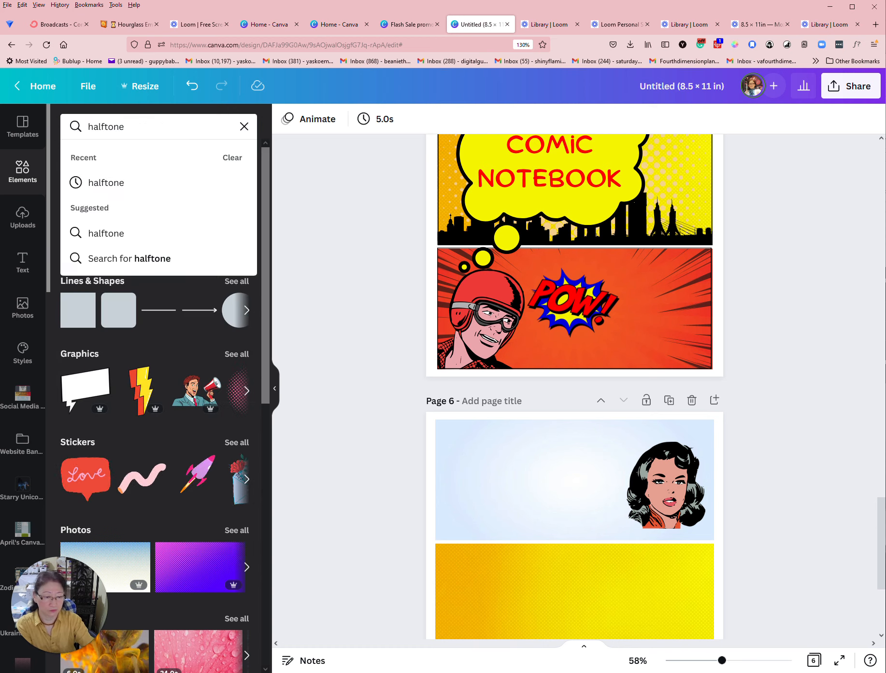
key(Return)
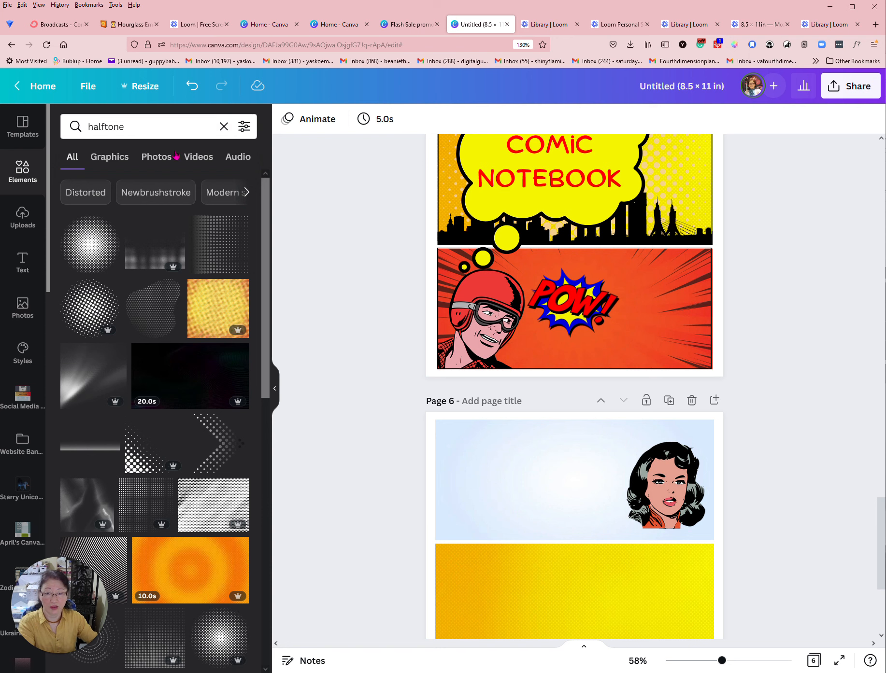
Add the free fading halftone dot pattern at the top panel's left corner on page 6, and enlarge it to the panel's full width.
click(208, 243)
drag(531, 248, 456, 481)
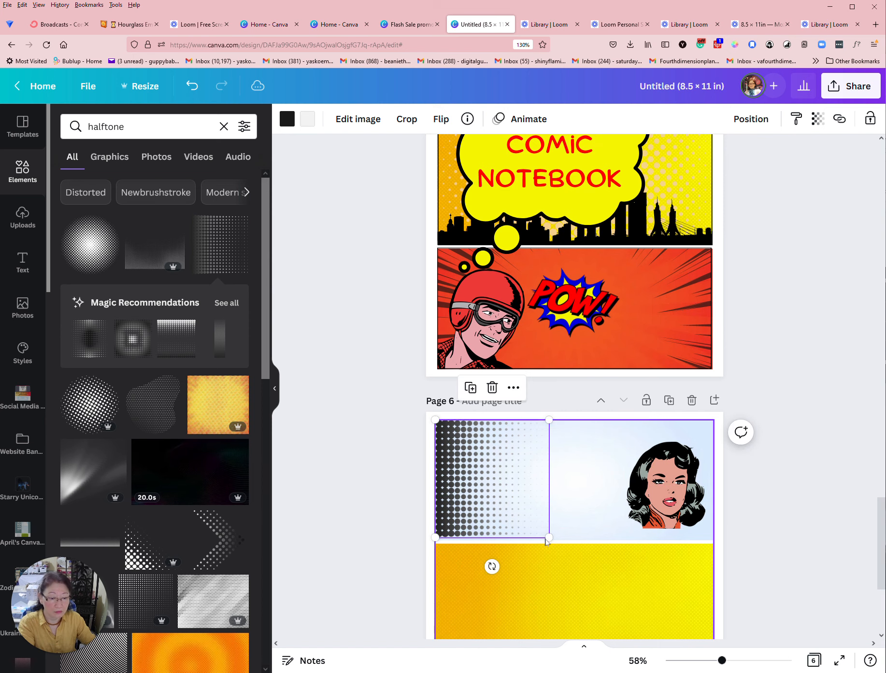
drag(548, 537, 797, 622)
scroll(803, 506, down, 4)
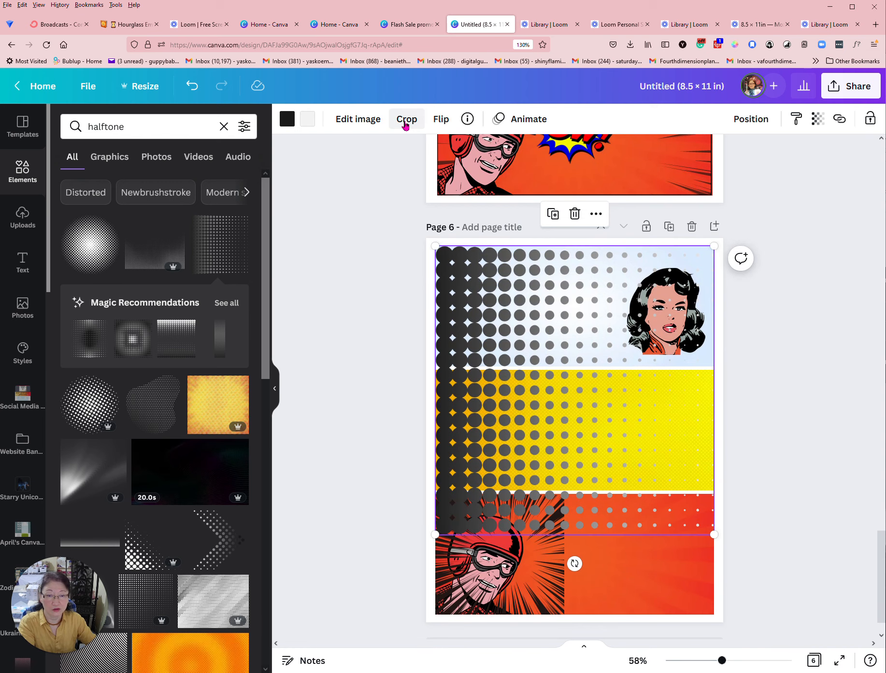
Crop the halftone dot pattern on page 6 to the height of the top panel.
click(406, 119)
drag(710, 534, 717, 363)
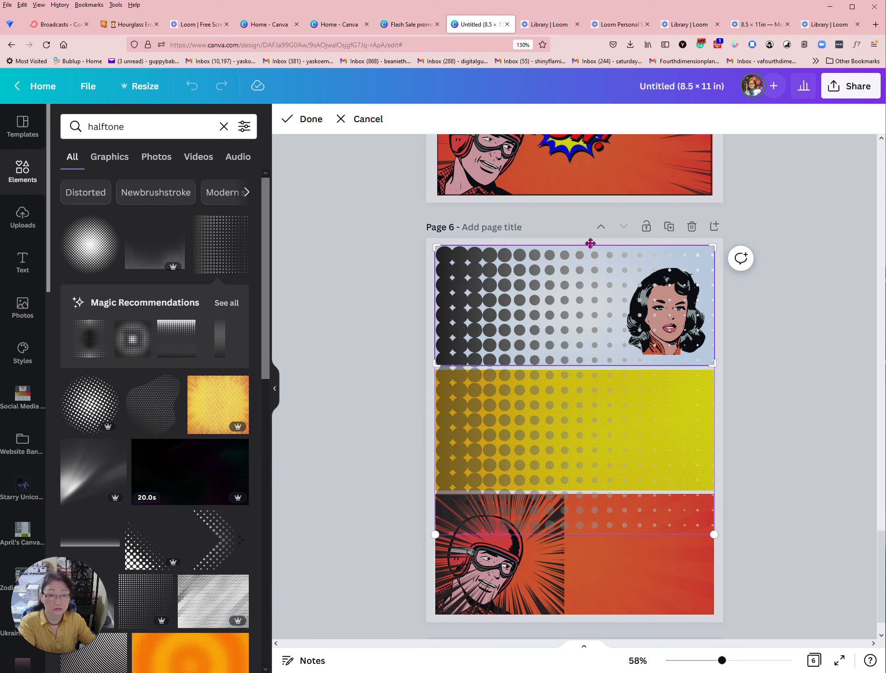
click(767, 358)
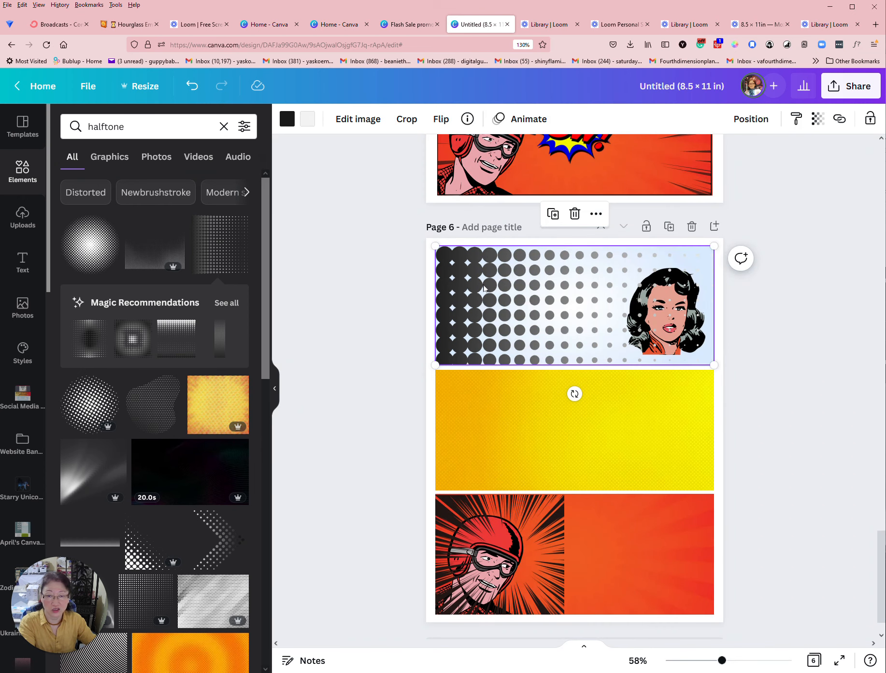
Recolor the top panel's halftone dots light blue from the photo colors and send them backward behind the woman.
click(288, 121)
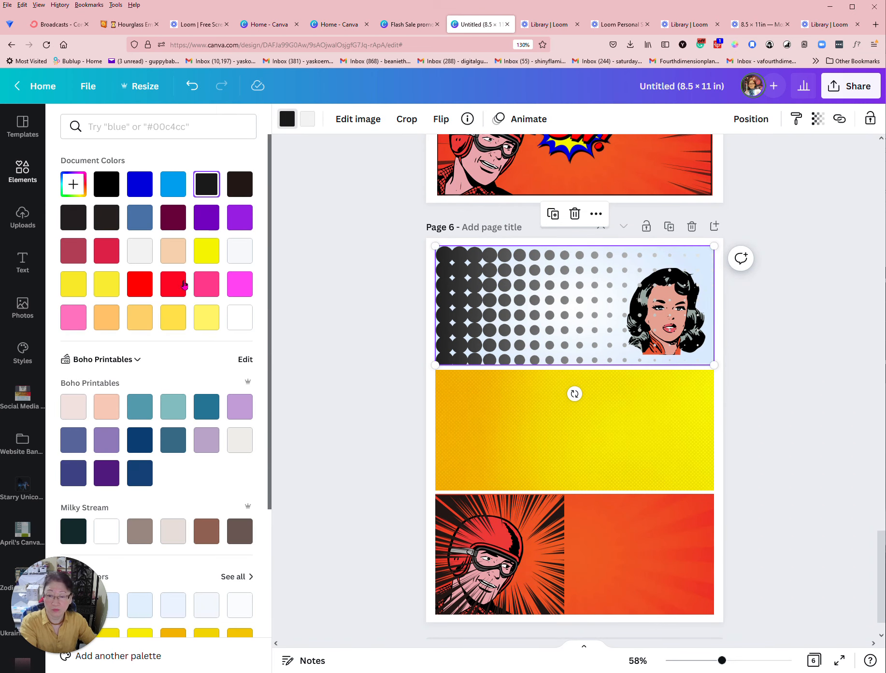
scroll(173, 317, down, 5)
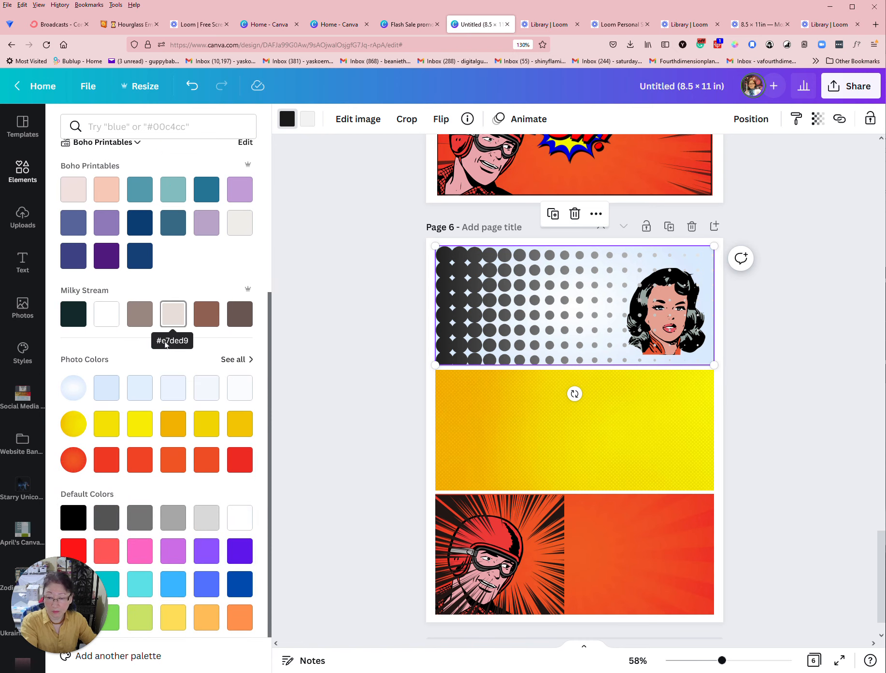
click(106, 392)
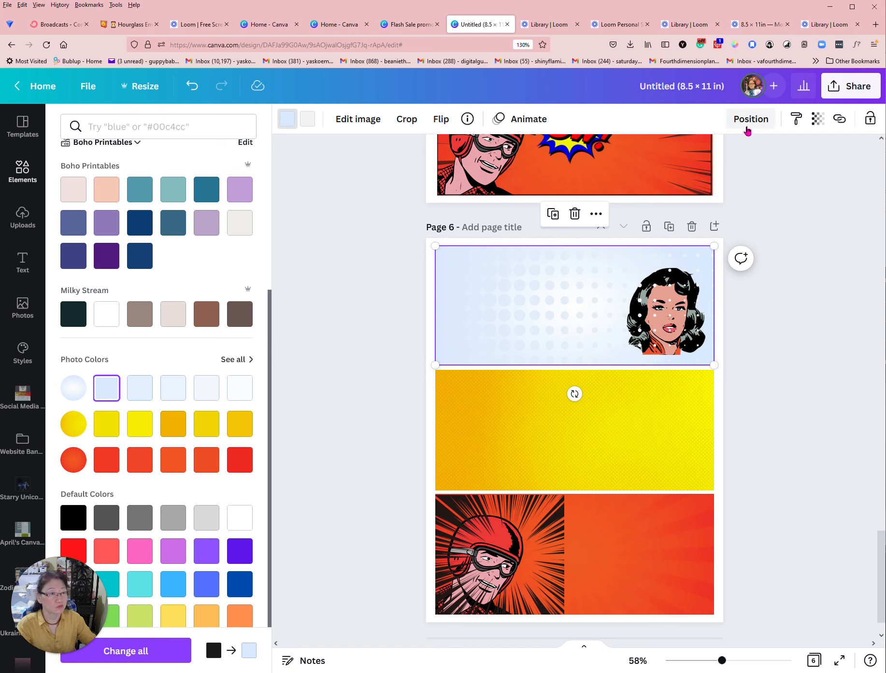
click(748, 127)
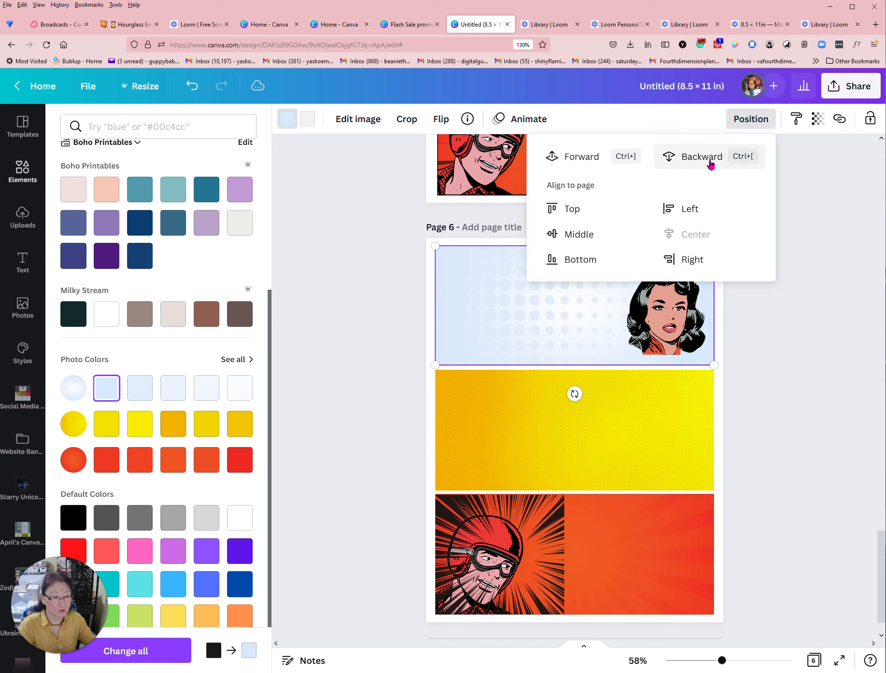
click(770, 322)
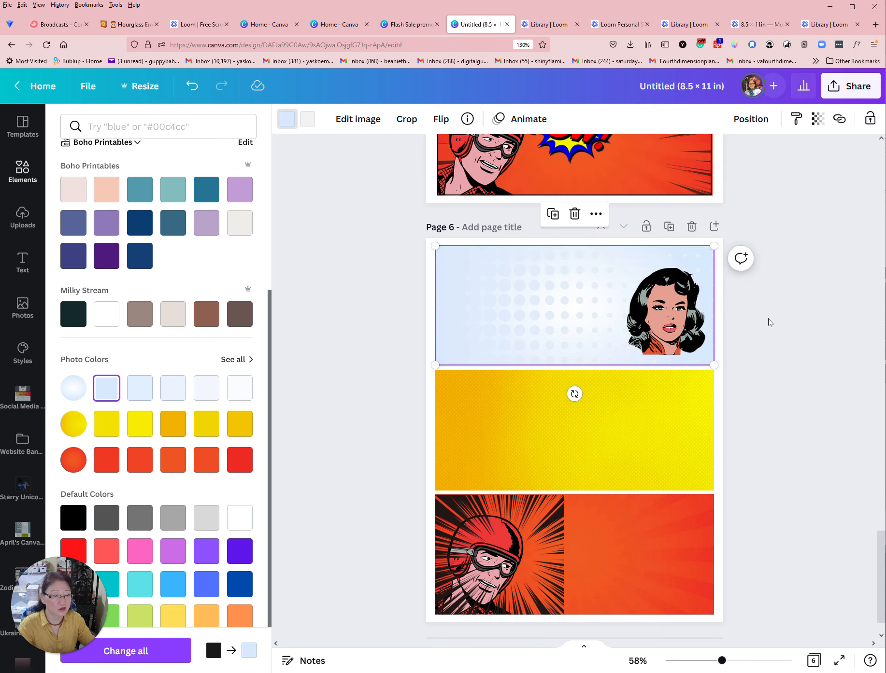
Flip the woman horizontally and move her into the lower right corner of the top panel on page 6.
click(683, 314)
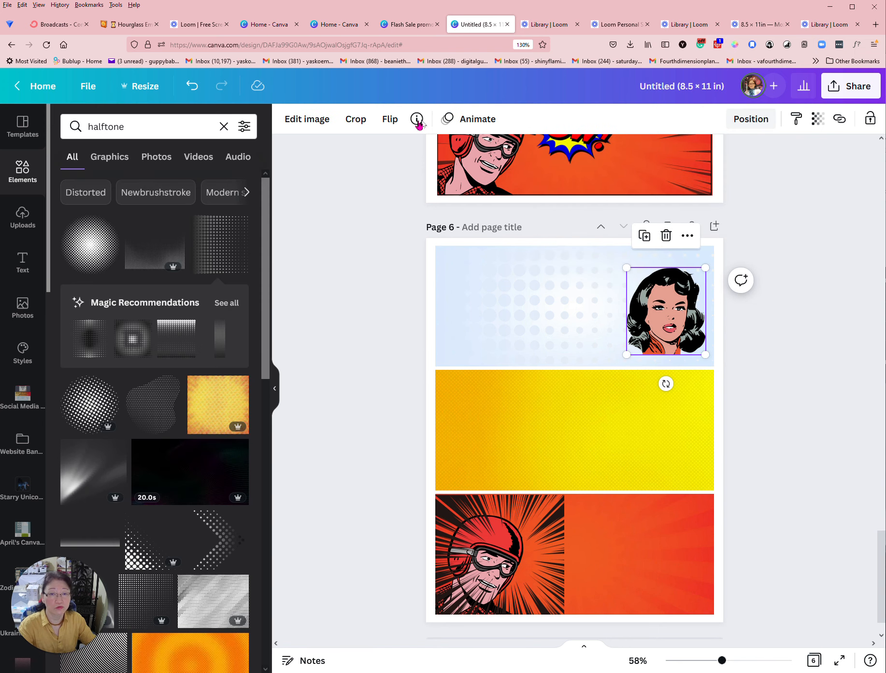
click(389, 119)
click(414, 157)
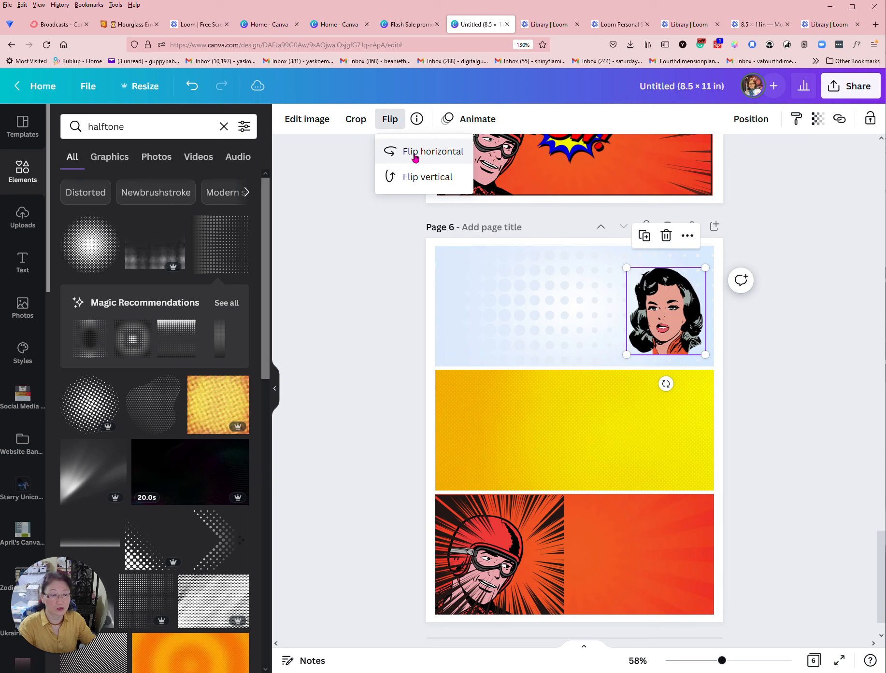
drag(649, 313, 663, 321)
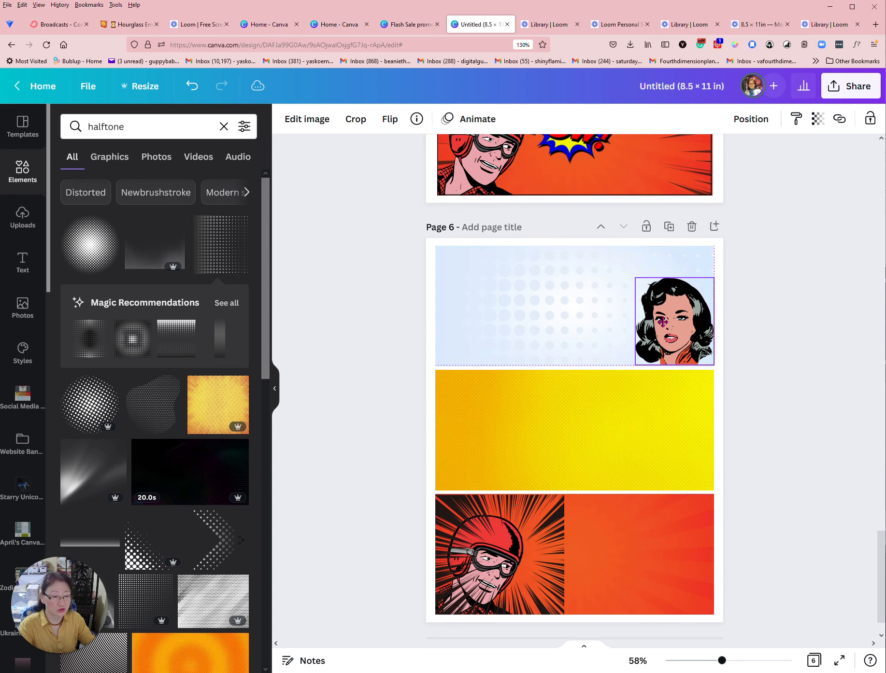
click(778, 353)
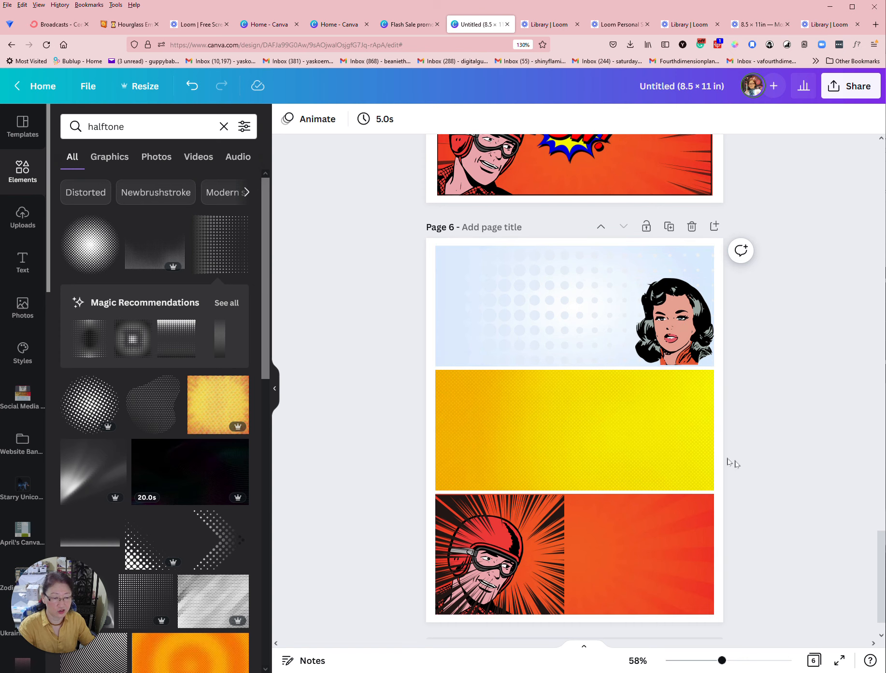
Enlarge the black burst lines on page 6 to the bottom panel's full width and position them over that panel.
scroll(787, 462, up, 2)
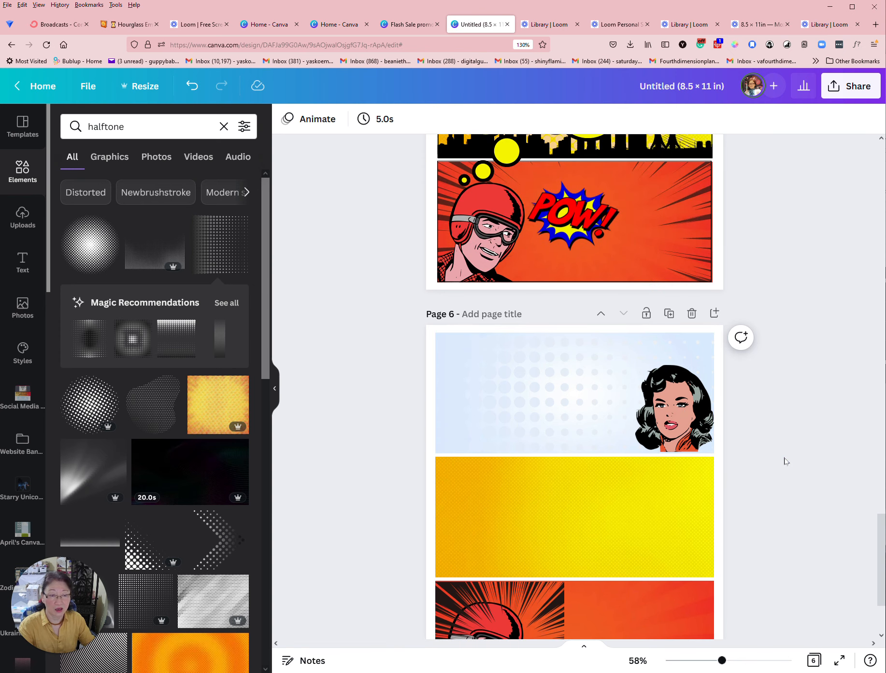
scroll(786, 462, down, 3)
click(546, 503)
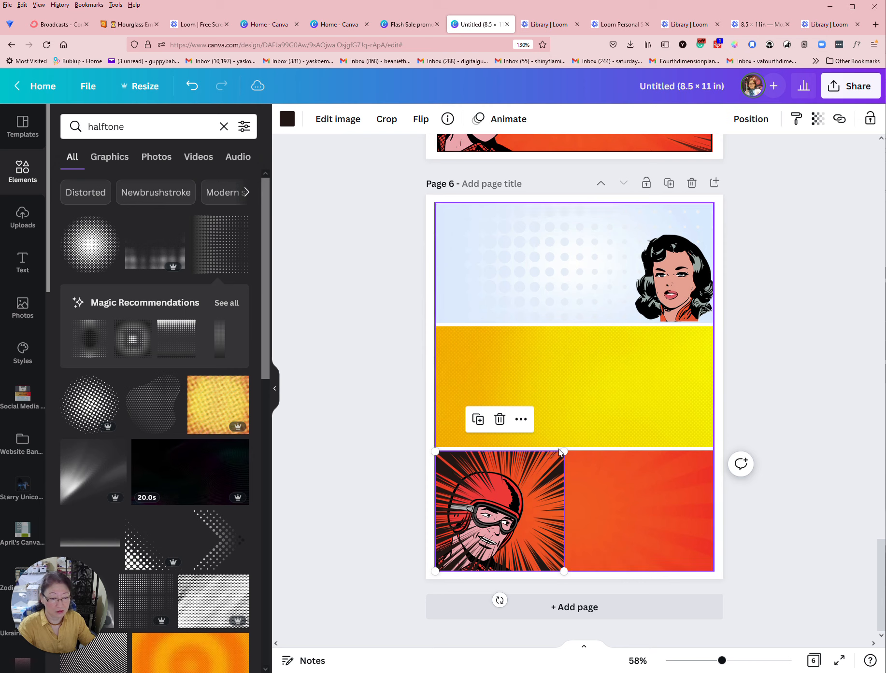
drag(562, 452, 725, 335)
drag(659, 347, 616, 405)
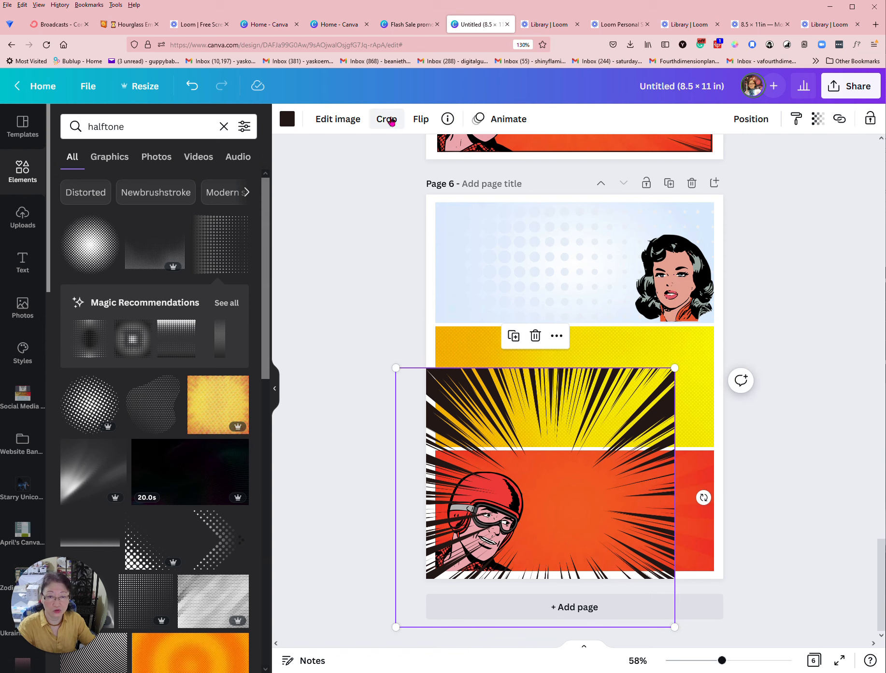
click(387, 119)
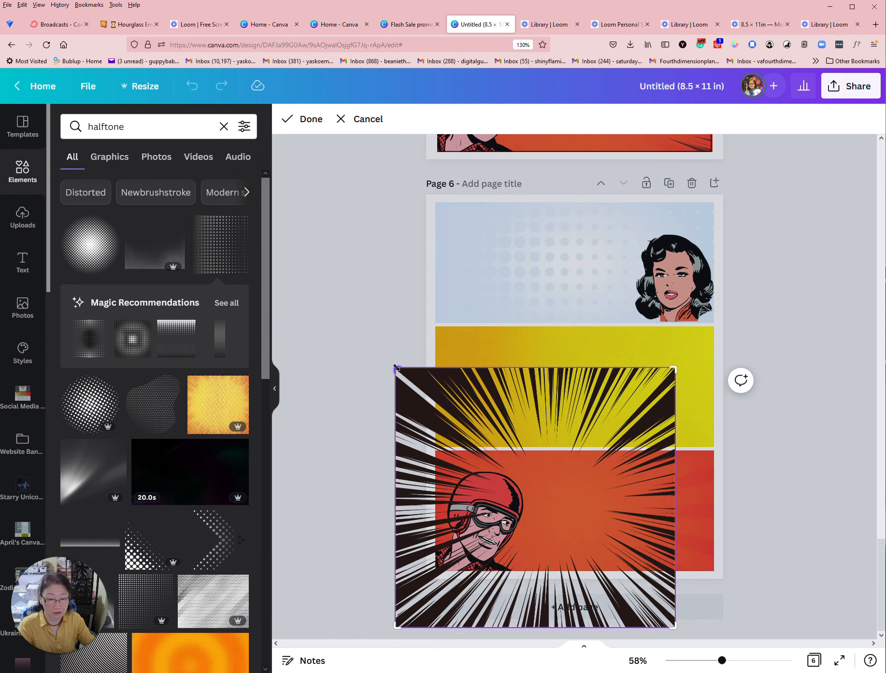
click(363, 127)
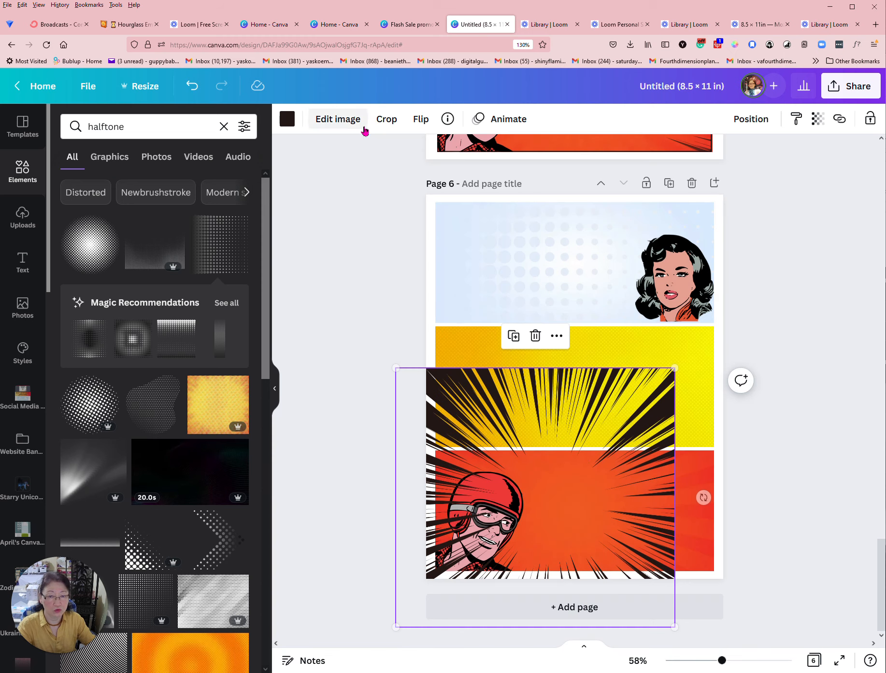
drag(675, 369, 716, 336)
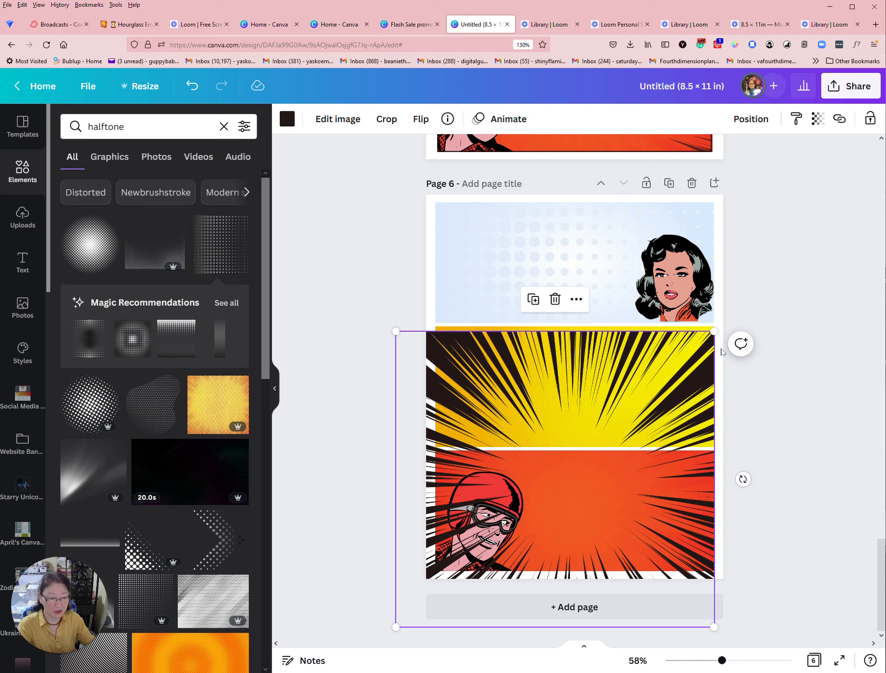
drag(395, 331, 436, 361)
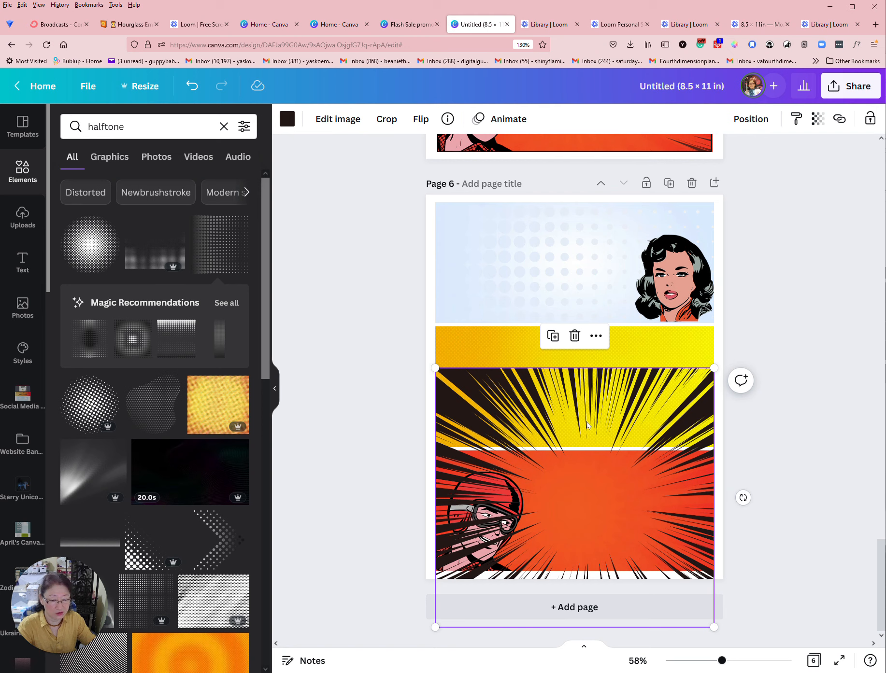
Crop the enlarged burst lines at their upper and lower edges to the height of the bottom panel.
click(385, 119)
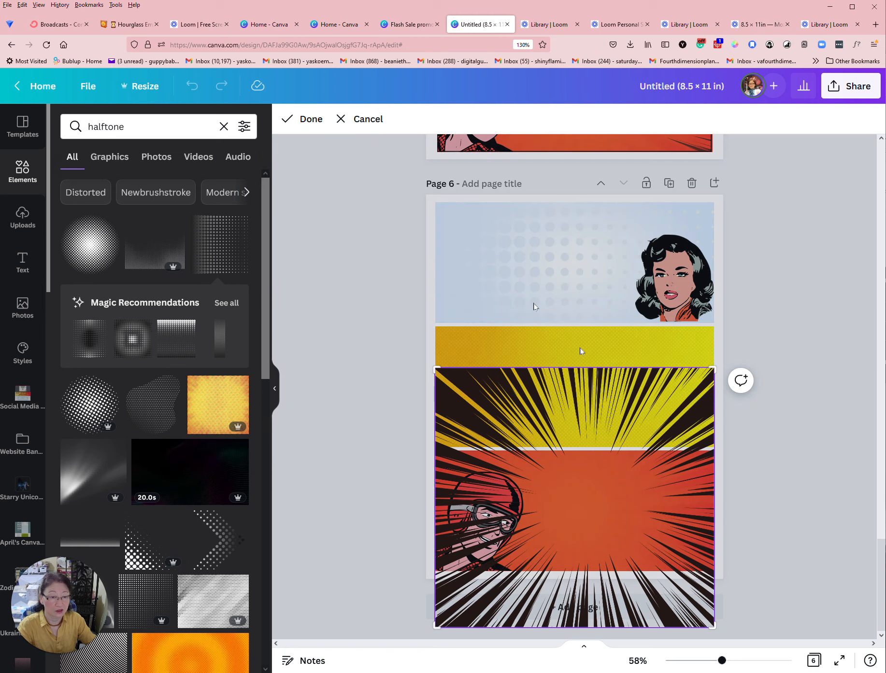
drag(710, 620, 722, 569)
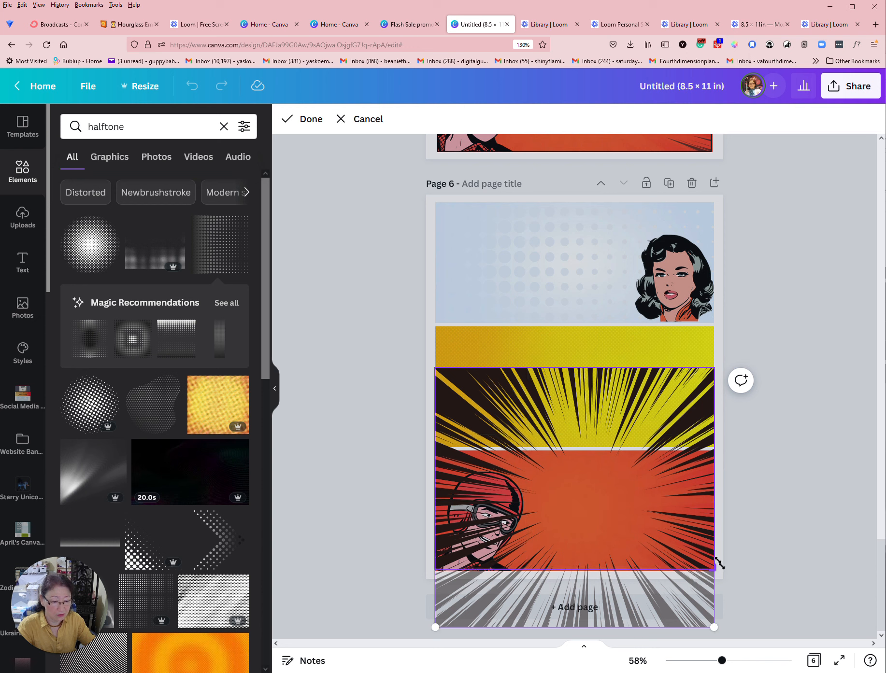
drag(717, 368, 715, 451)
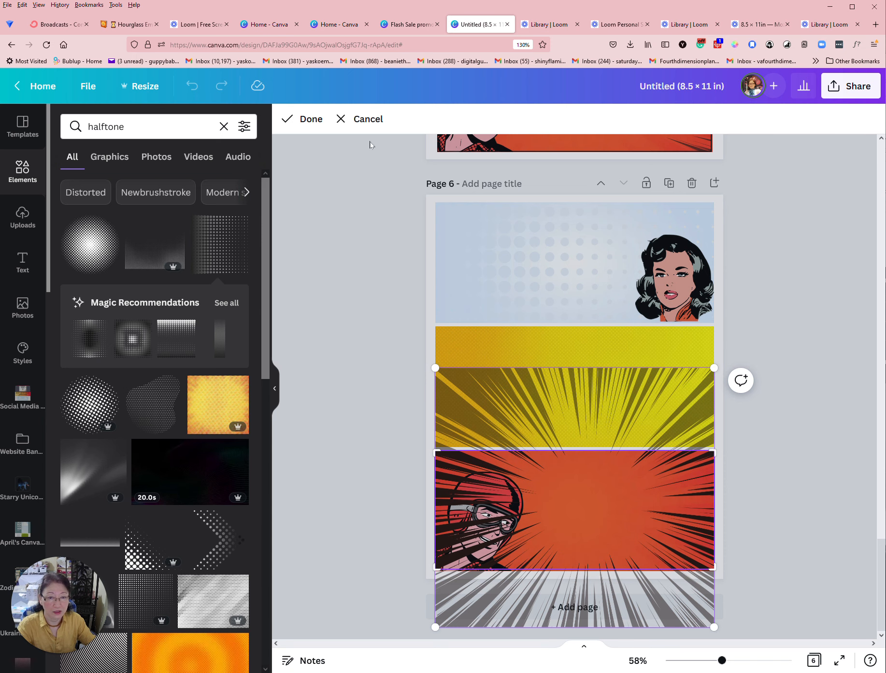
click(299, 119)
Send the cropped burst lines backward behind the helmeted man in the bottom panel.
click(752, 120)
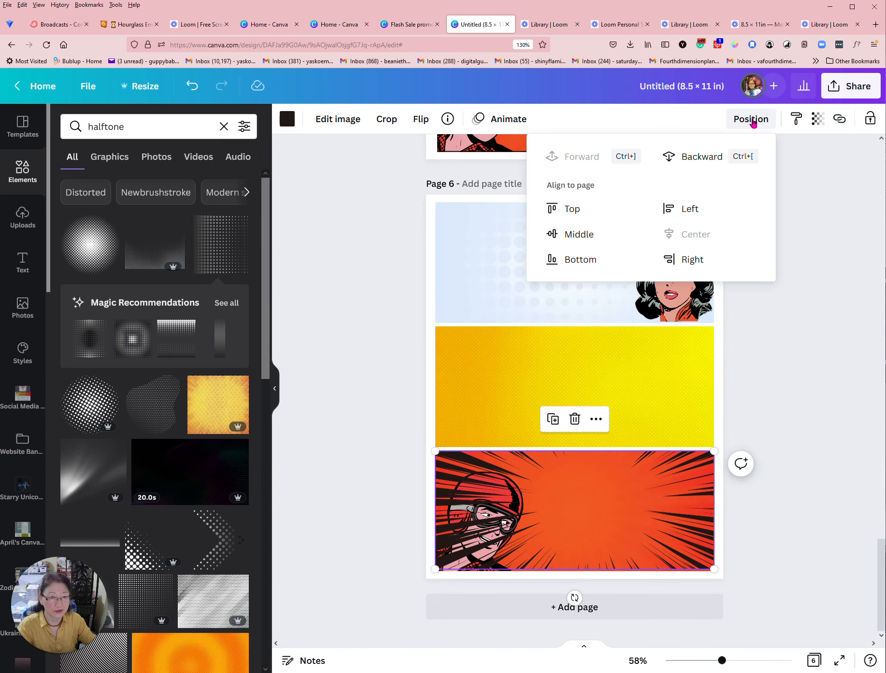
click(704, 165)
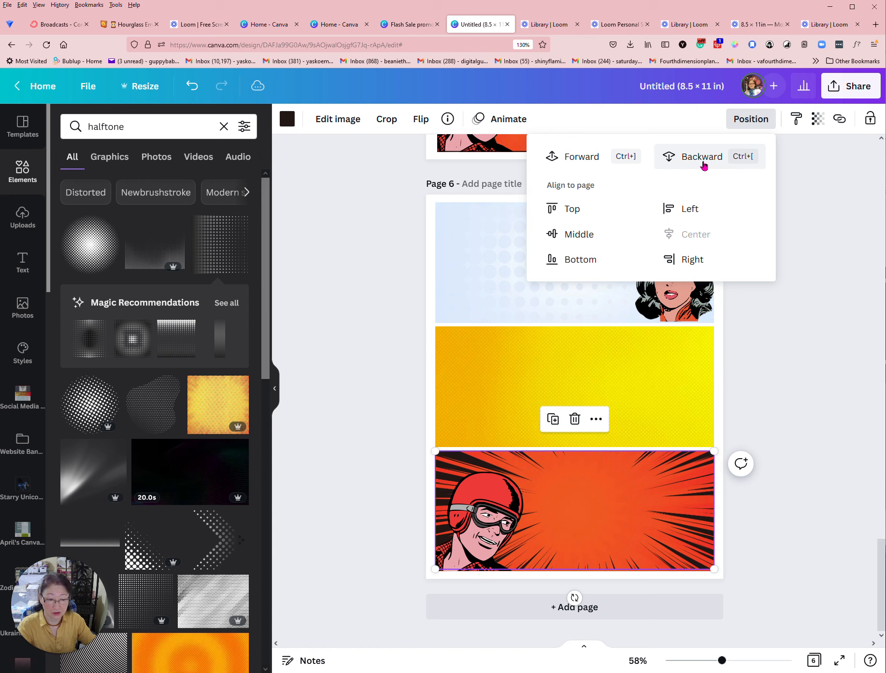
click(785, 405)
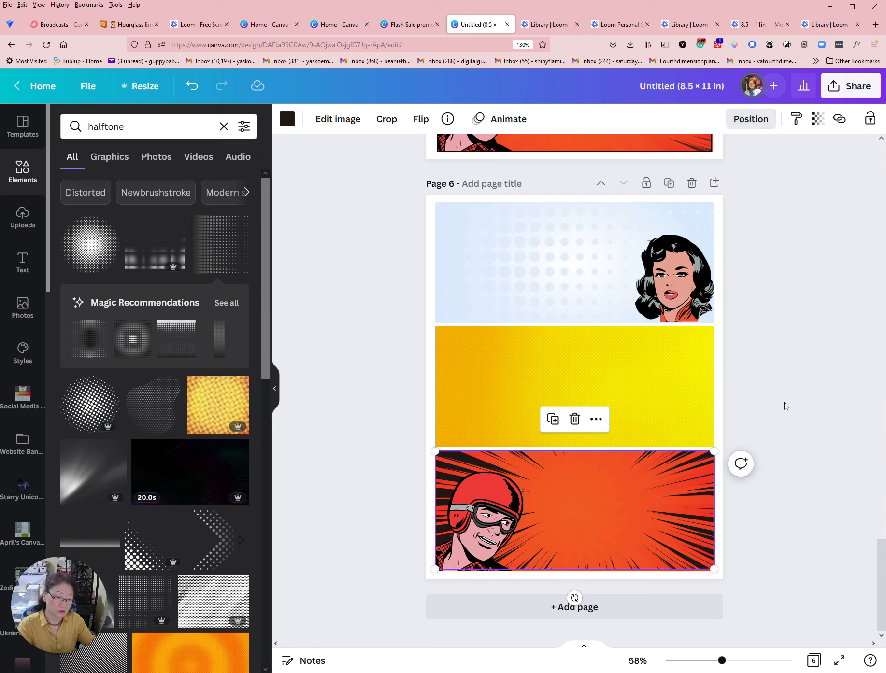
Recolor the bottom panel's burst lines with the document colors, trying red and settling on bright yellow.
scroll(790, 402, up, 1)
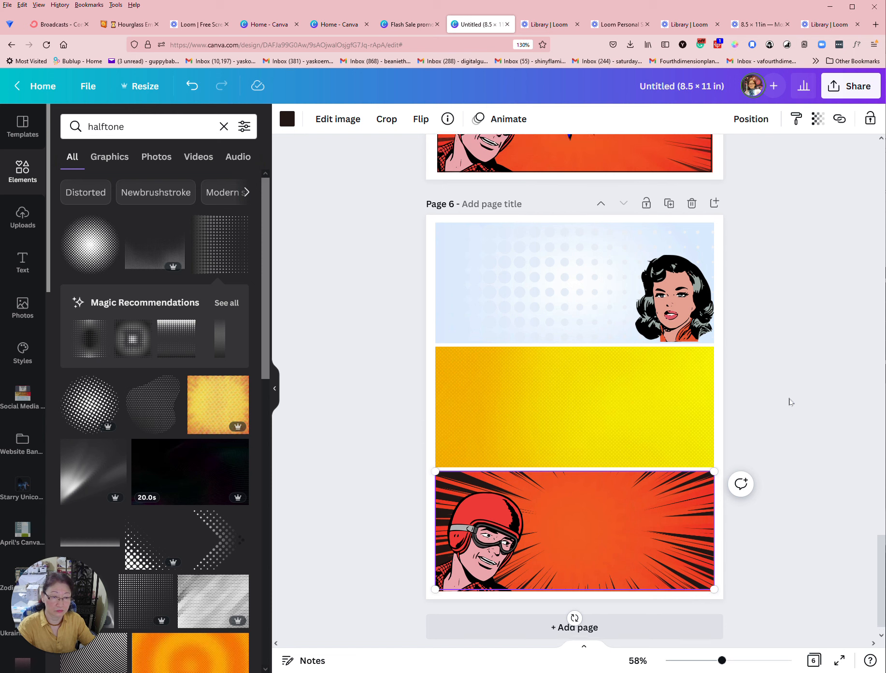
scroll(790, 402, down, 1)
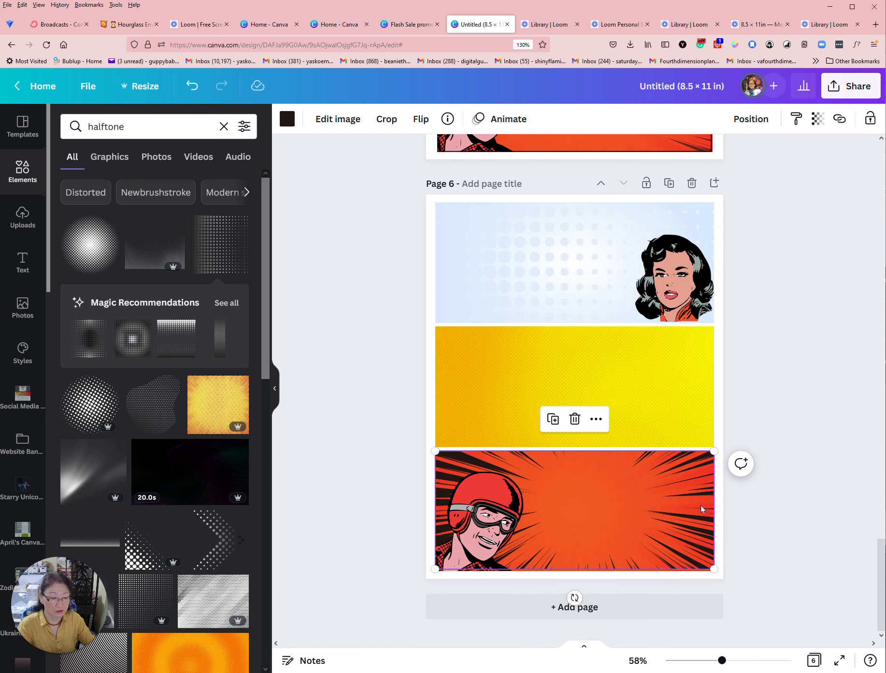
click(286, 119)
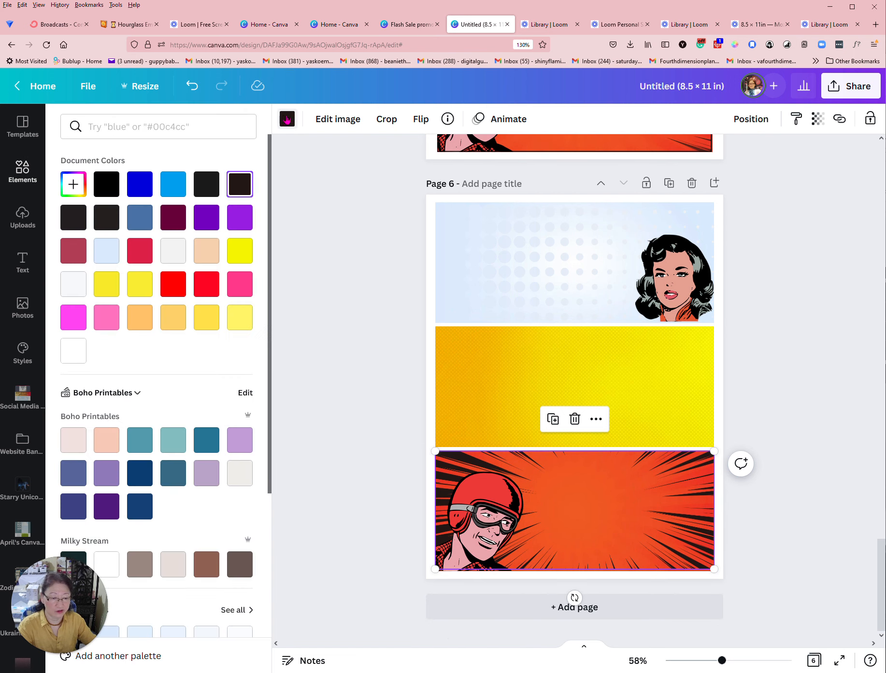
click(174, 285)
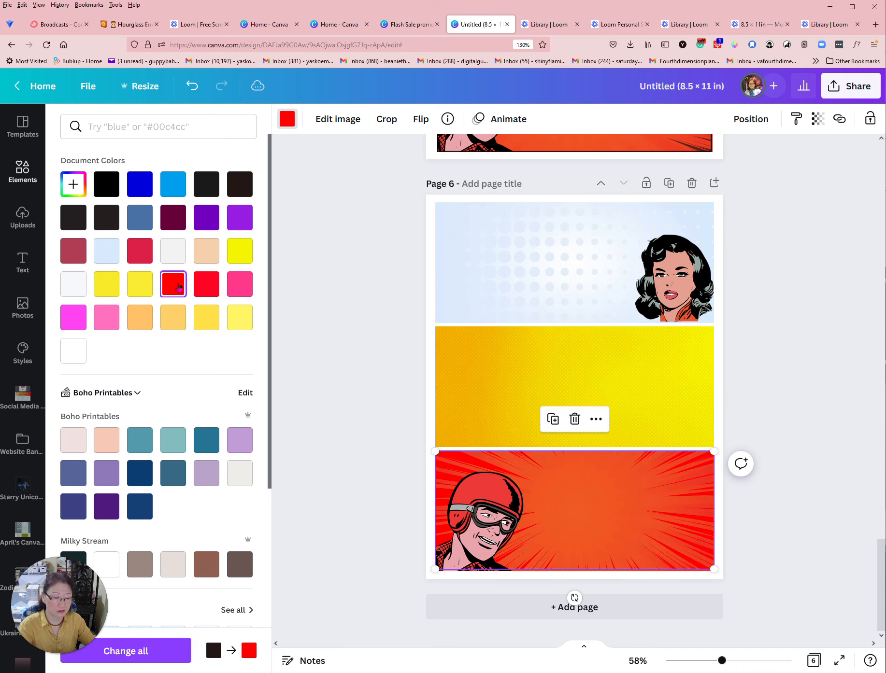
click(237, 251)
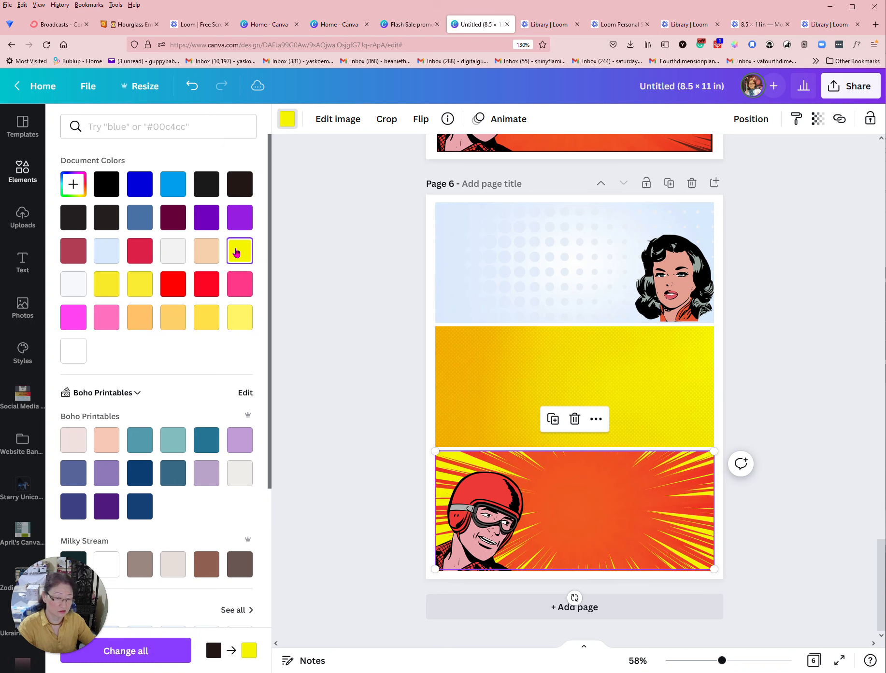
click(770, 393)
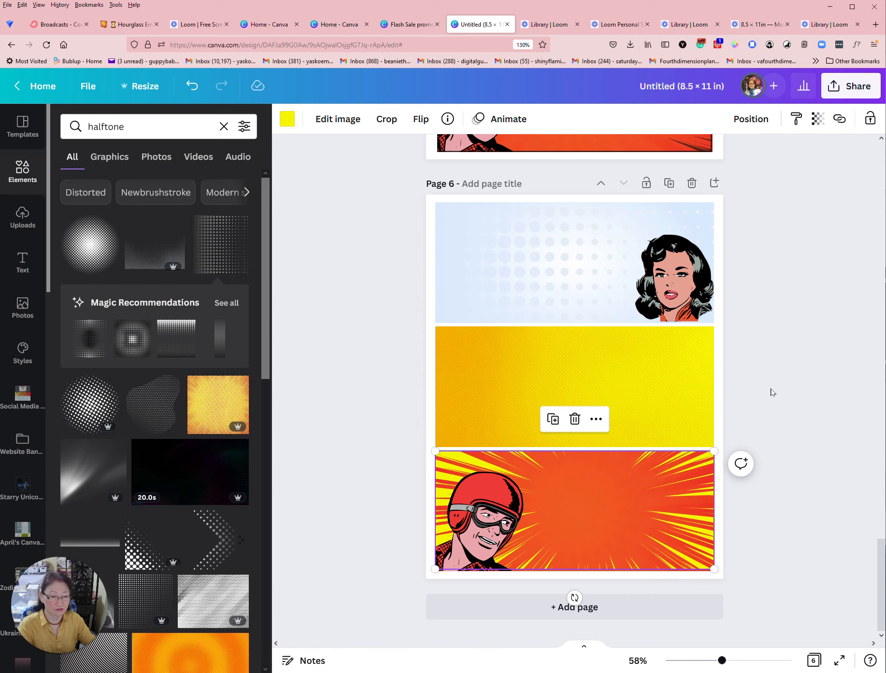
Check the skyline on the page 5 cover and search Elements for "city".
scroll(770, 392, up, 2)
scroll(770, 392, down, 2)
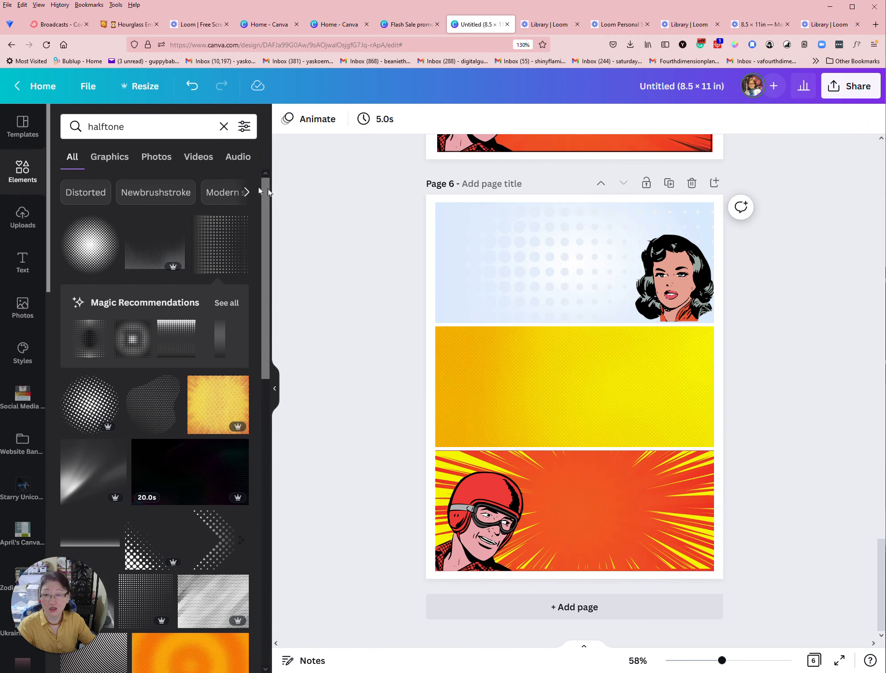
click(224, 127)
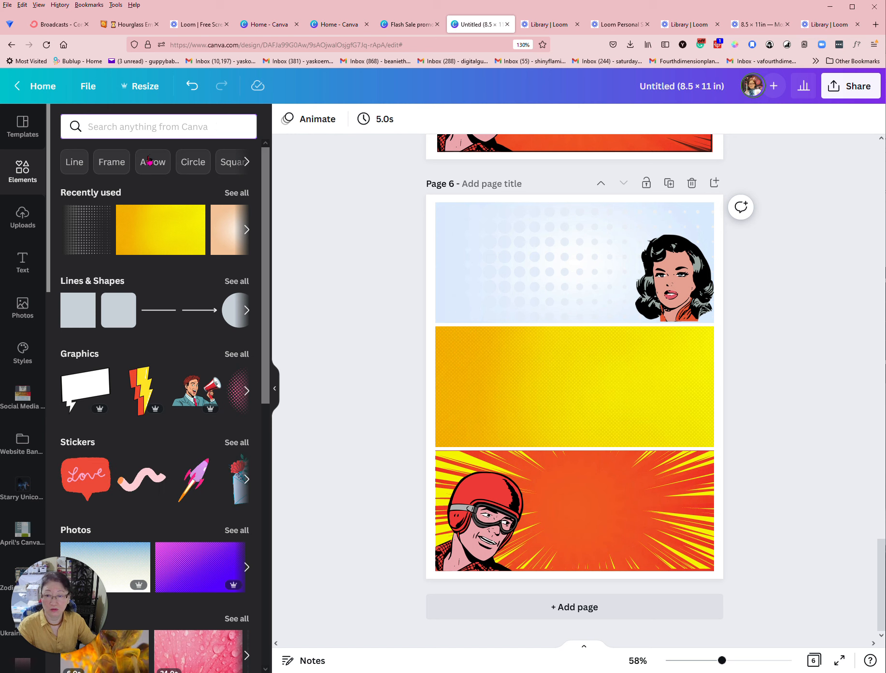
scroll(746, 320, up, 2)
scroll(746, 320, up, 2)
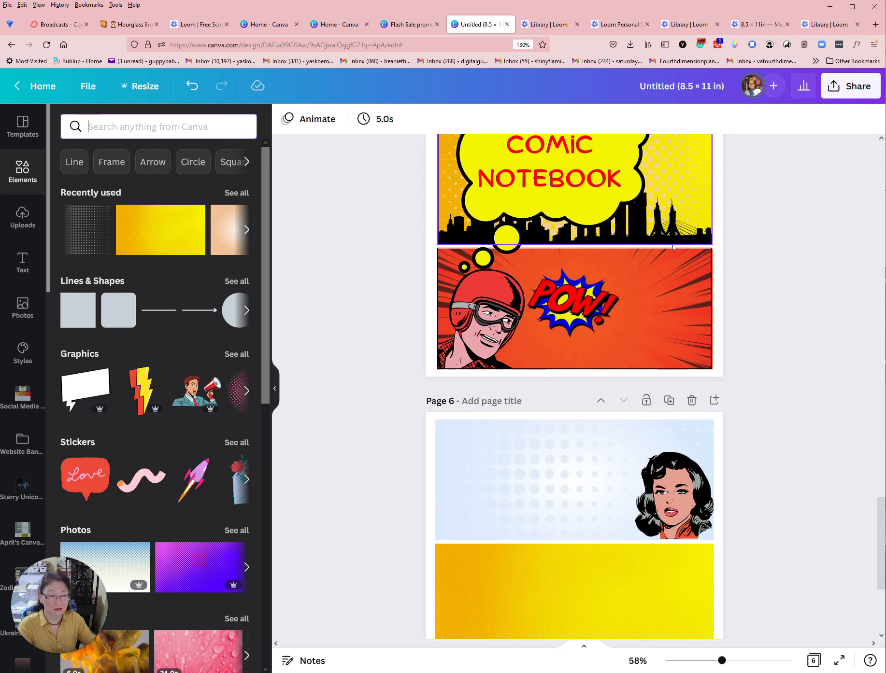
scroll(761, 362, down, 2)
scroll(771, 366, down, 2)
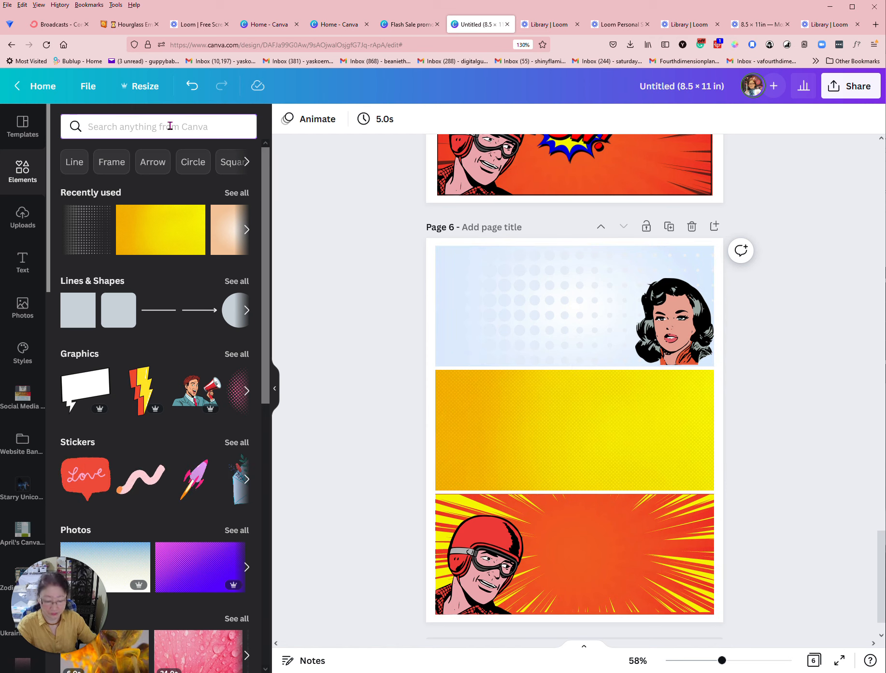
text(city)
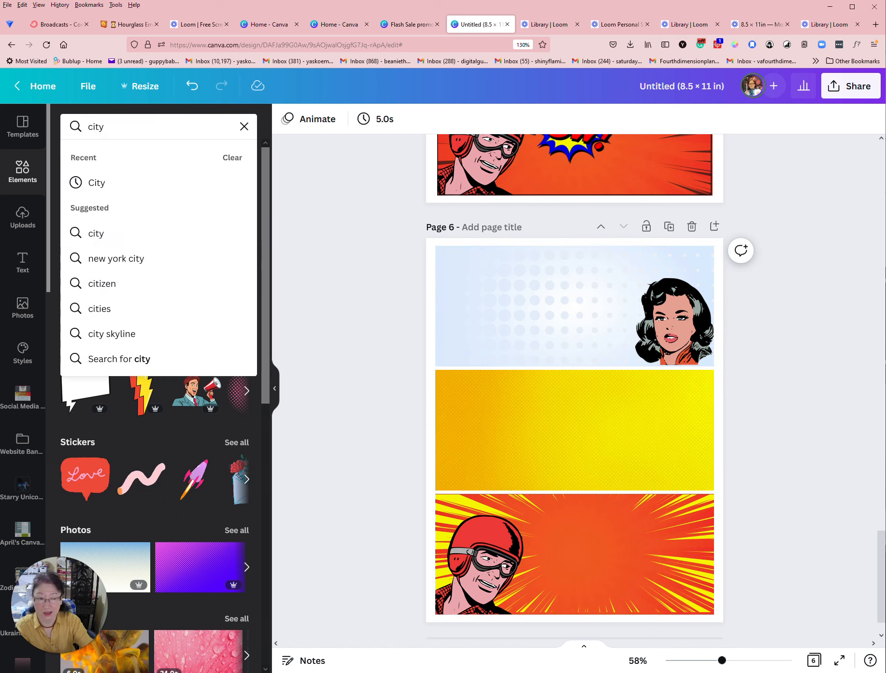
key(Return)
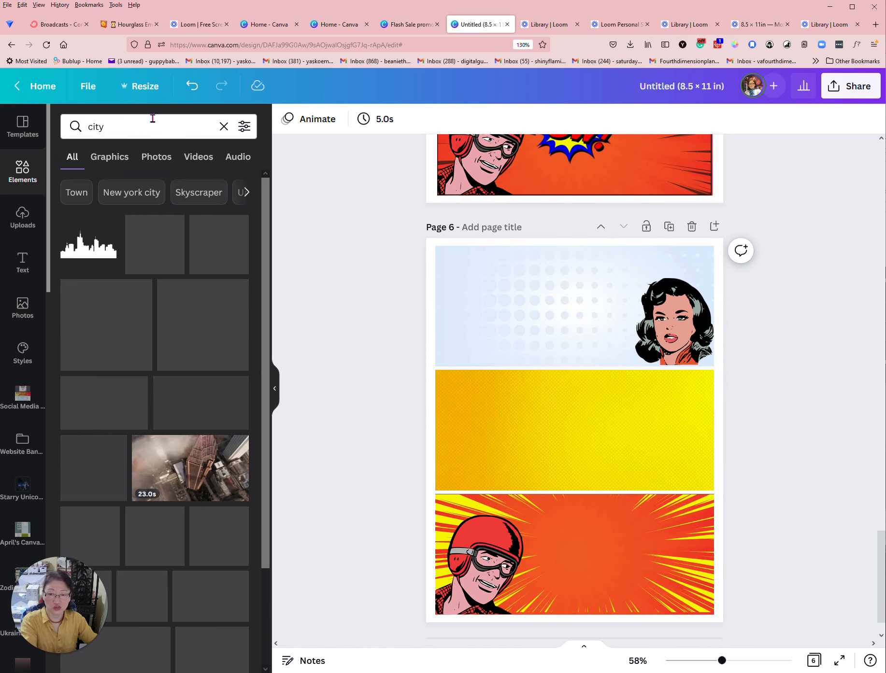
Add the tall city skyline silhouette to page 6 and place it in the lower-left corner of the yellow middle panel.
click(99, 254)
drag(550, 437, 473, 467)
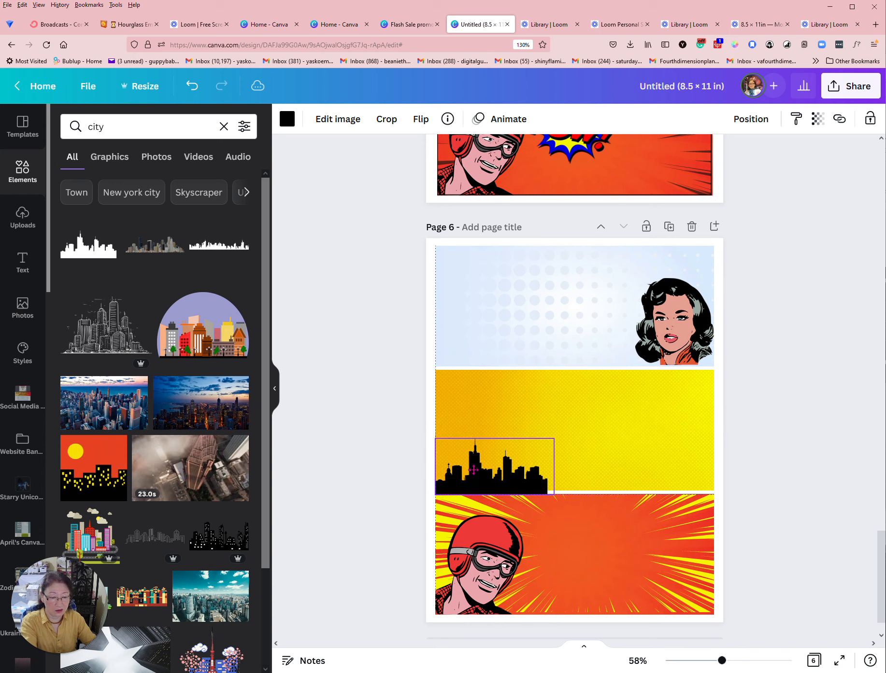
click(558, 458)
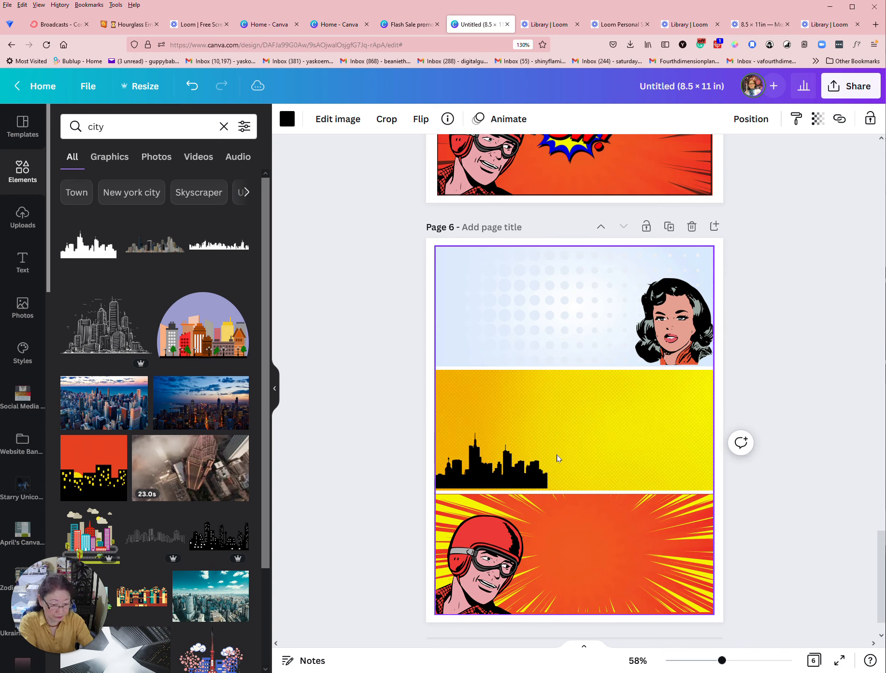
click(550, 460)
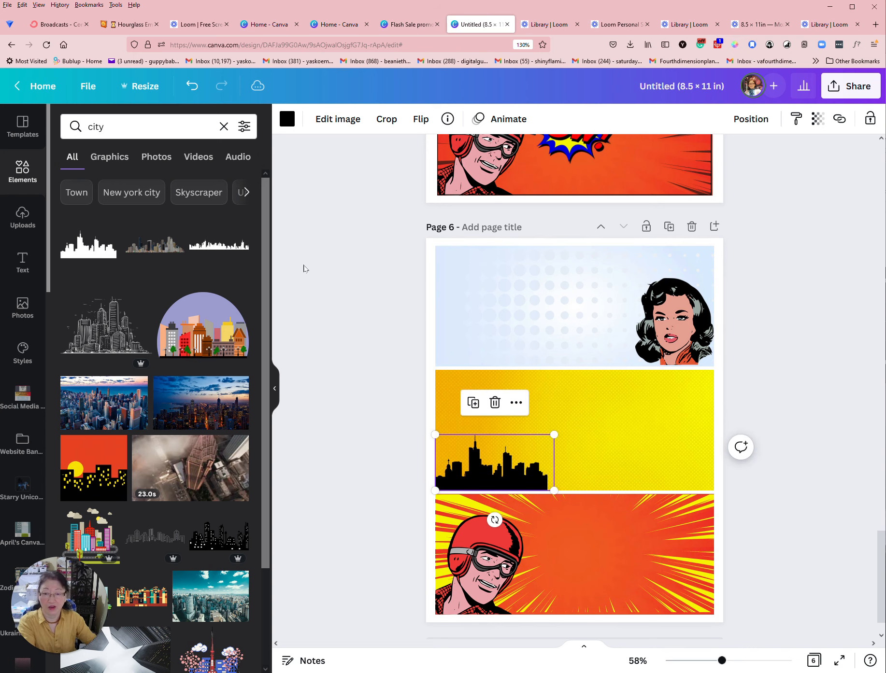
Add the long, low city skyline and fit it beside the first skyline, reaching the middle panel's right edge.
click(218, 245)
drag(571, 436, 650, 480)
drag(594, 469, 551, 439)
click(781, 476)
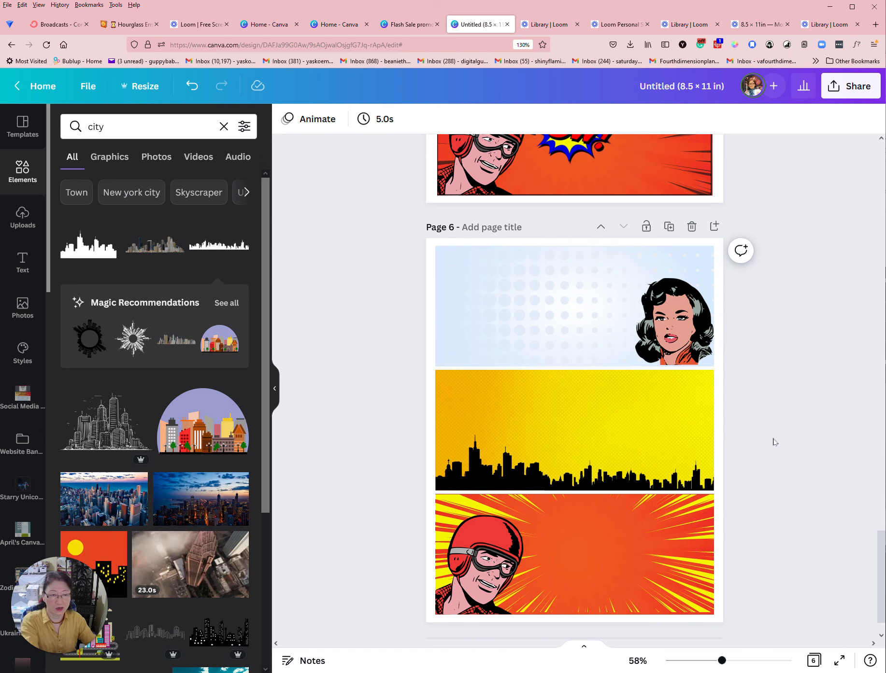
Compare the middle panel's skyline on page 6 with the one on the page 5 cover.
scroll(774, 442, up, 3)
scroll(775, 442, up, 1)
scroll(773, 441, down, 3)
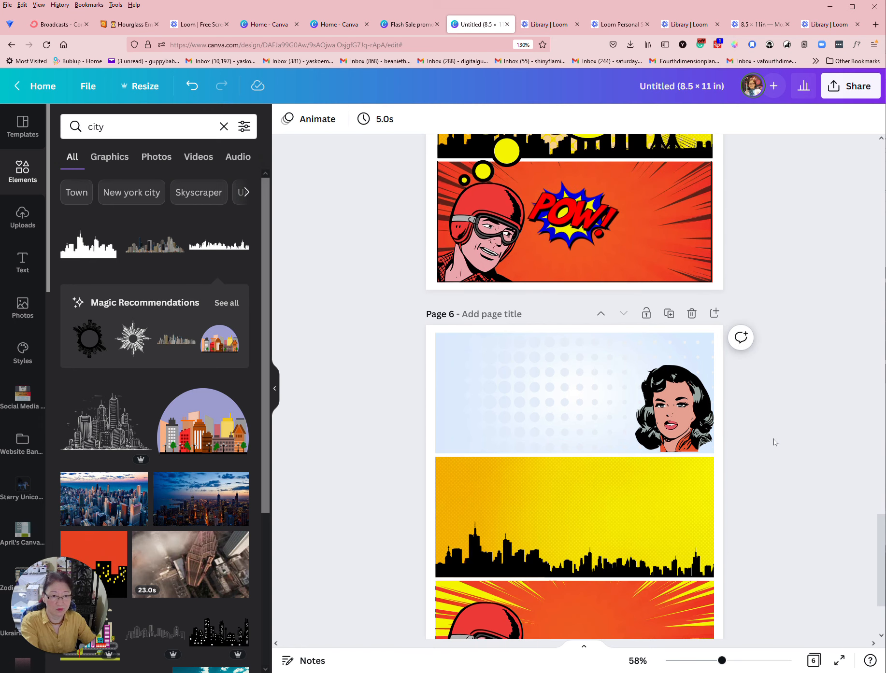
click(501, 530)
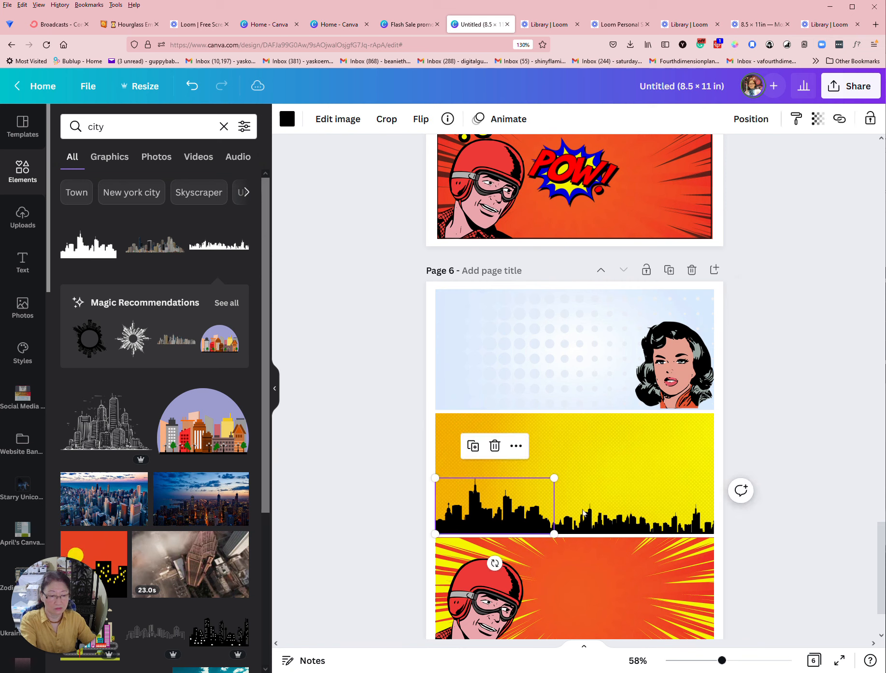
click(786, 456)
scroll(786, 456, up, 4)
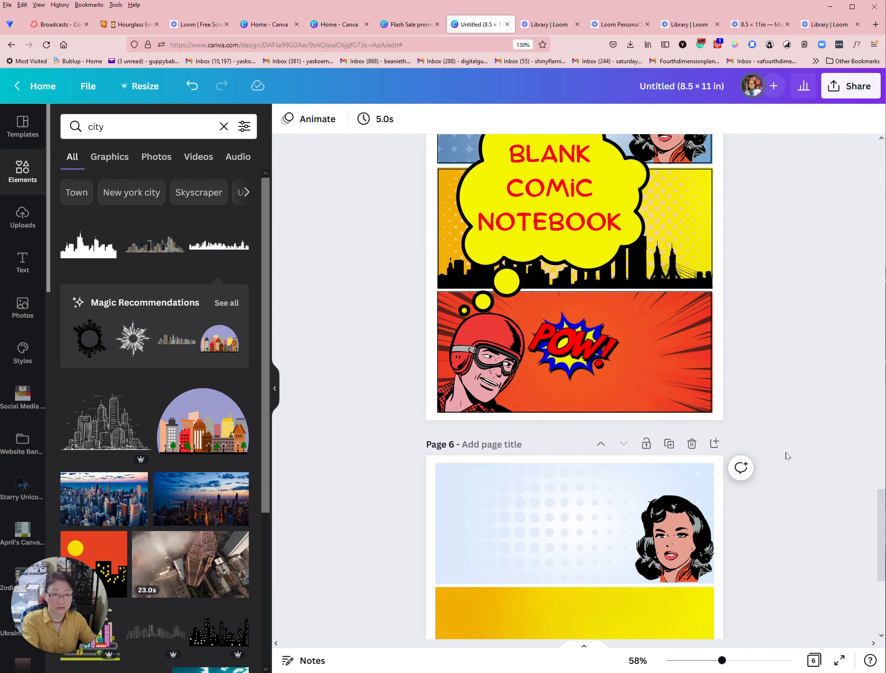
scroll(786, 456, down, 5)
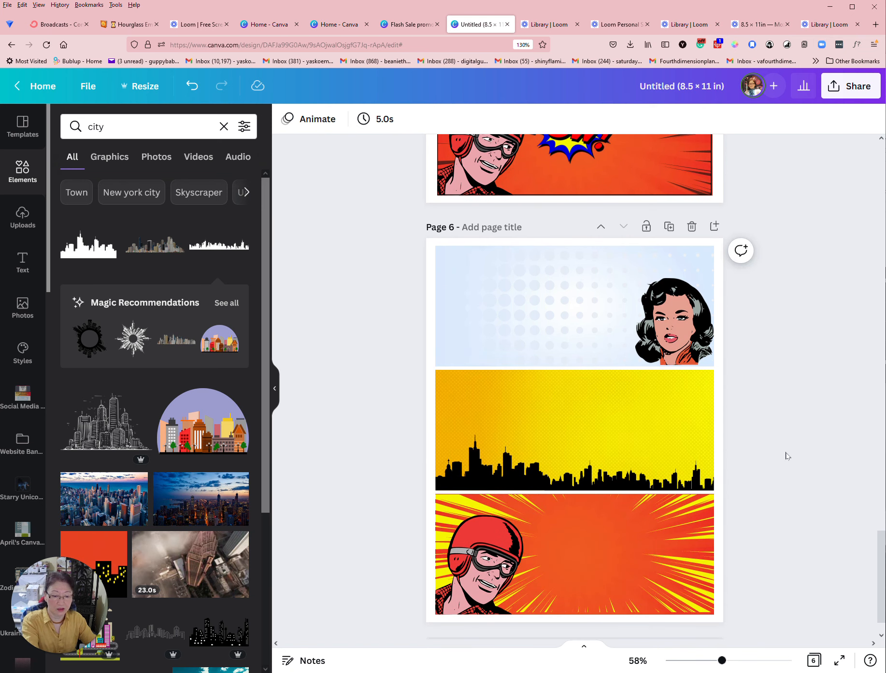
scroll(787, 456, down, 1)
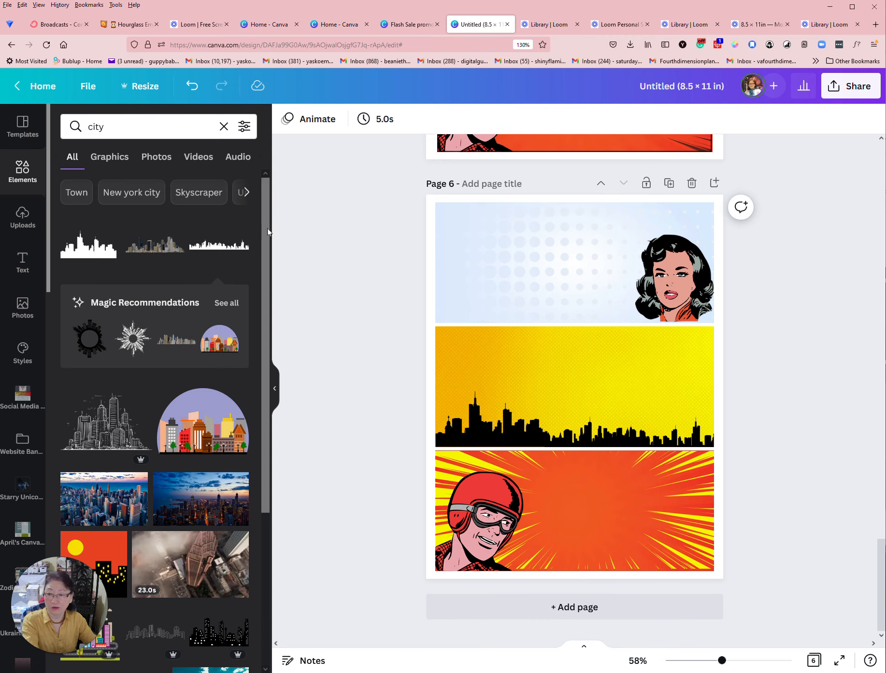
Check the accent graphics on the page 5 cover and search Elements for "comic".
click(223, 127)
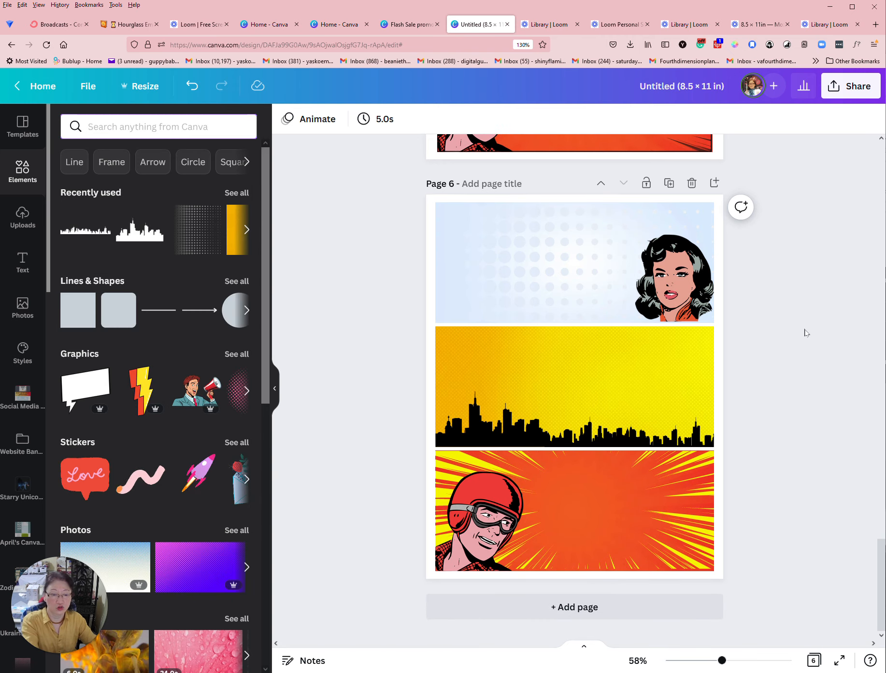
scroll(806, 334, up, 6)
scroll(803, 328, up, 2)
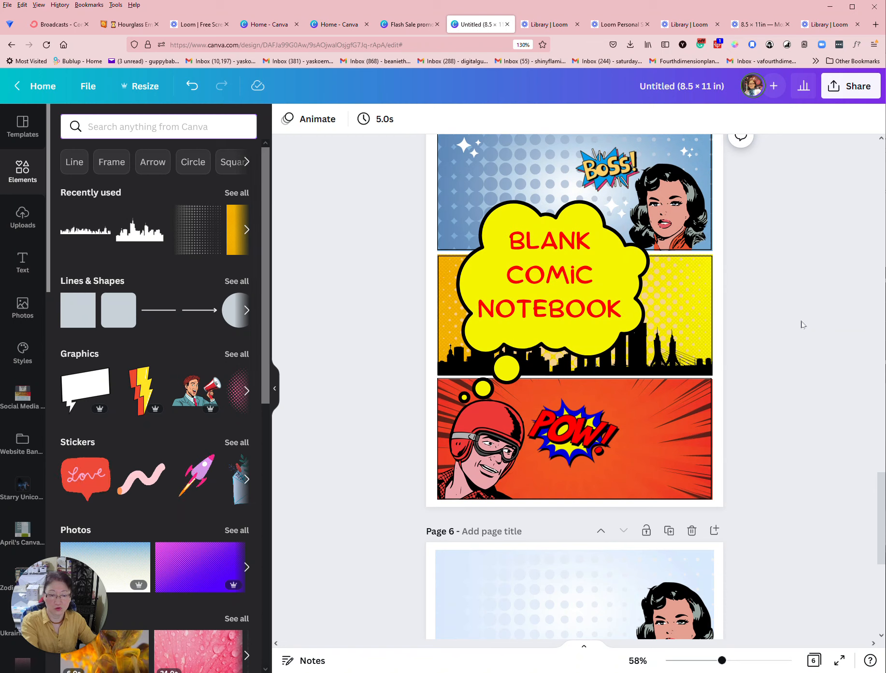
click(167, 125)
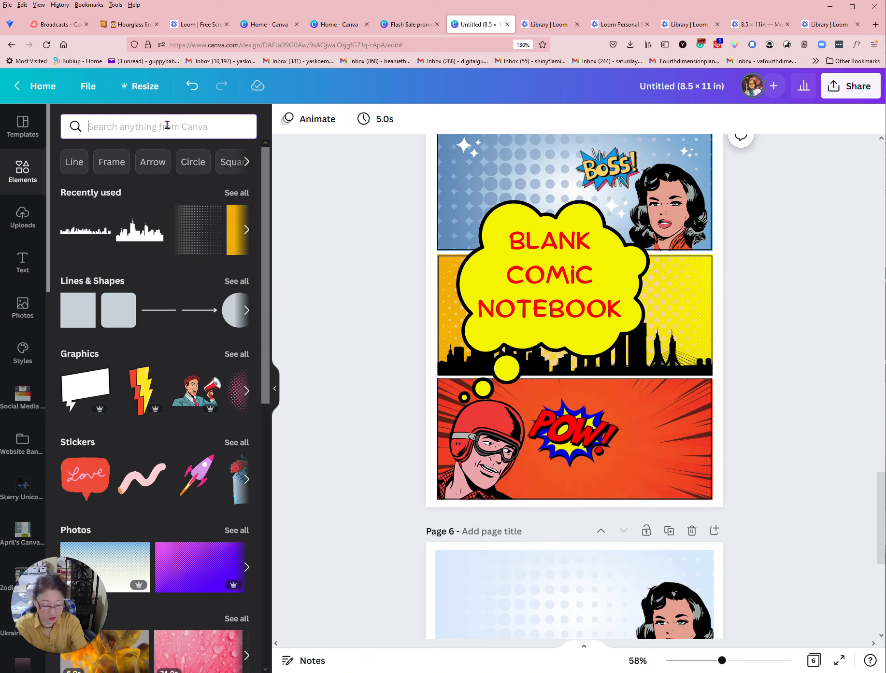
text(comic)
key(Return)
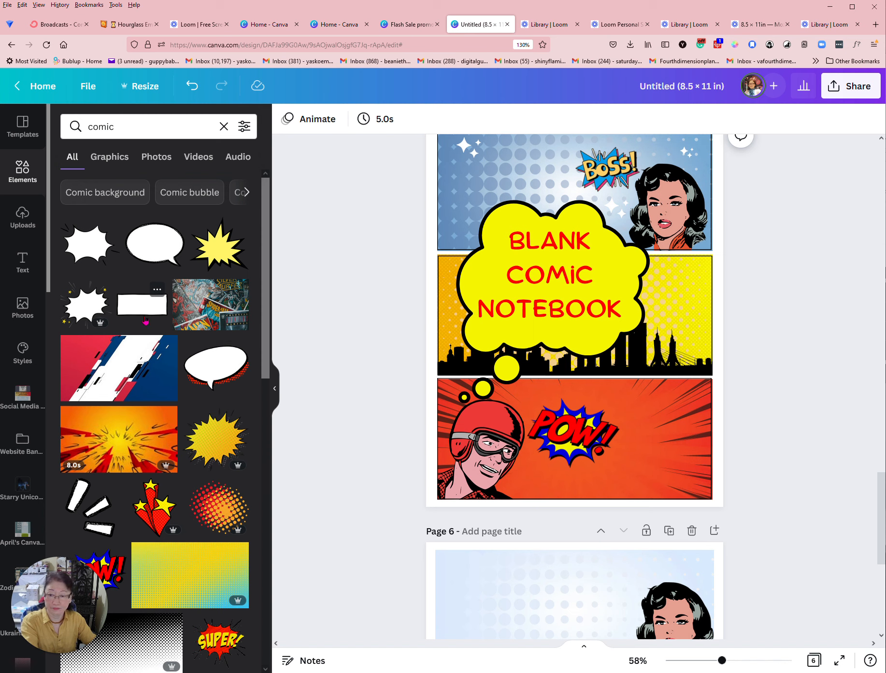
scroll(145, 321, down, 3)
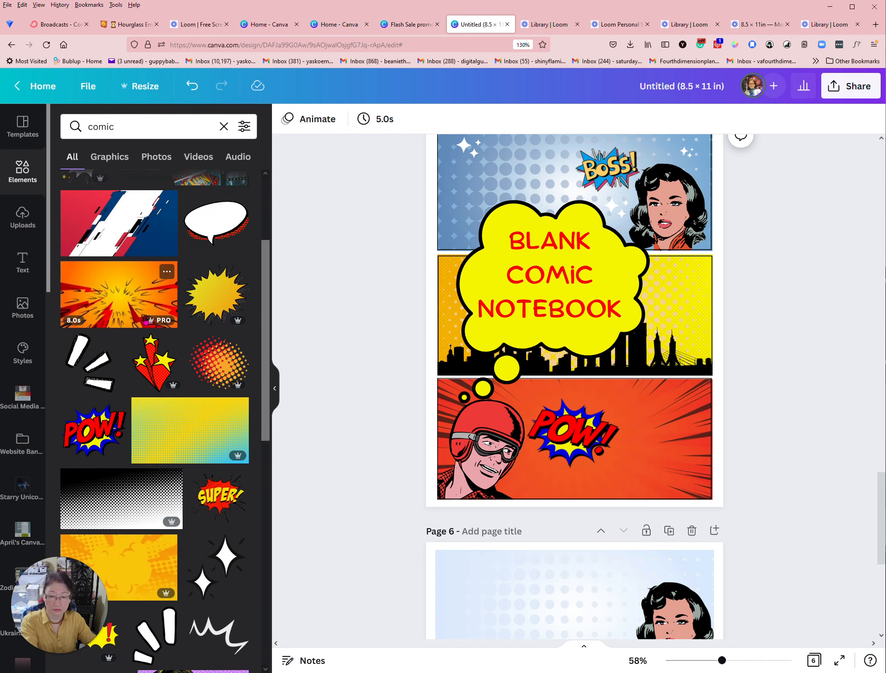
scroll(145, 321, down, 2)
Filter the comic search results to static, free elements.
click(235, 126)
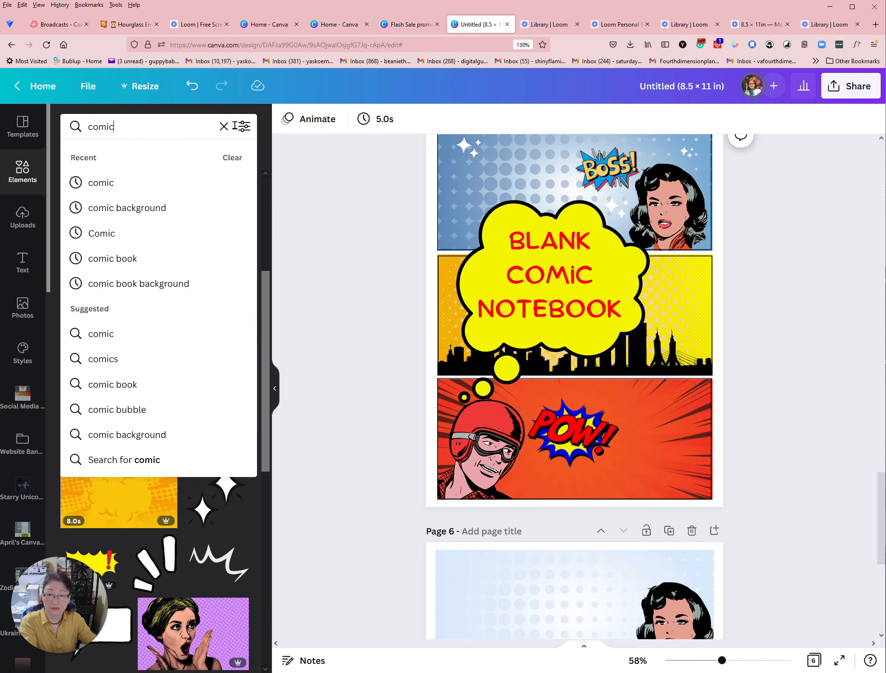
click(243, 126)
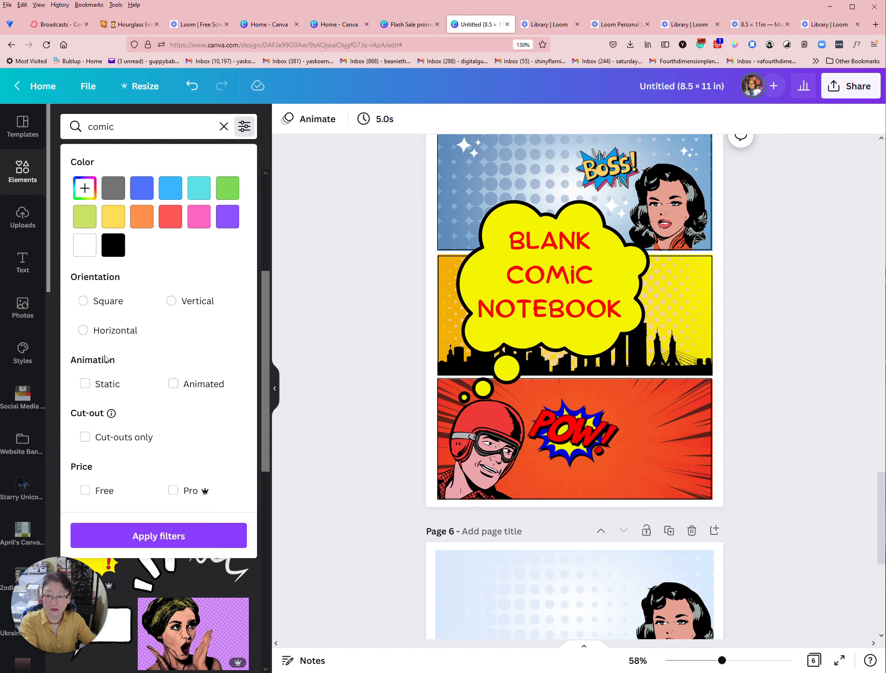
click(98, 385)
click(99, 491)
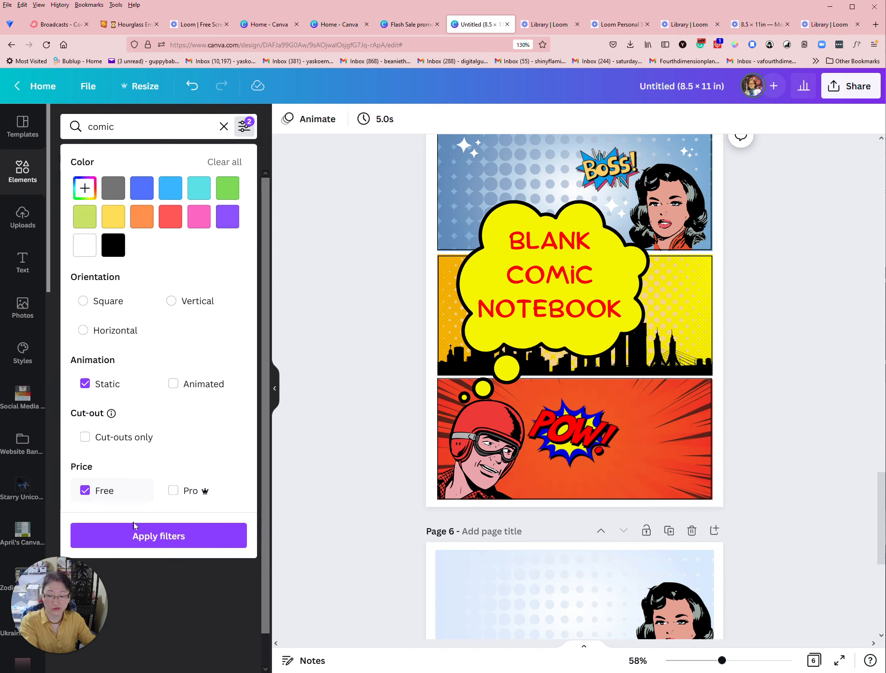
click(146, 536)
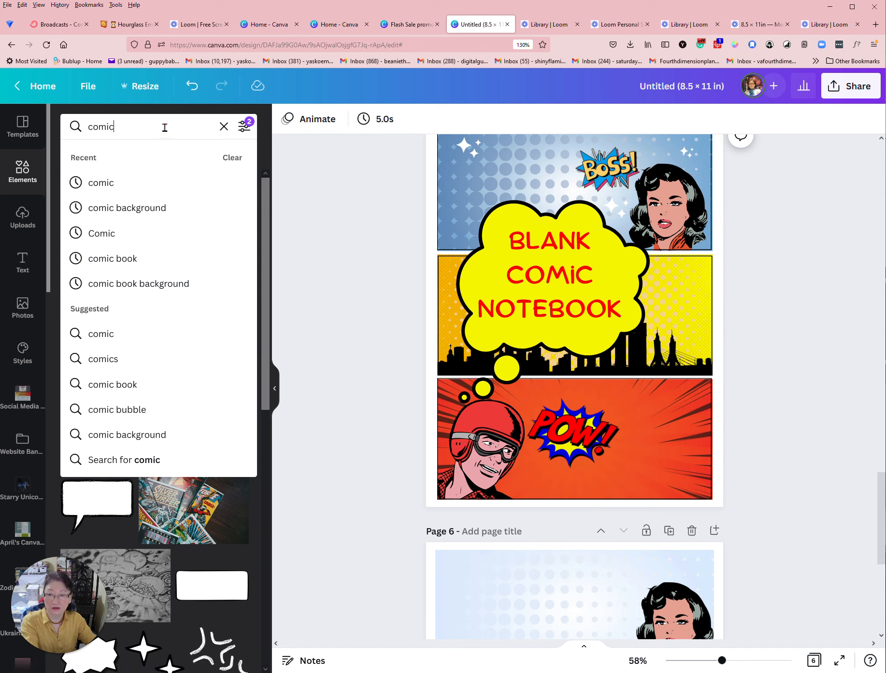
click(244, 130)
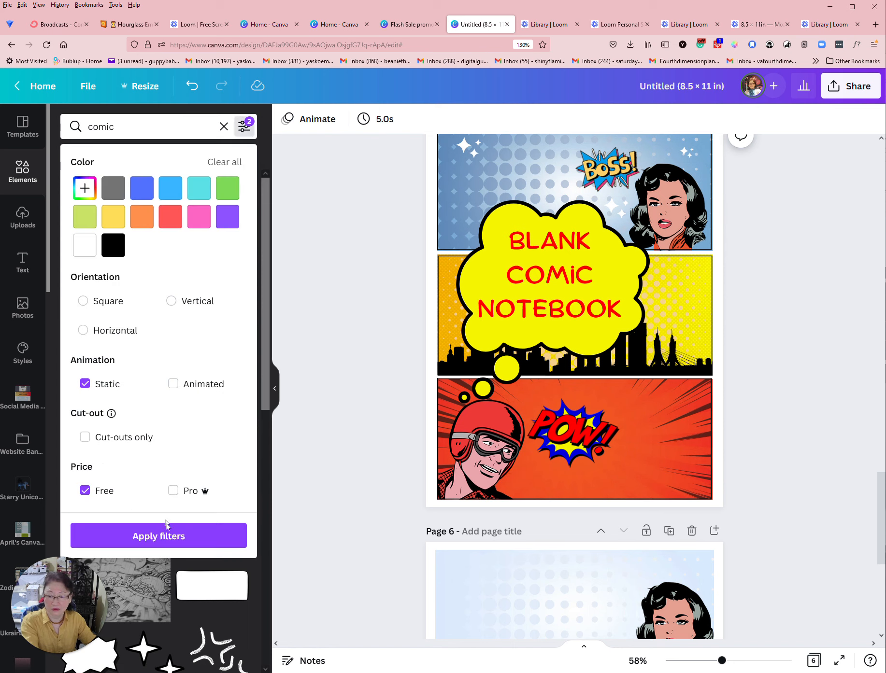
click(164, 536)
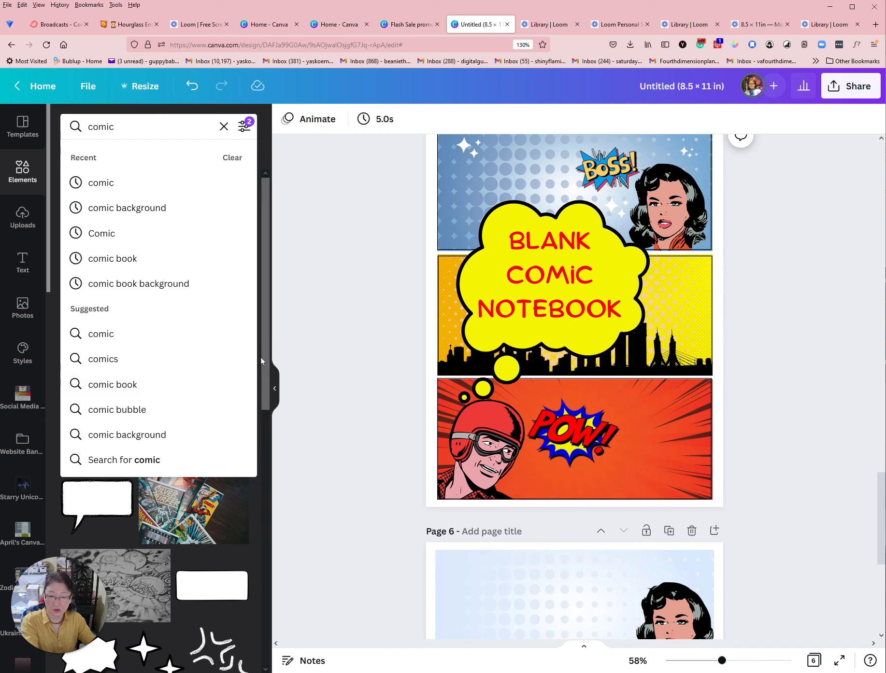
click(266, 199)
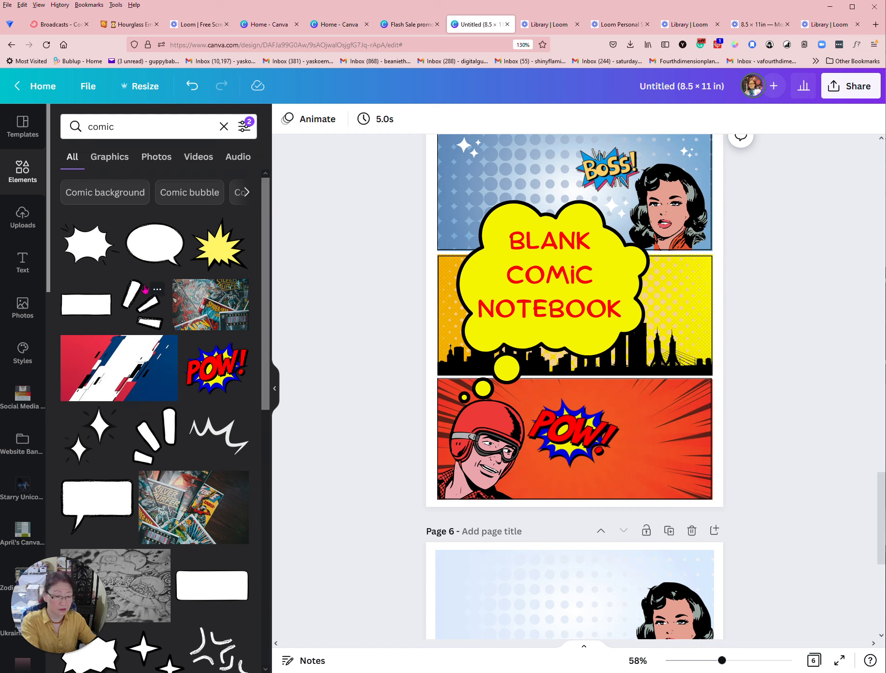
Add the "POW!" burst graphic and place it beside the helmeted man in page 6's bottom panel.
scroll(382, 320, down, 5)
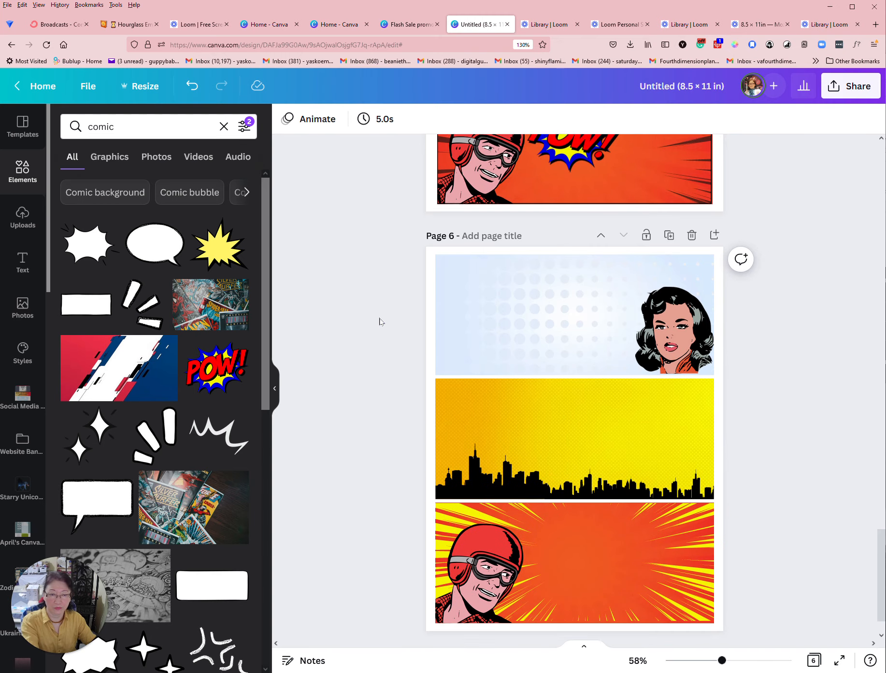
click(217, 368)
drag(573, 476, 574, 590)
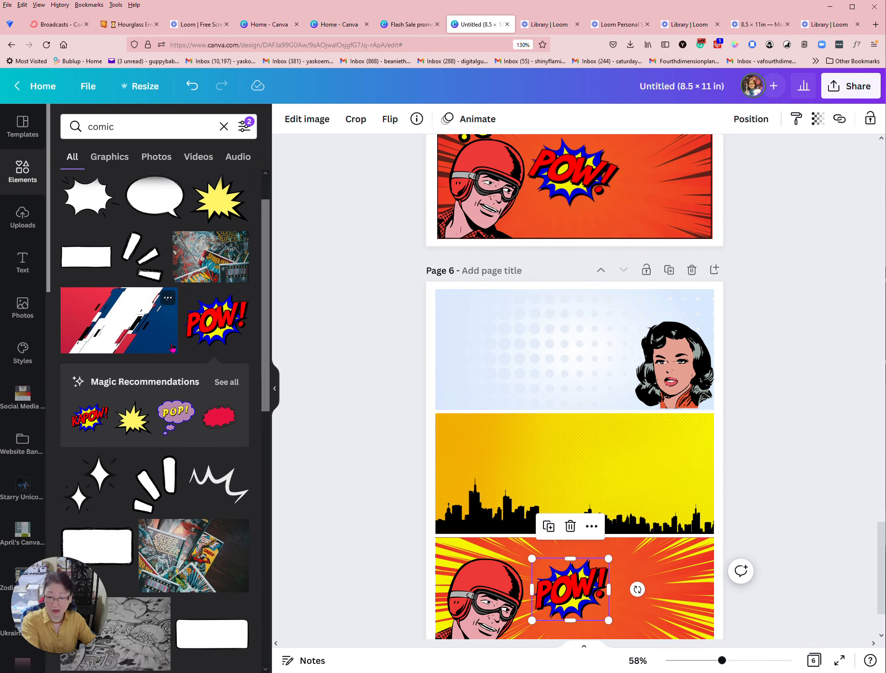
Check the details of the recommended "KAPOW!" graphic.
scroll(171, 346, down, 3)
click(95, 314)
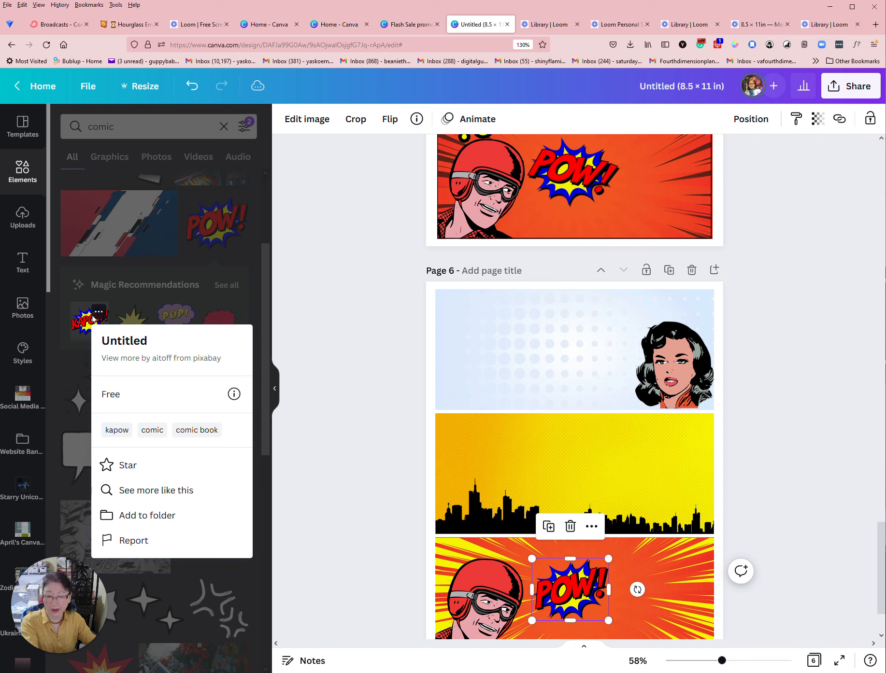
click(270, 317)
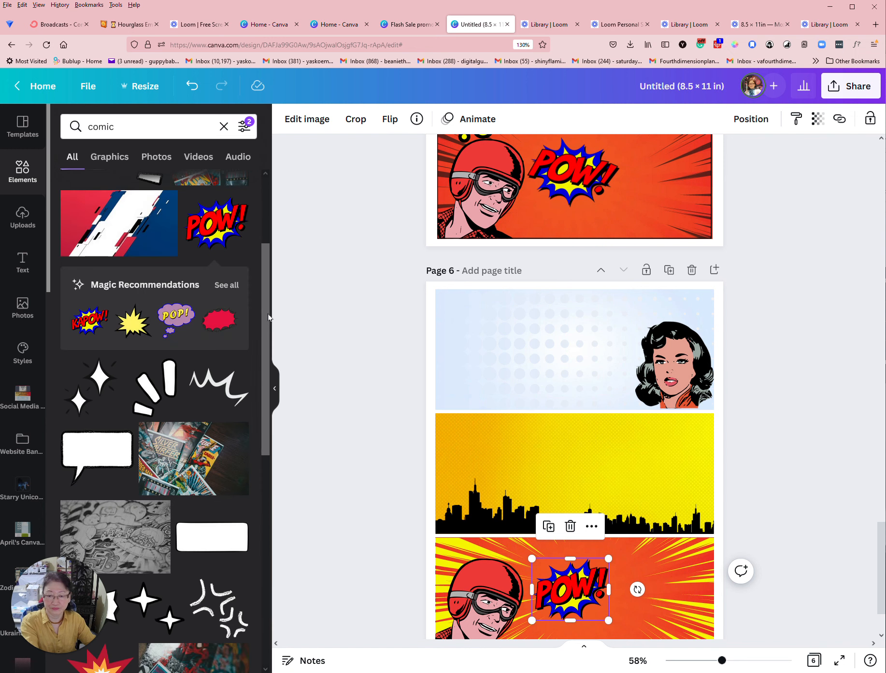
Add the twin-star sparkle graphic and place small copies in the top panel's lower-left corner, above the woman and beside her head.
click(99, 401)
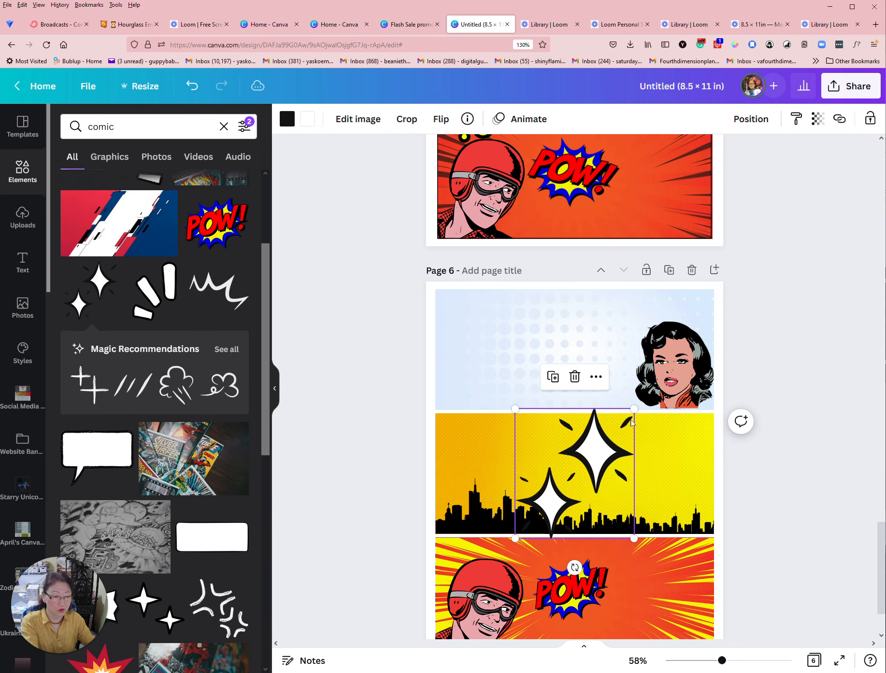
drag(634, 410, 693, 334)
click(533, 505)
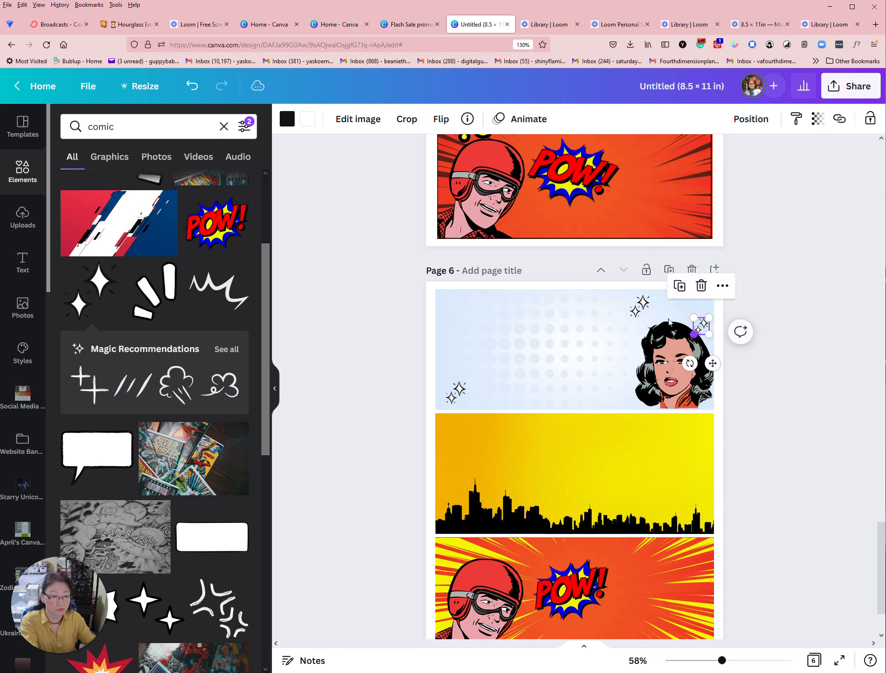
Rotate the sparkles above the woman's head and shrink them to about 0.4 by 0.4.
click(640, 306)
drag(628, 346, 637, 300)
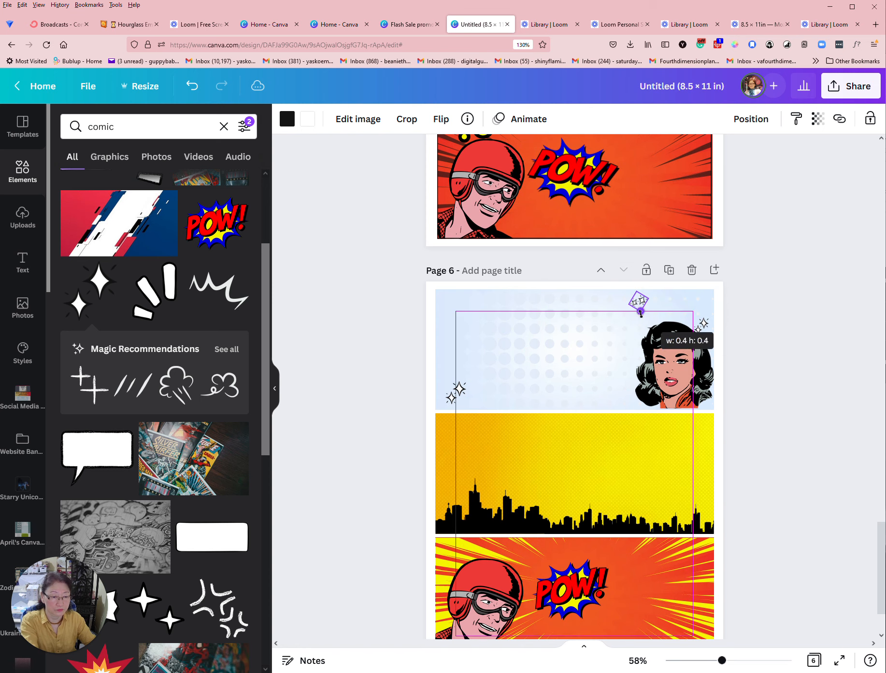
click(748, 359)
Find the "BOSS!" graphic among the comic elements and place it in page 6's top panel, to the left of the woman.
scroll(164, 404, down, 9)
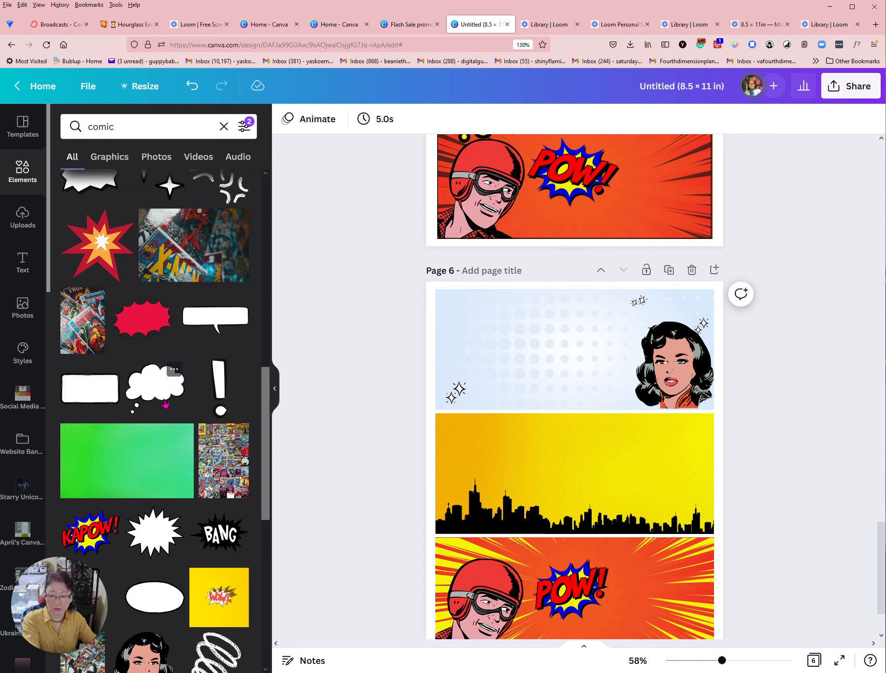
scroll(164, 404, down, 3)
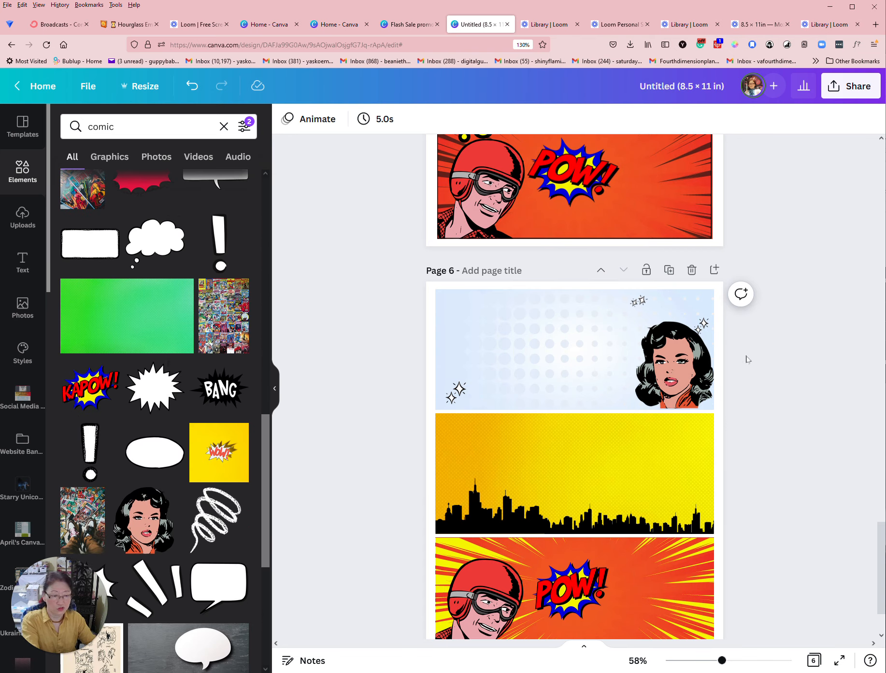
scroll(774, 360, up, 5)
scroll(771, 359, down, 3)
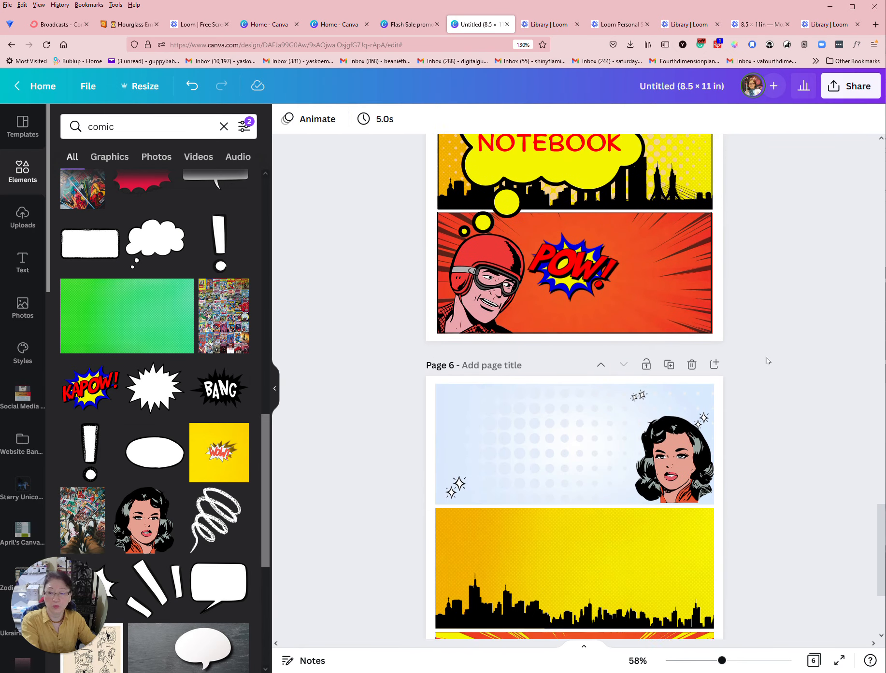
scroll(182, 446, down, 10)
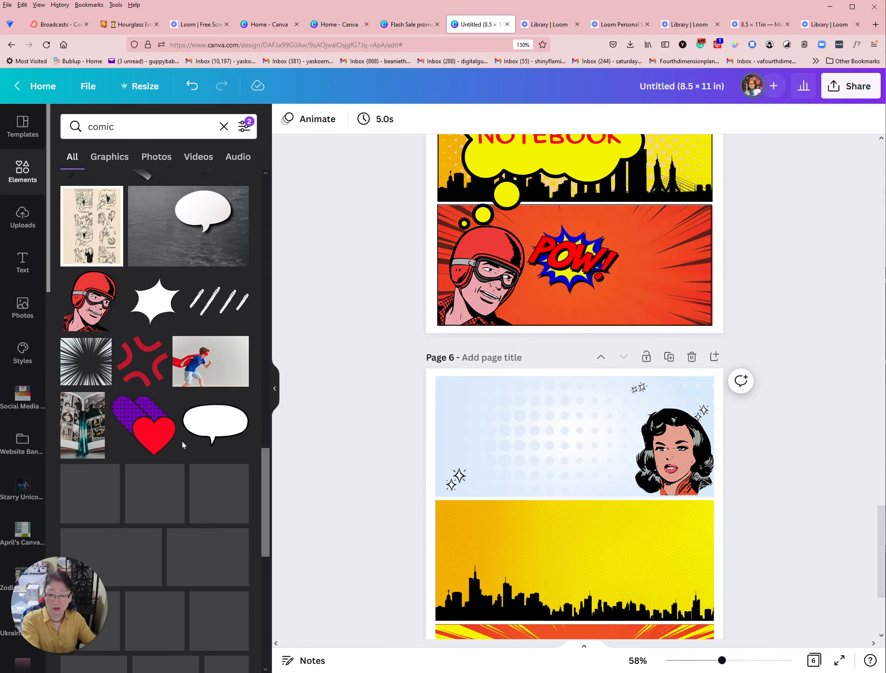
scroll(181, 441, down, 7)
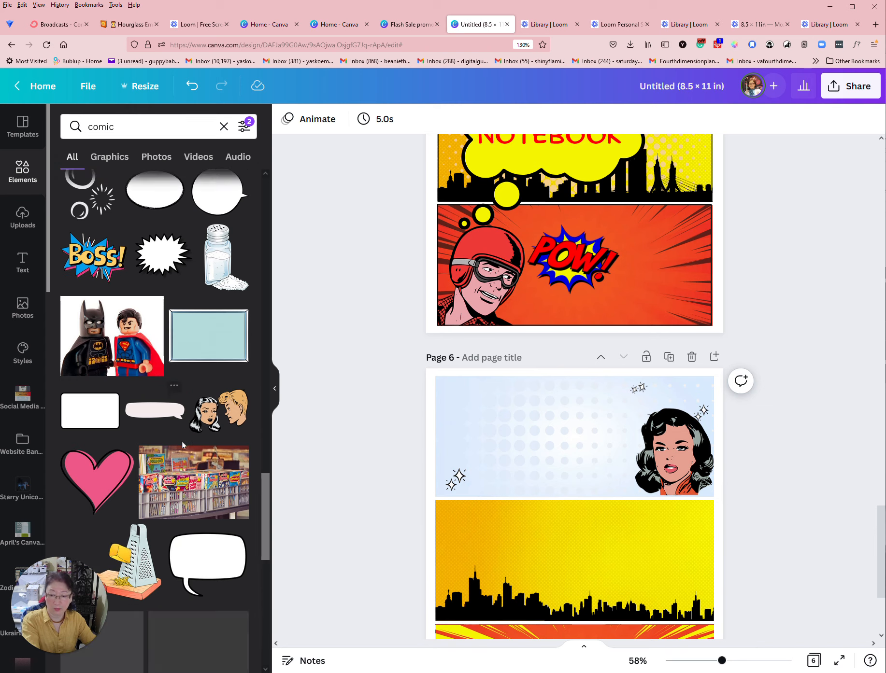
scroll(182, 441, up, 3)
click(95, 401)
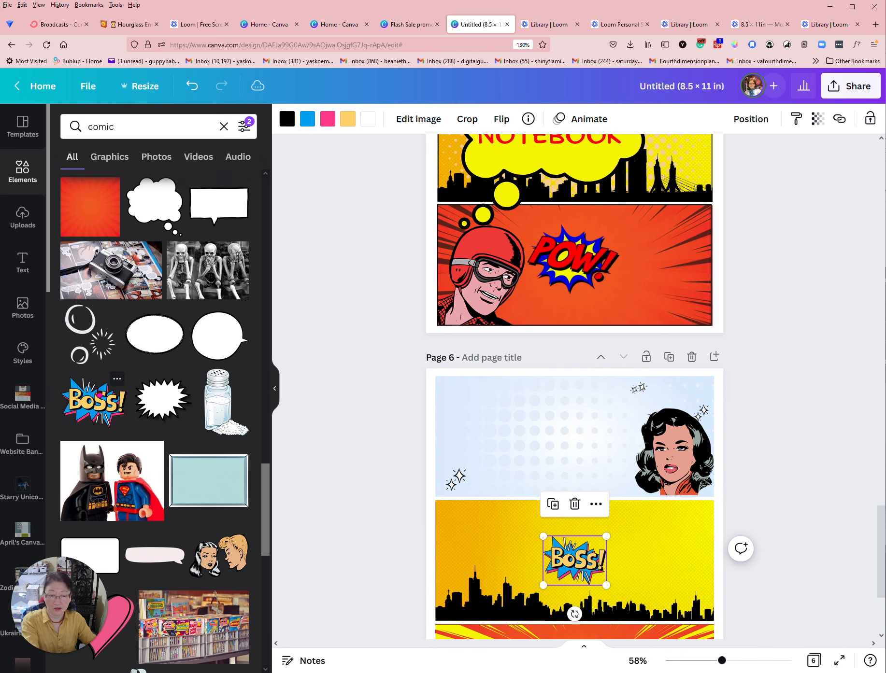
drag(574, 560, 586, 432)
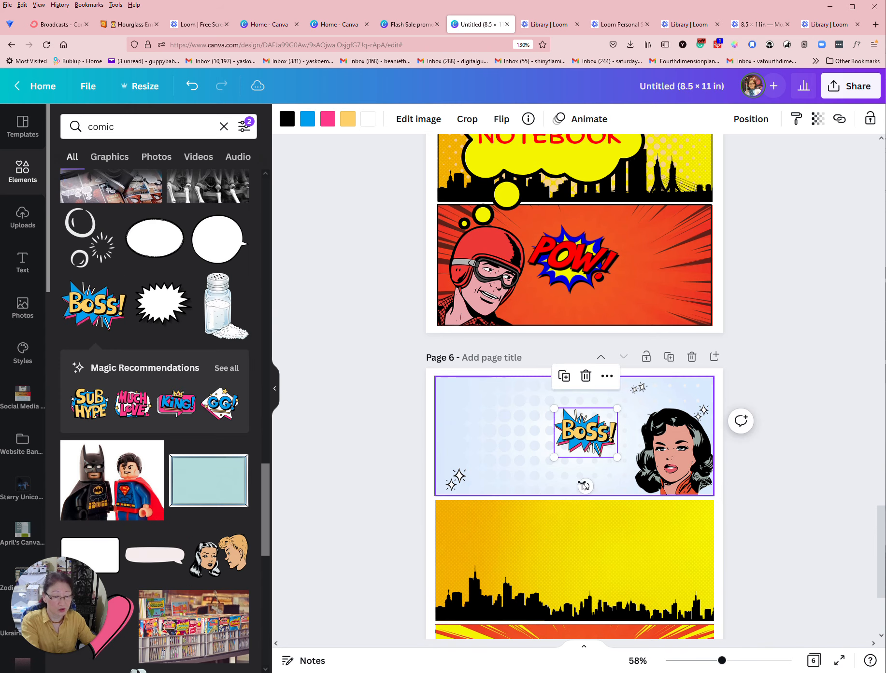
Tilt the "BOSS!" graphic counterclockwise and move it up and right, close to the woman's head in page 6's top panel.
drag(586, 486, 605, 480)
click(742, 471)
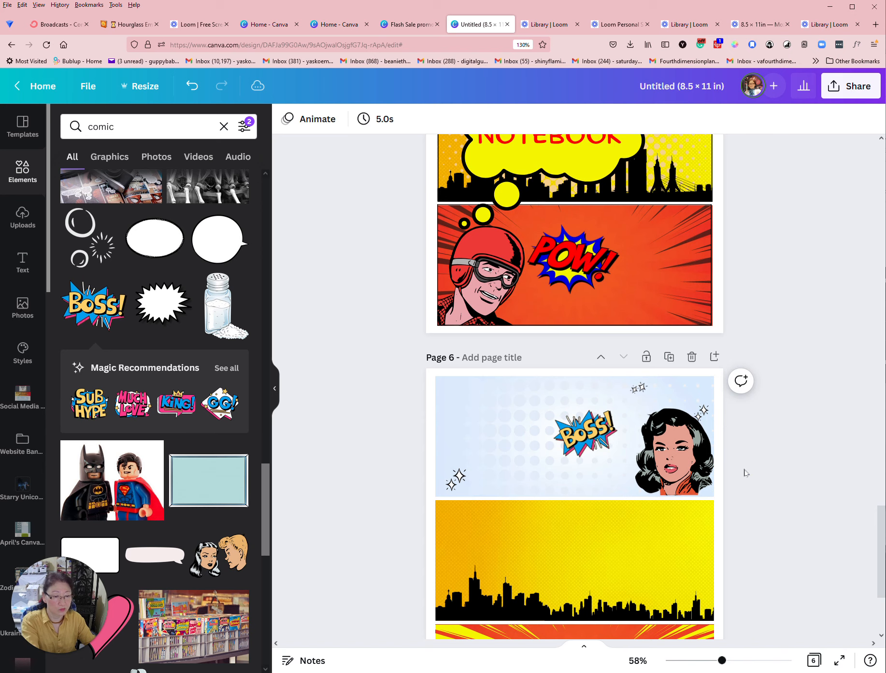
scroll(755, 459, up, 3)
scroll(753, 459, up, 1)
scroll(752, 460, down, 2)
click(598, 507)
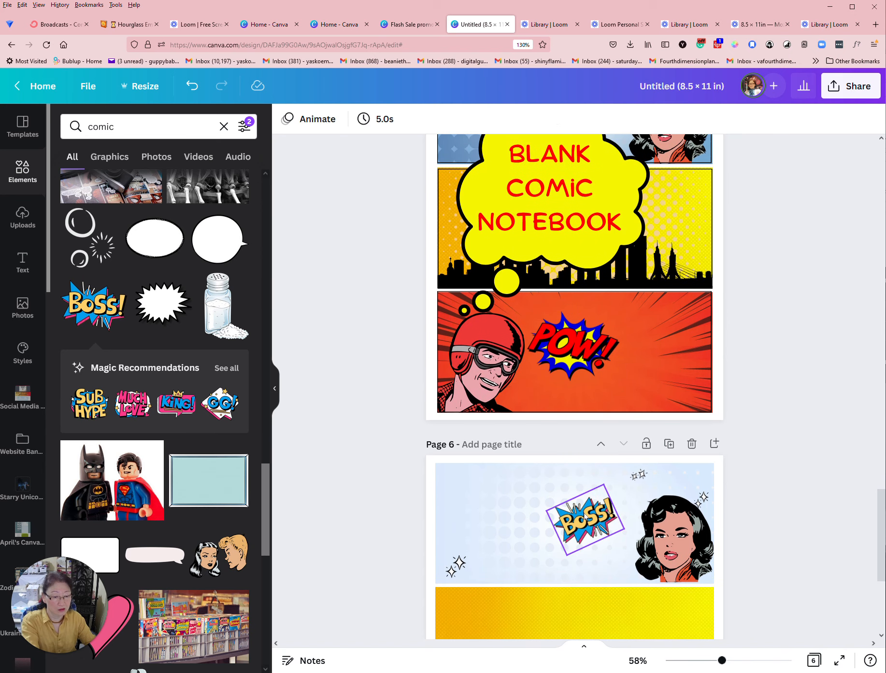
drag(604, 505, 614, 497)
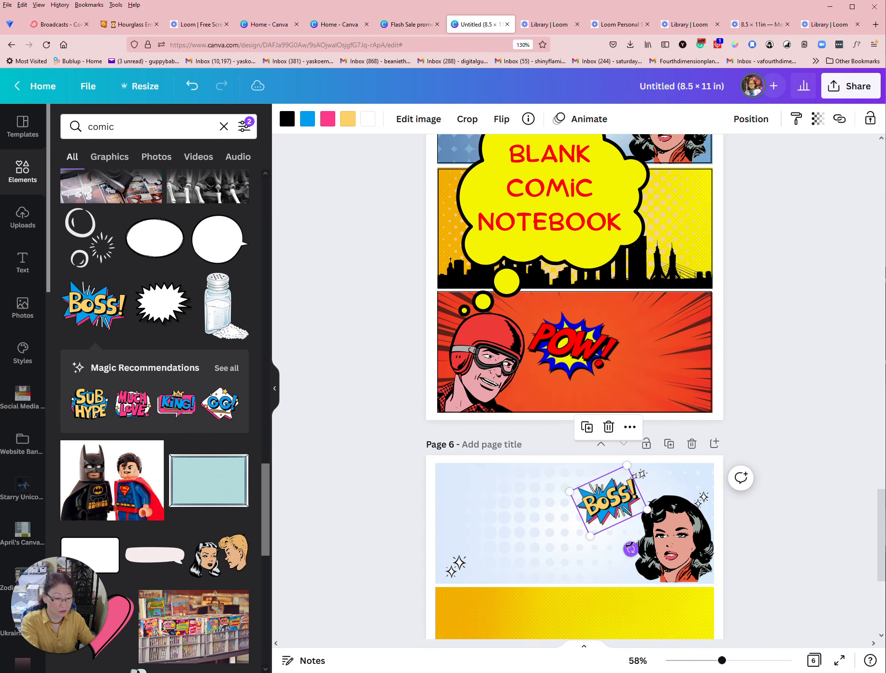
drag(627, 547, 621, 551)
Move the small sparkles from above the woman to beside her lower hair, and nudge the "BOSS!" graphic into place above her.
click(639, 476)
drag(639, 475, 524, 511)
click(598, 511)
drag(599, 508, 605, 500)
click(524, 512)
drag(524, 512, 620, 564)
click(758, 519)
scroll(757, 523, down, 5)
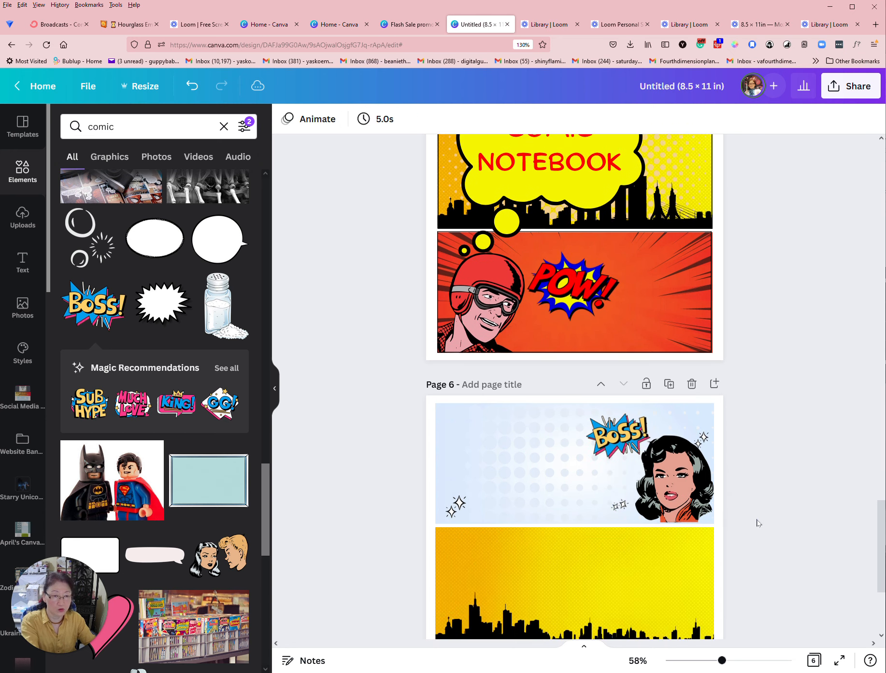
scroll(757, 524, up, 5)
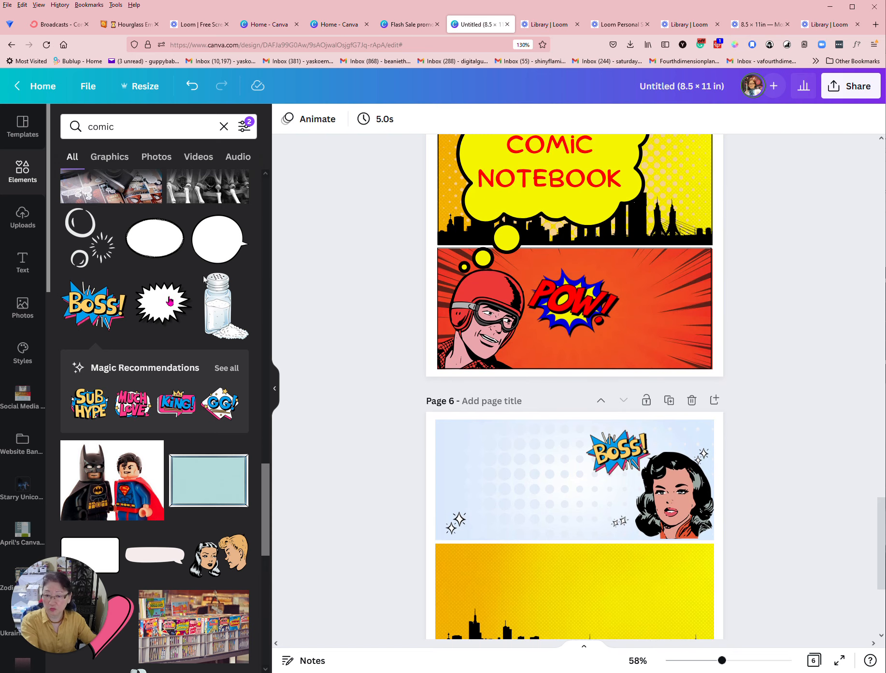
Browse further through the comic search results for more cover graphics.
scroll(162, 303, down, 10)
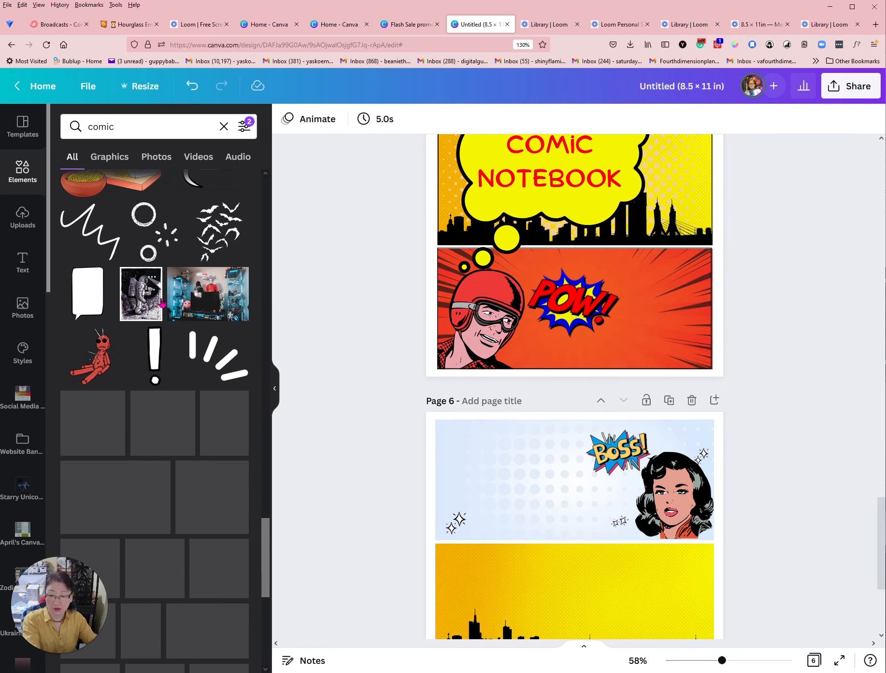
scroll(161, 303, down, 12)
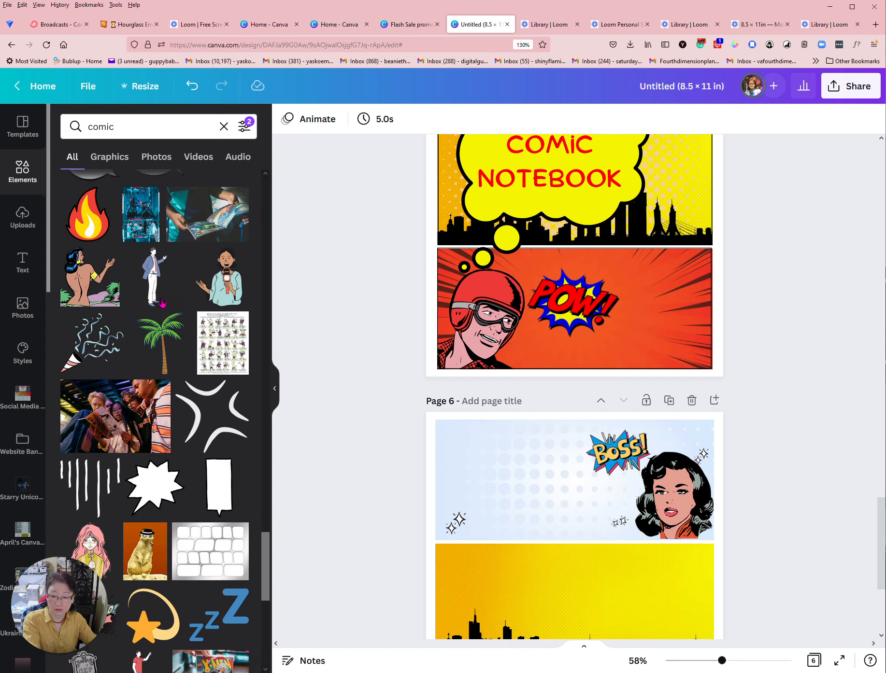
scroll(162, 303, down, 3)
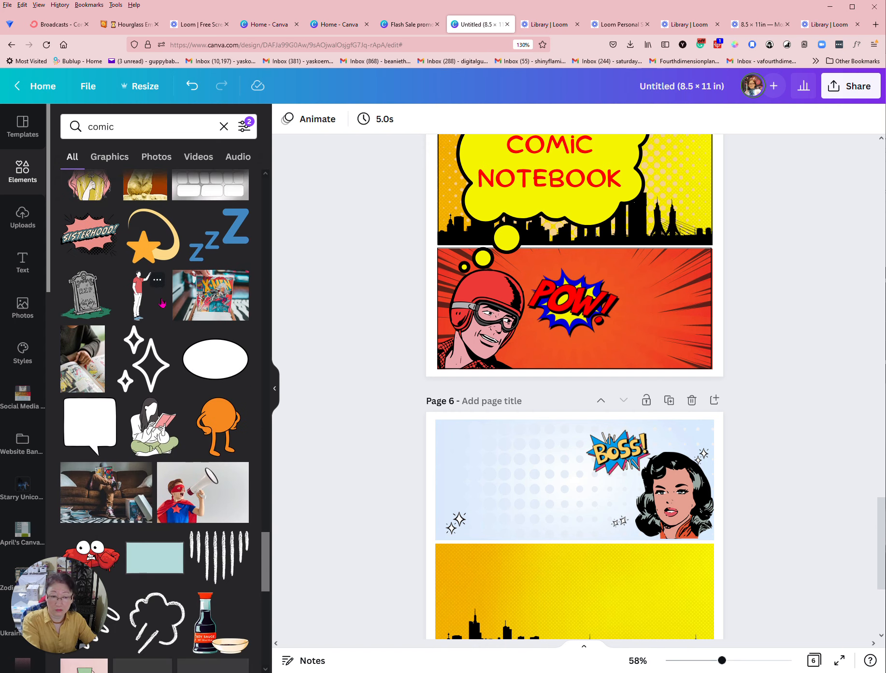
scroll(162, 303, down, 6)
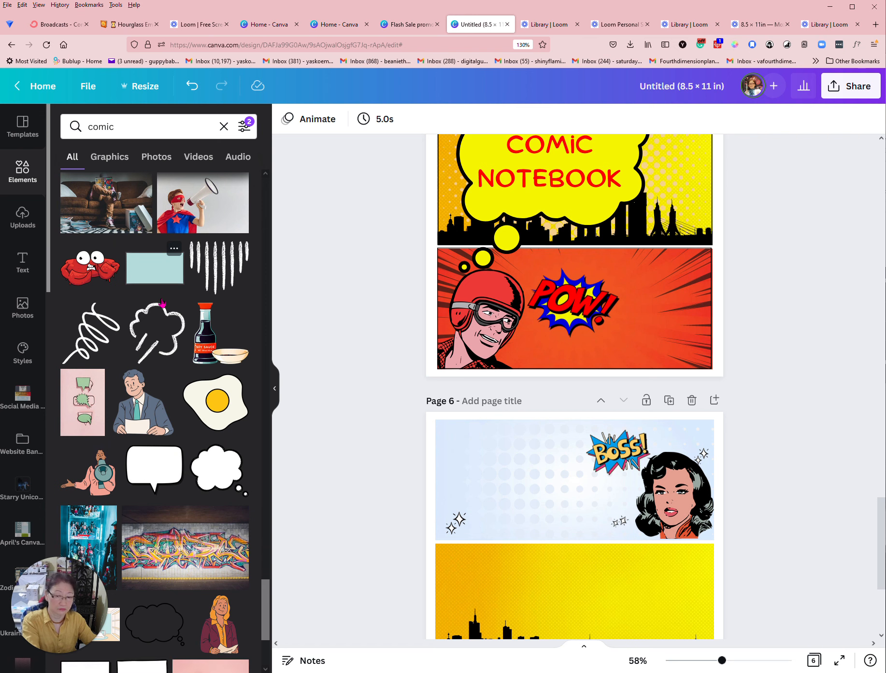
scroll(161, 302, down, 14)
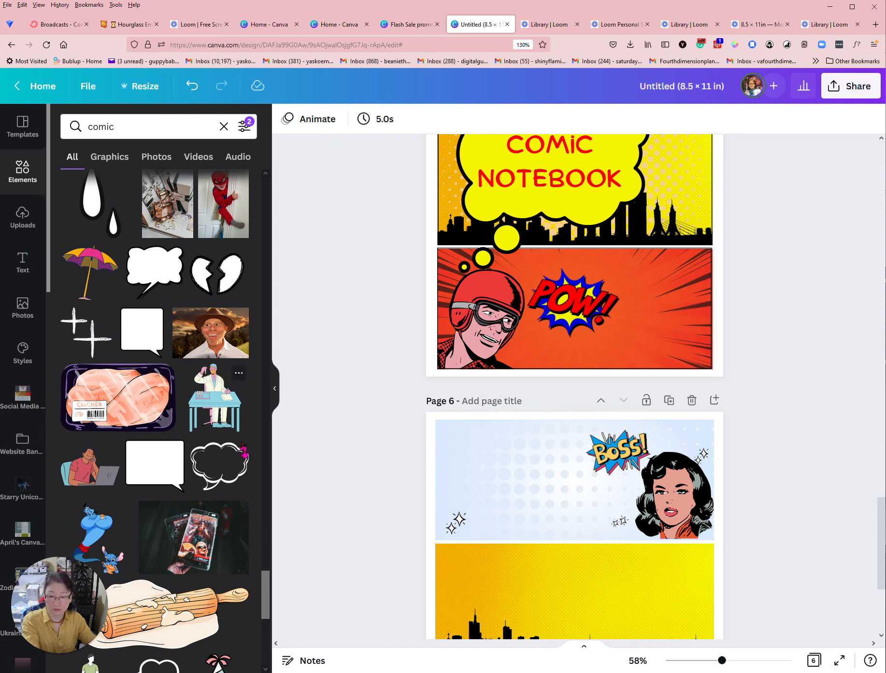
drag(265, 593, 257, 185)
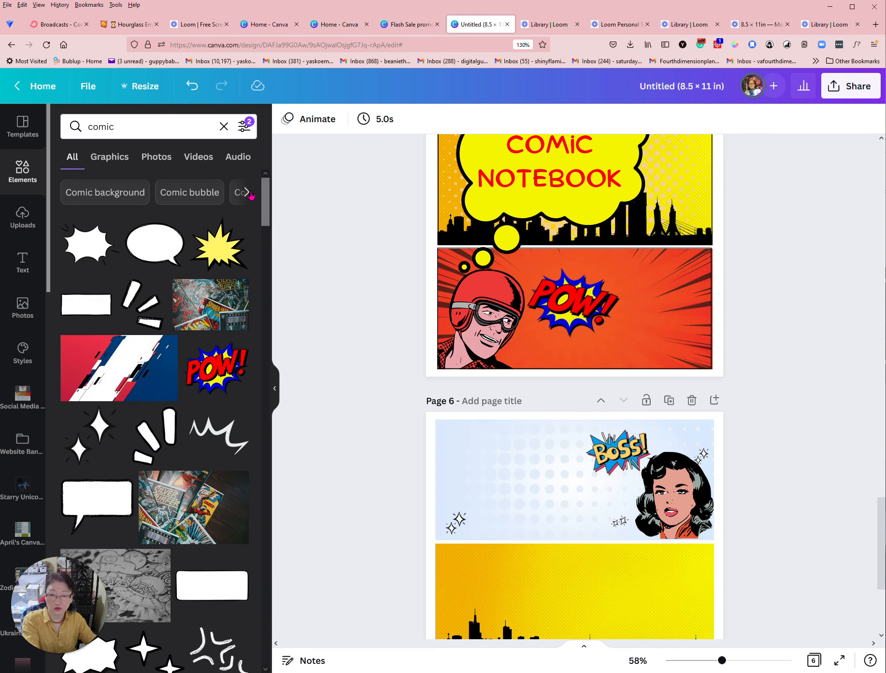
Find the white thought cloud among the recently used elements and place it over page 6's top and middle panels.
click(224, 127)
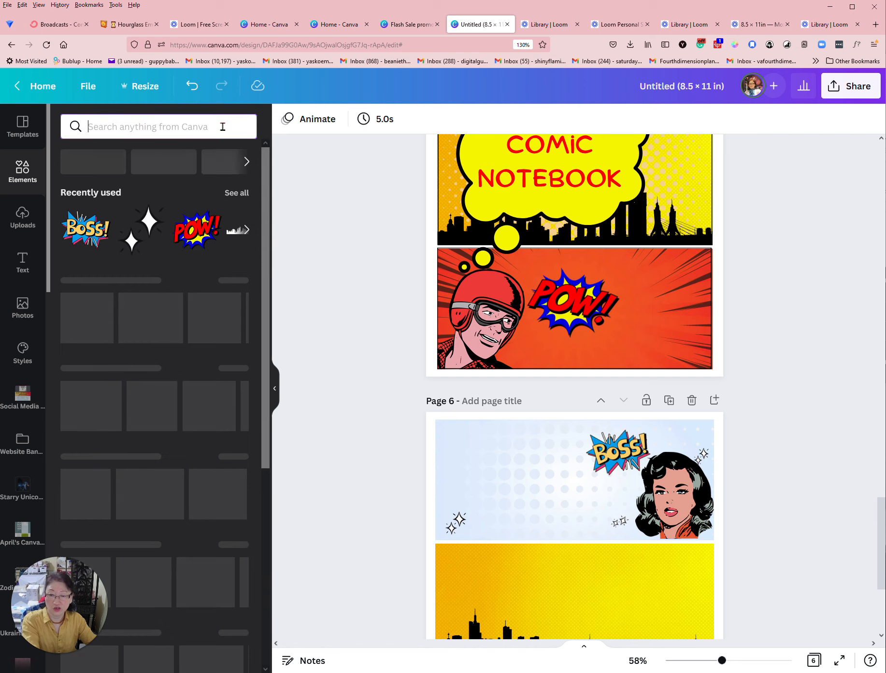
click(251, 235)
click(250, 236)
click(250, 235)
click(237, 192)
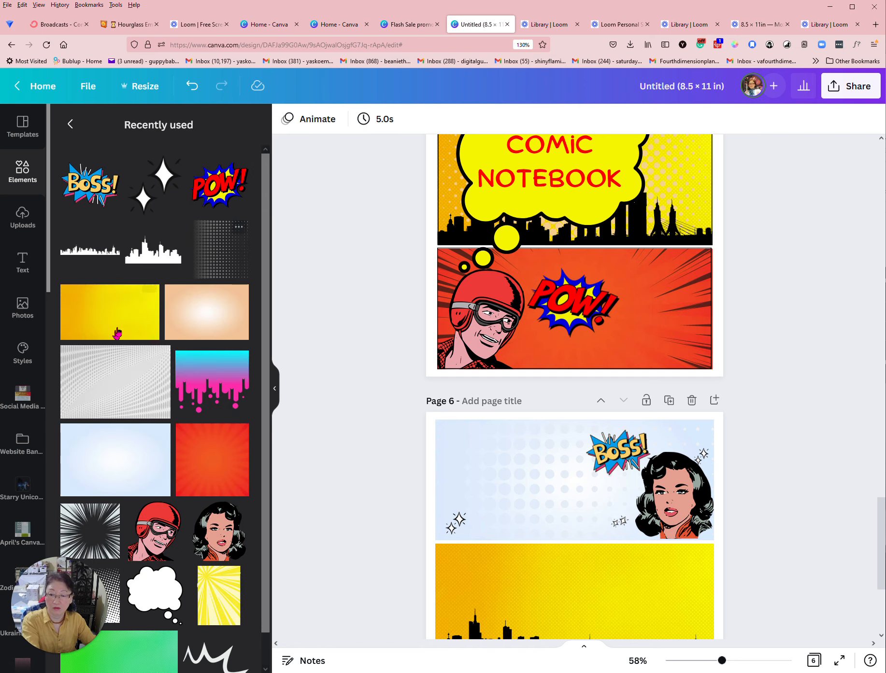
scroll(111, 338, down, 2)
click(145, 572)
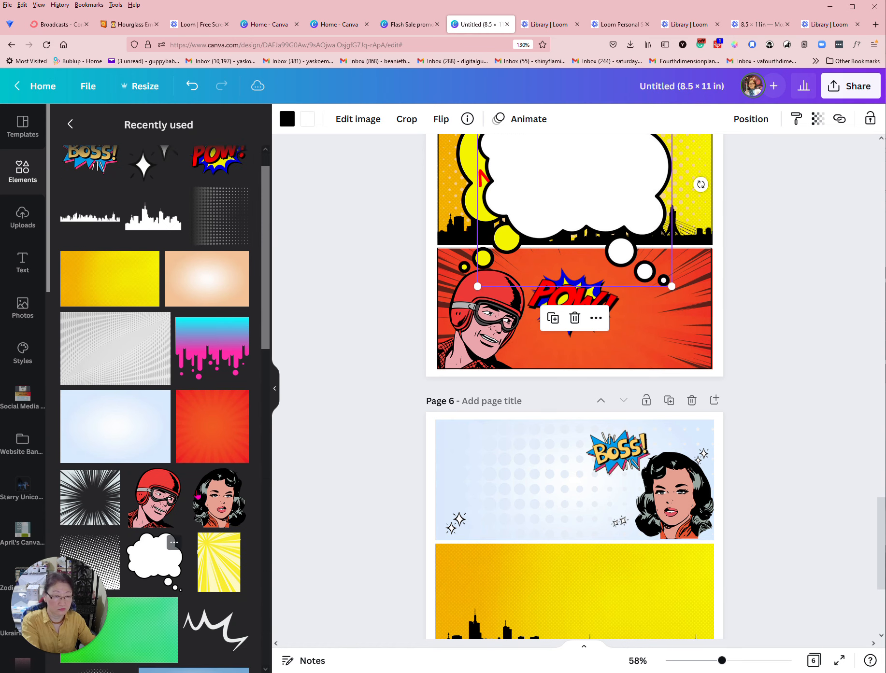
drag(560, 195, 548, 555)
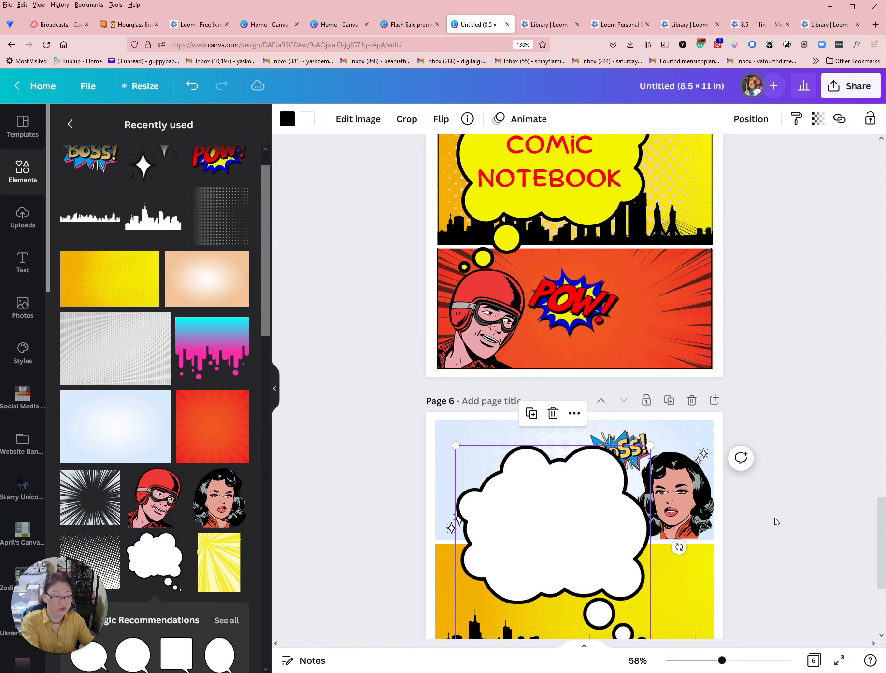
Flip the thought cloud horizontally, shift it down and tilt it counterclockwise so its bubbles trail toward the helmeted man.
click(775, 521)
scroll(775, 522, down, 3)
click(604, 411)
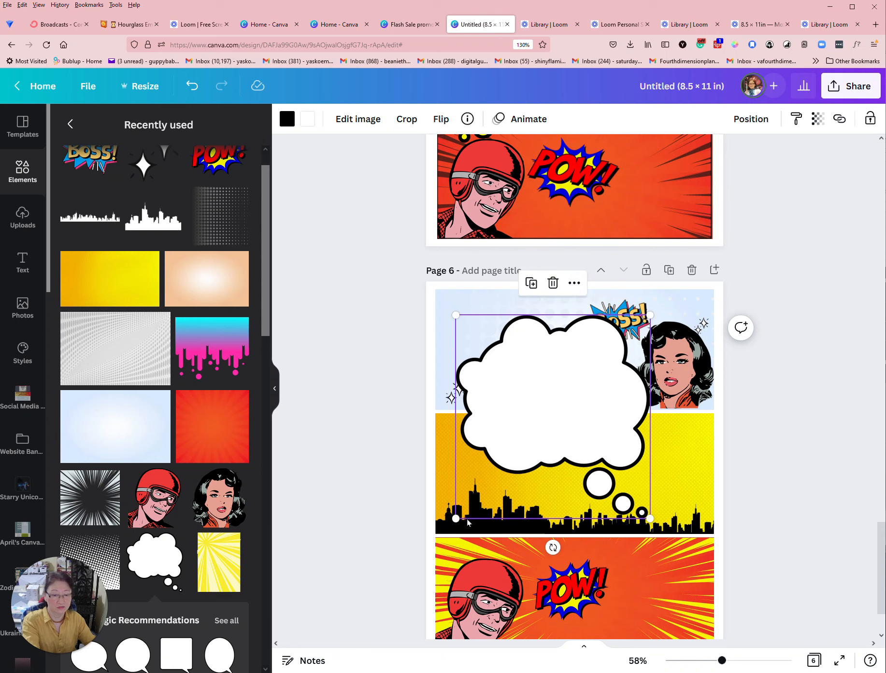
click(751, 120)
click(441, 119)
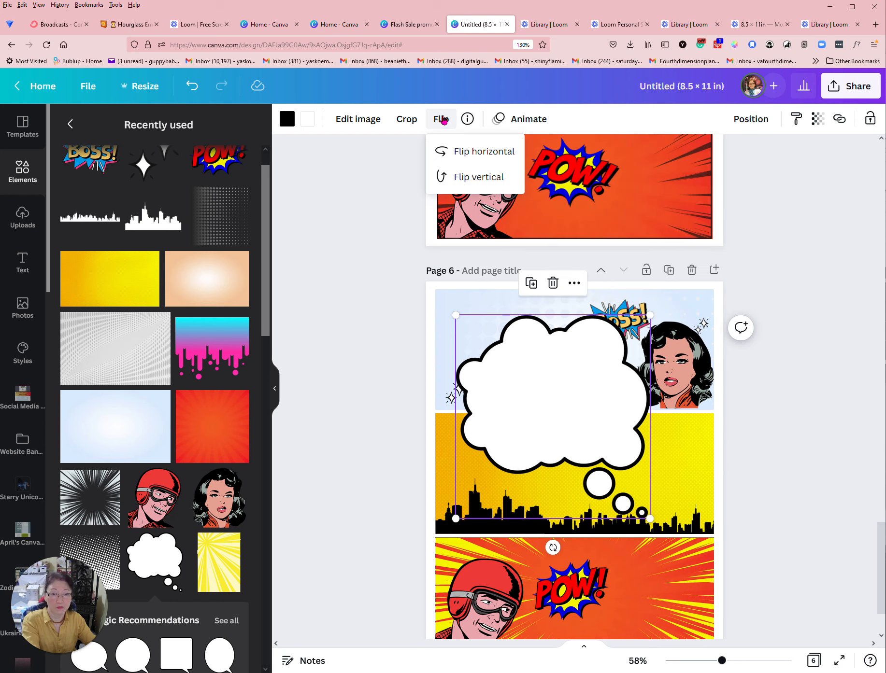
click(462, 156)
drag(552, 358, 589, 396)
drag(592, 587, 618, 585)
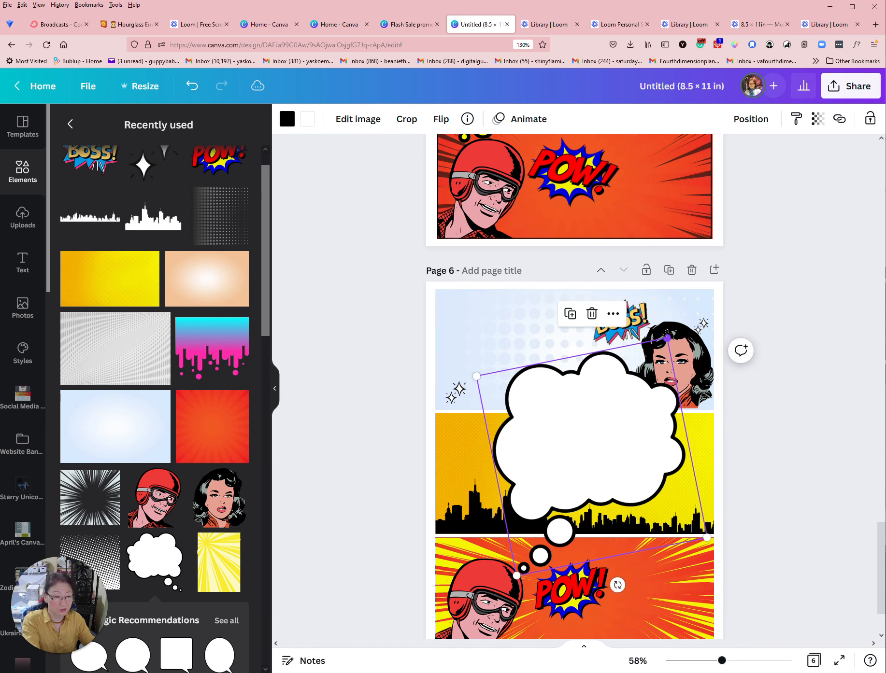
Resize and reposition the thought cloud so it clears the "BOSS!" graphic and its smallest bubble sits just above the man's helmet.
drag(666, 337, 650, 366)
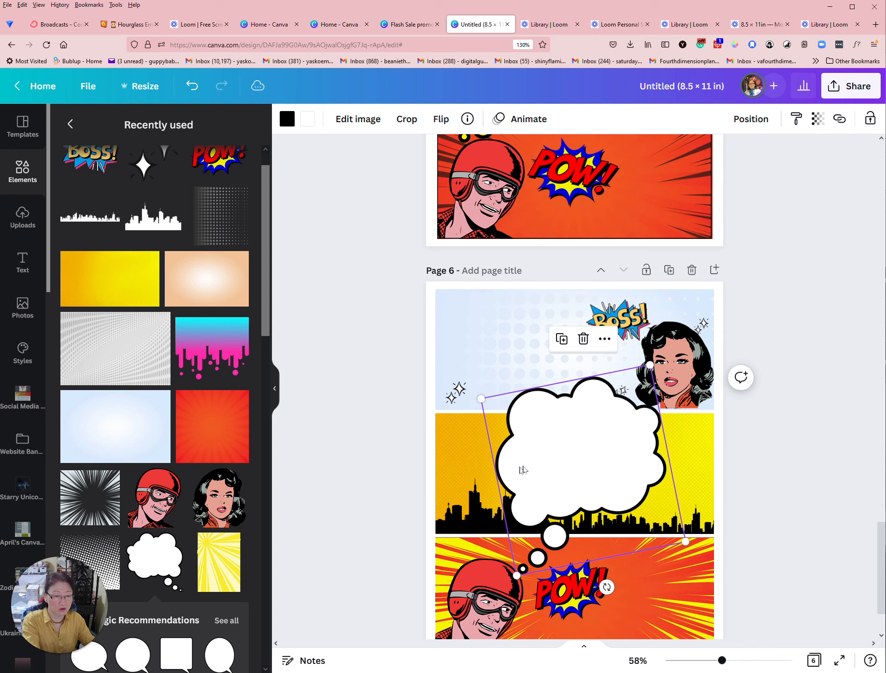
drag(555, 471, 534, 460)
drag(666, 532, 682, 542)
mouse_move(589, 470)
mouse_down()
mouse_move(587, 462)
mouse_move(594, 469)
mouse_up()
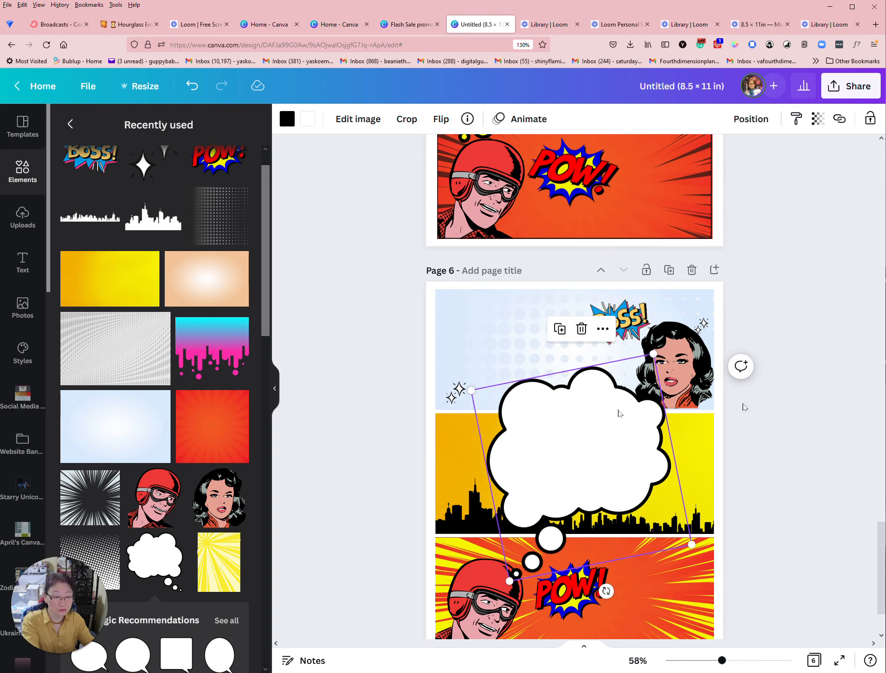
drag(554, 435, 533, 394)
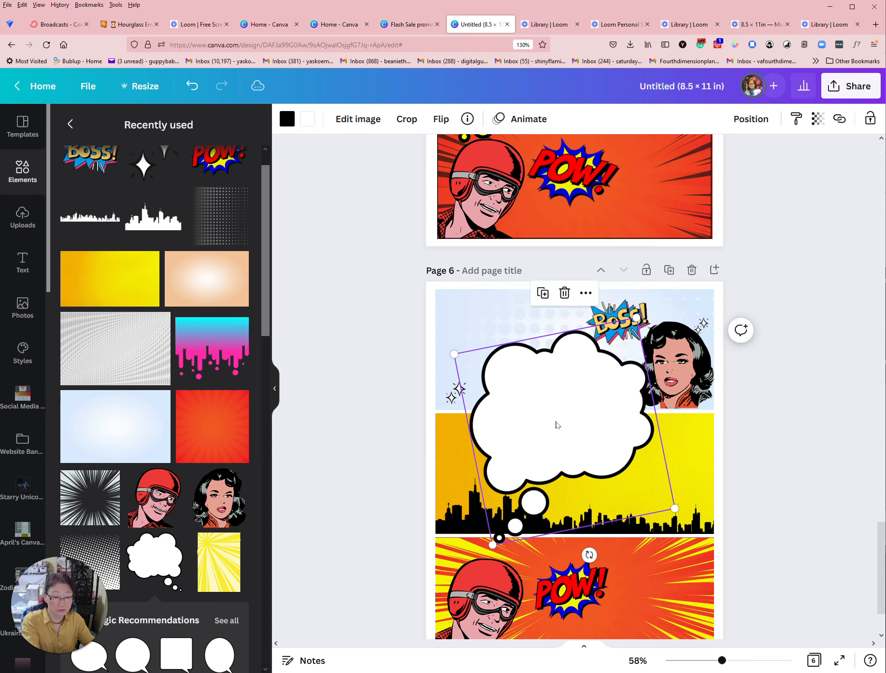
click(742, 502)
click(583, 411)
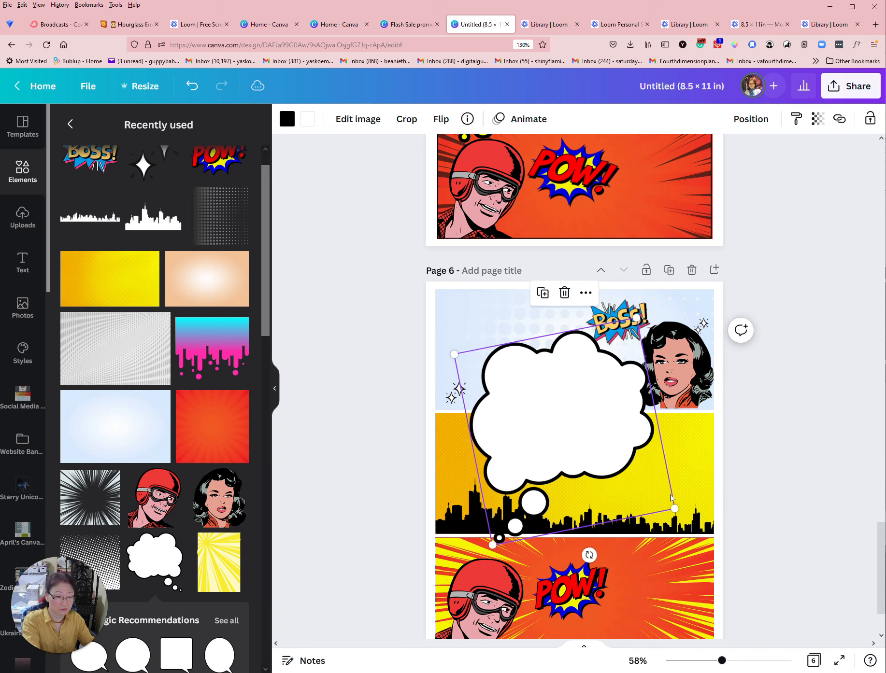
drag(674, 510, 681, 516)
drag(565, 416, 555, 404)
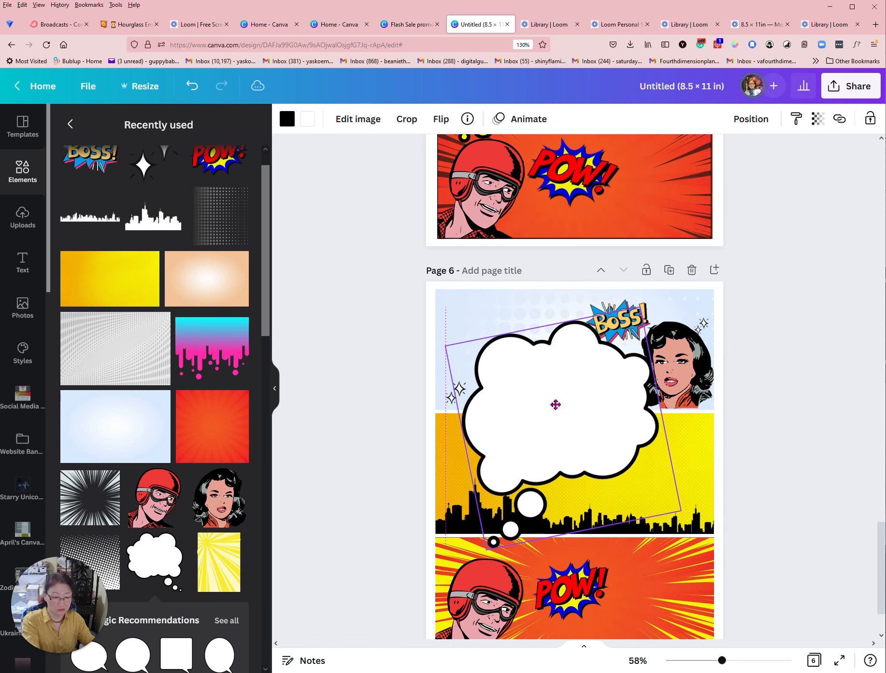
click(782, 434)
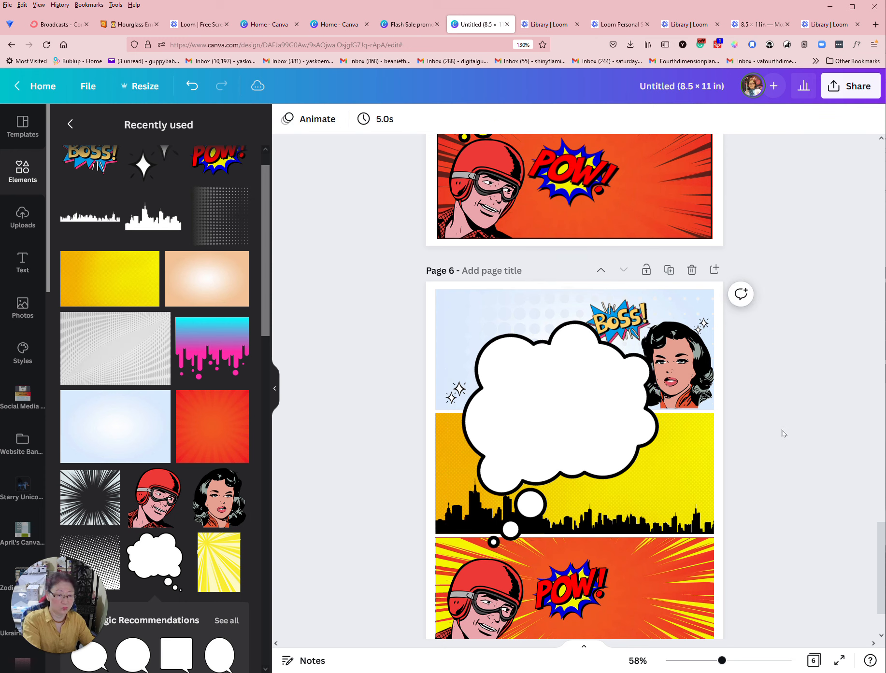
Change the thought cloud's white fill to the first solid yellow of the photo colors.
click(552, 358)
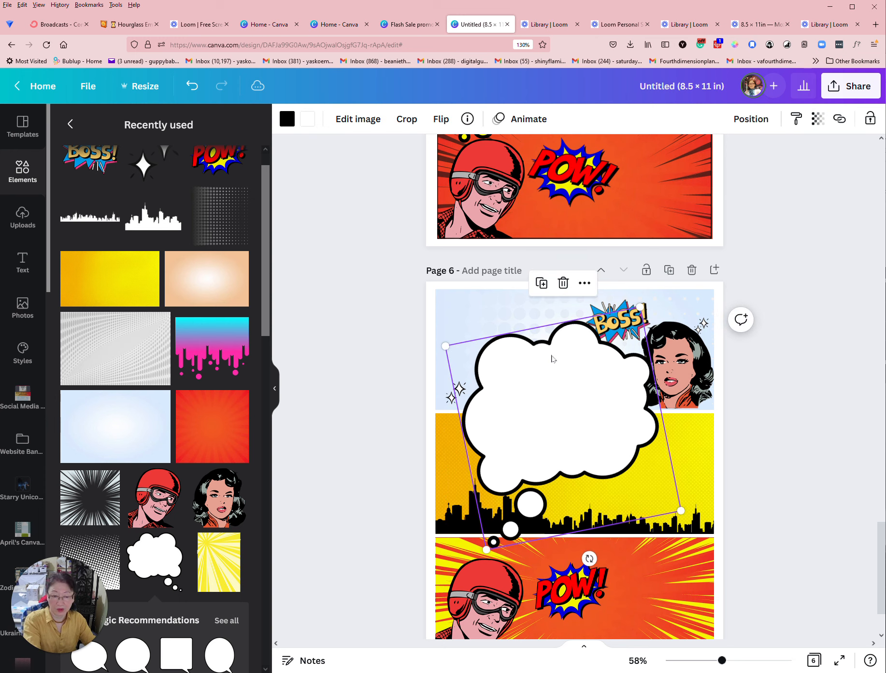
click(307, 119)
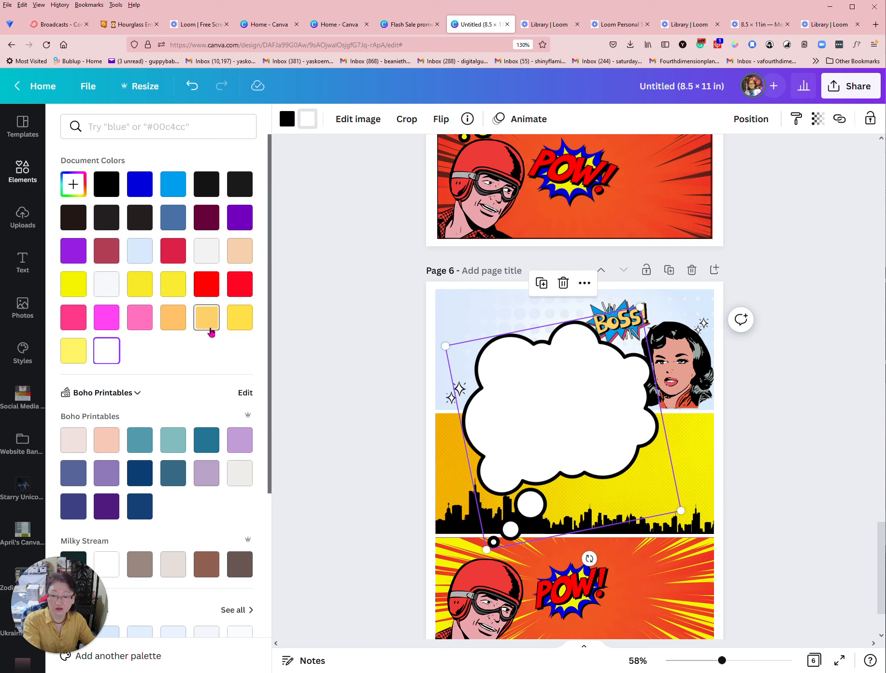
scroll(211, 331, down, 5)
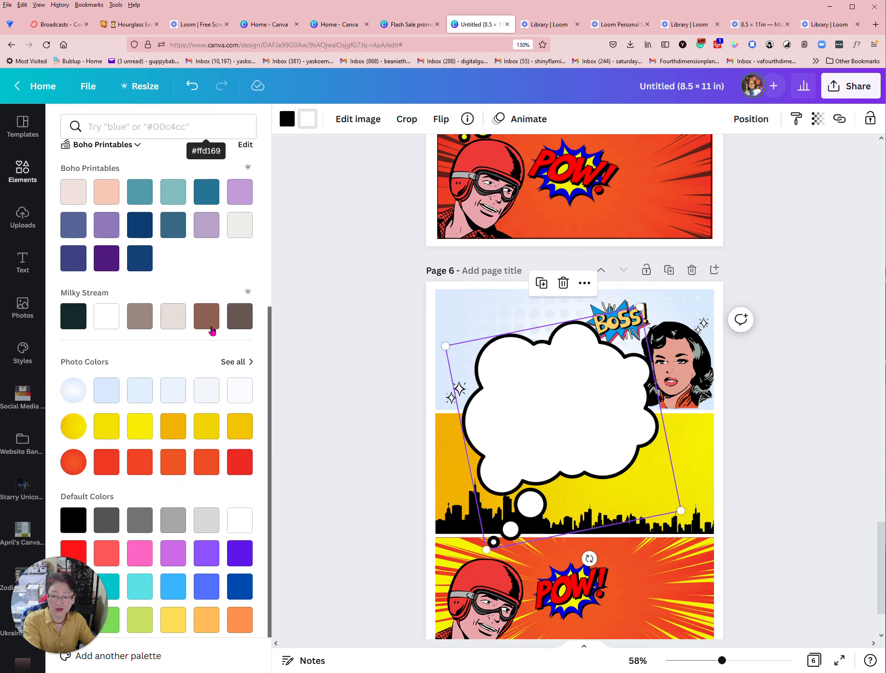
click(107, 424)
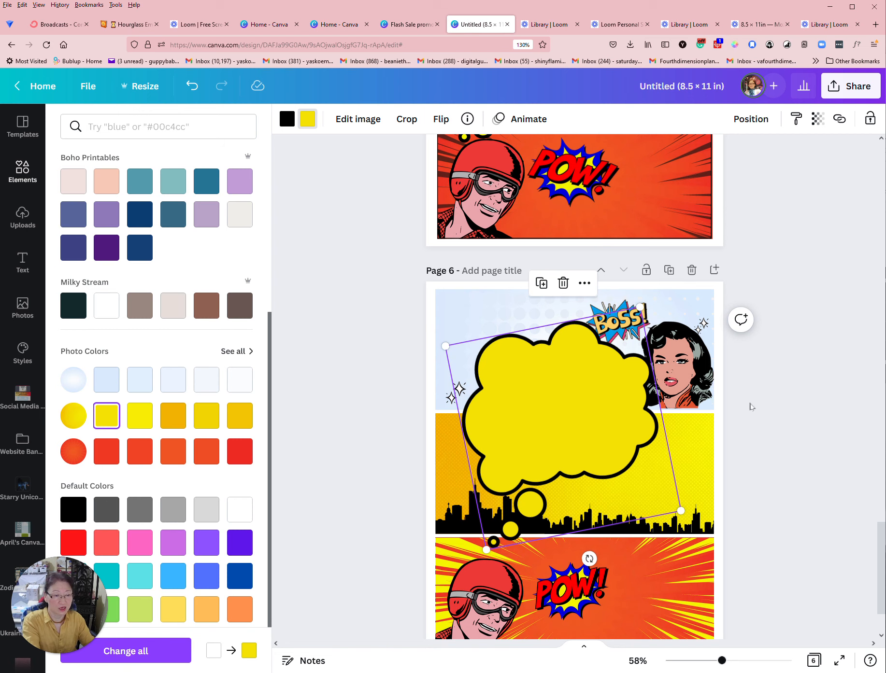
click(614, 354)
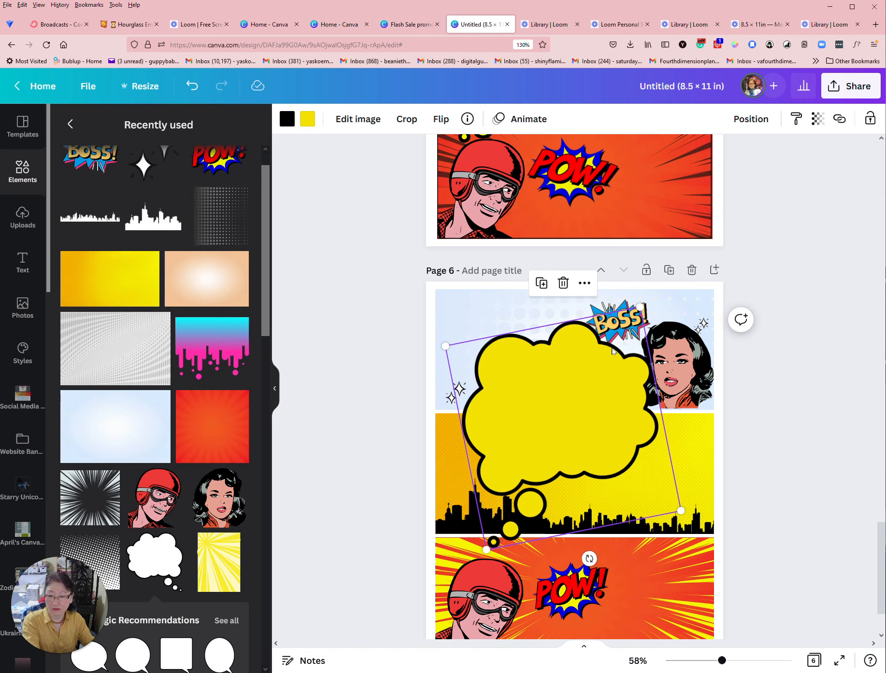
click(791, 438)
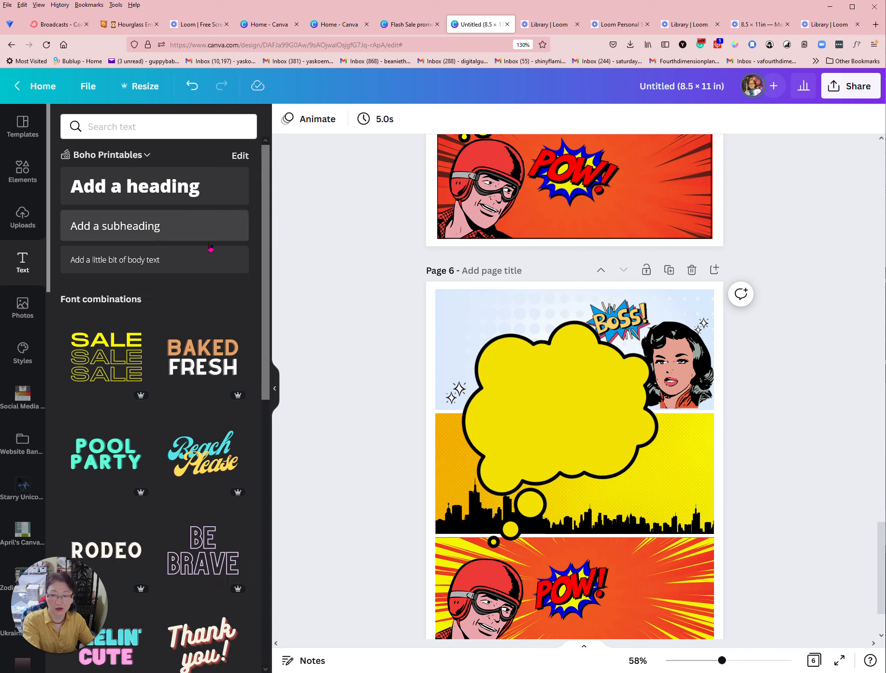
Add a heading reading "Blank Comic Notebook", one word per line, and place it inside page 6's yellow thought cloud.
click(149, 195)
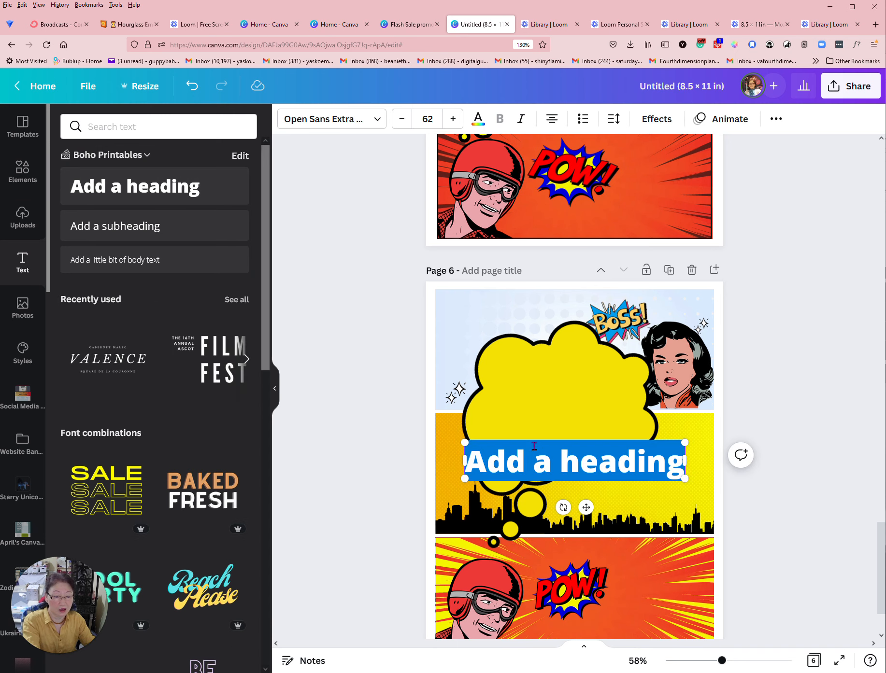
drag(586, 507, 586, 456)
drag(475, 412, 678, 420)
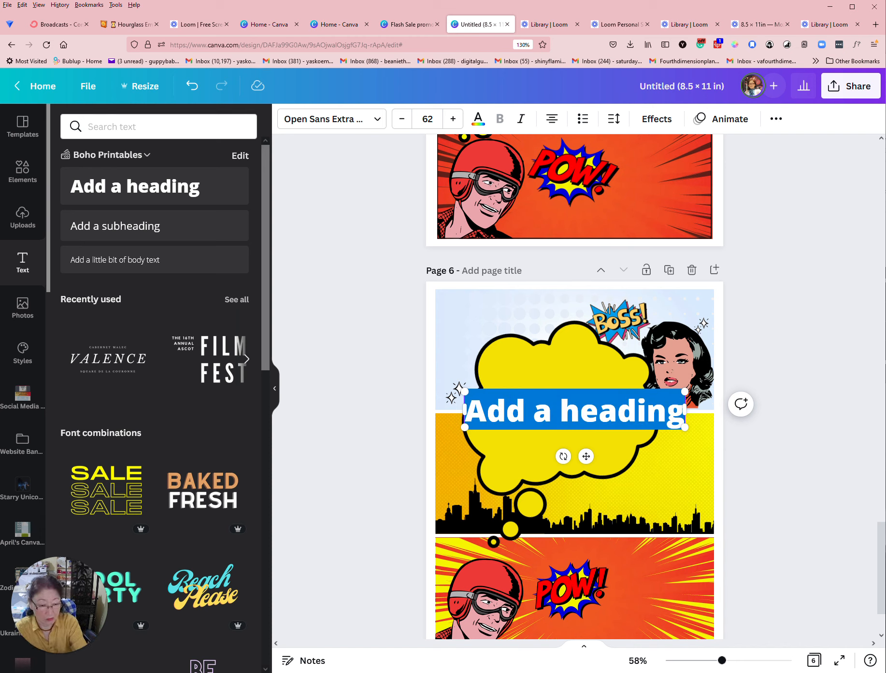
text(Comic)
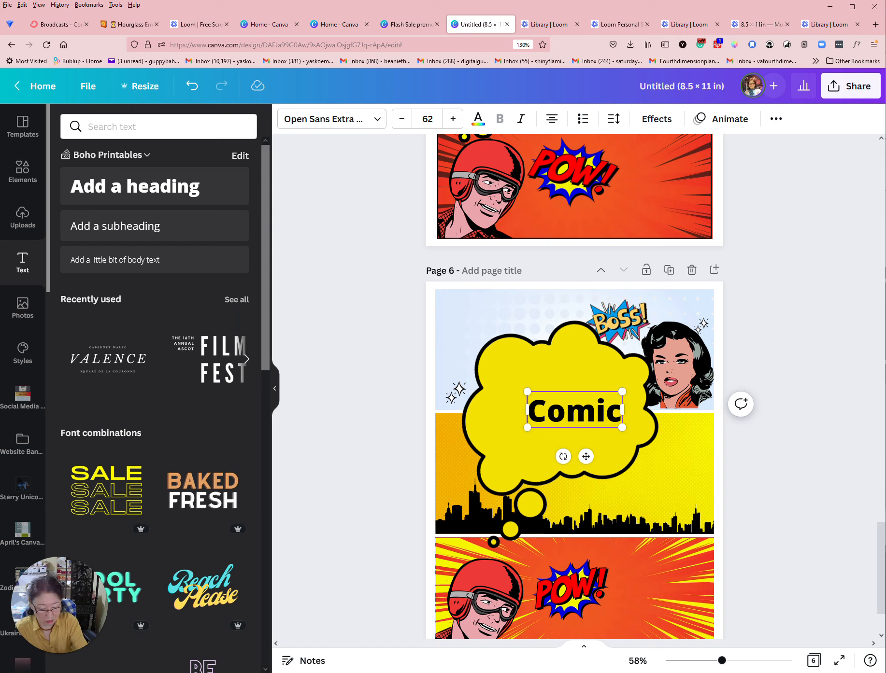
text(Blank)
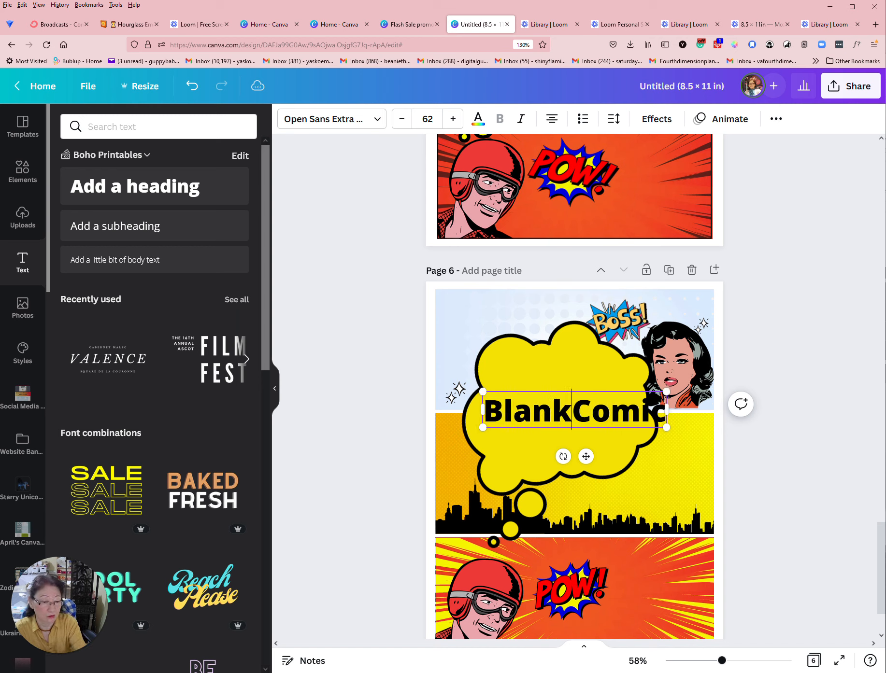
key(Return)
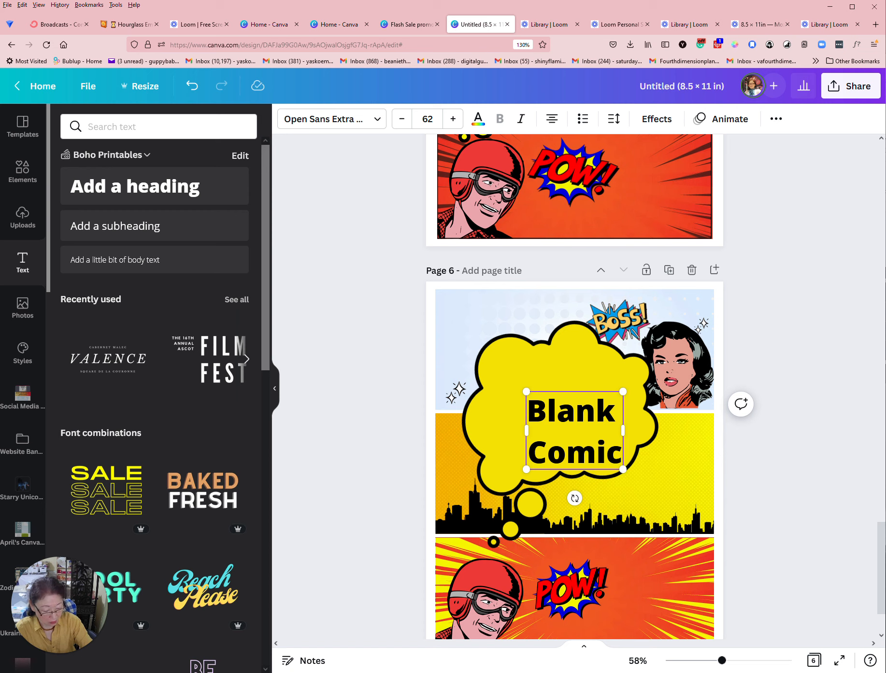
text(Not)
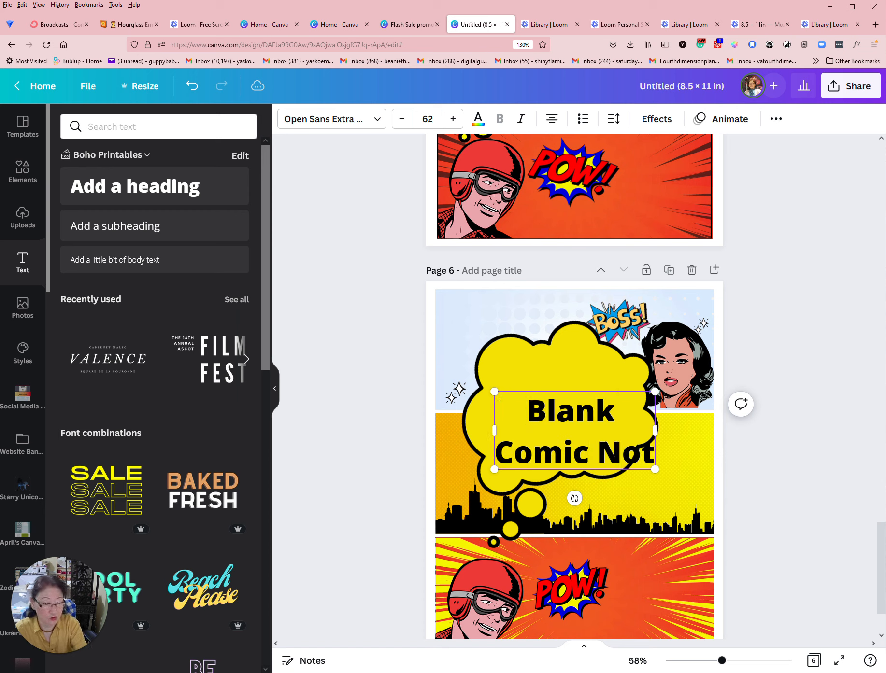
text(ebook)
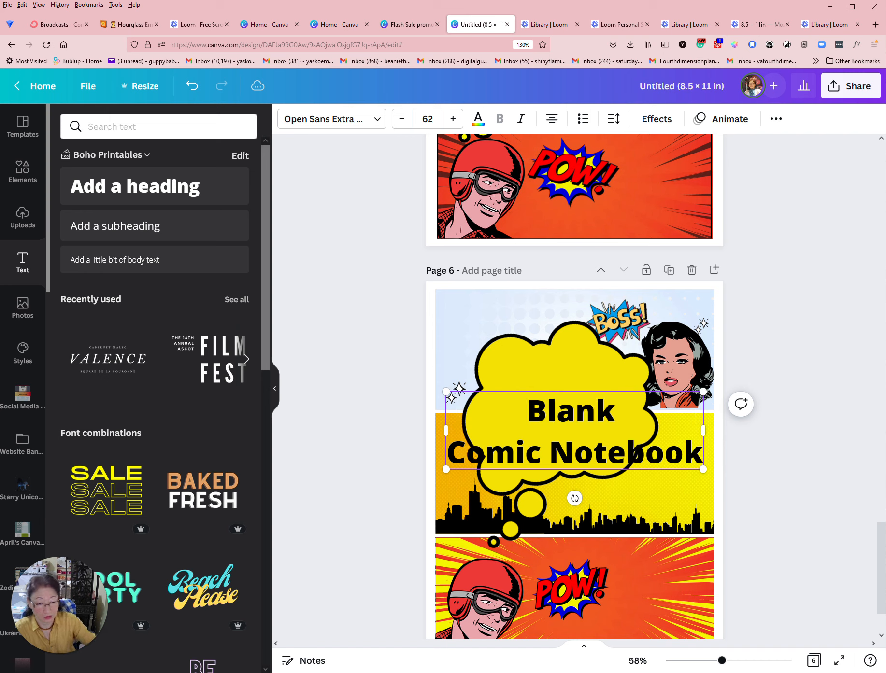
click(542, 452)
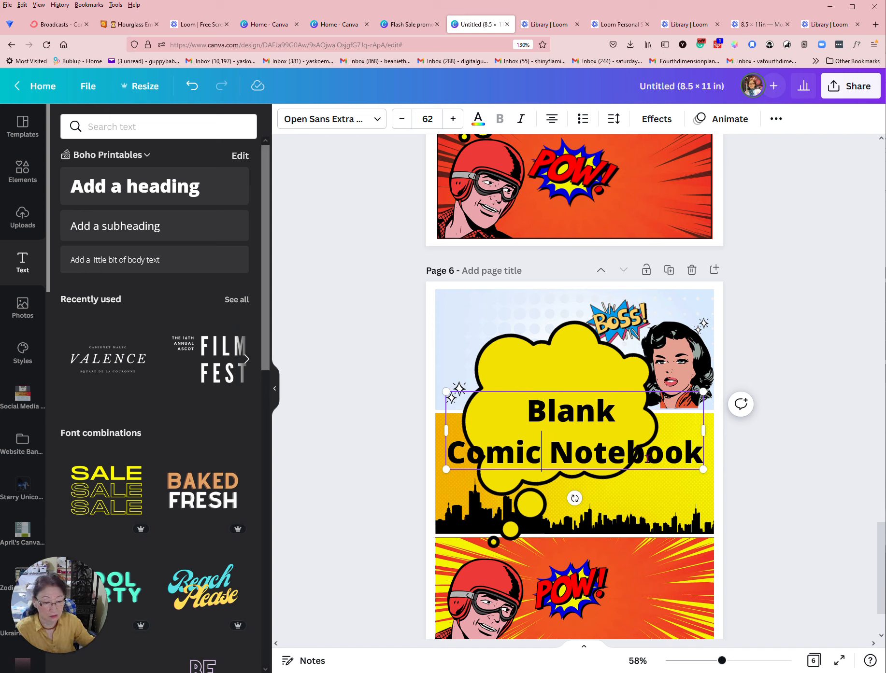
key(Return)
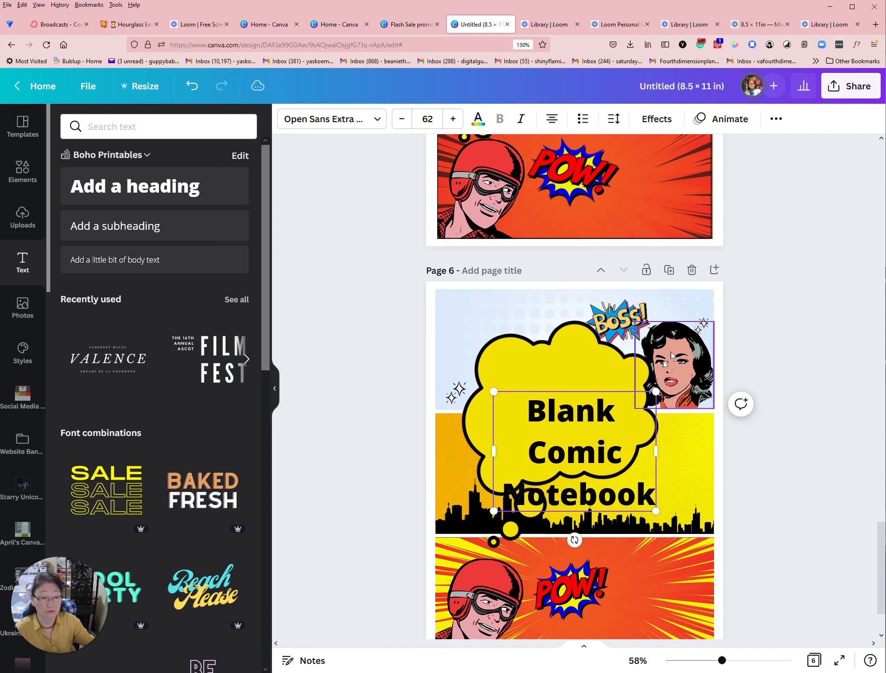
drag(610, 391, 588, 344)
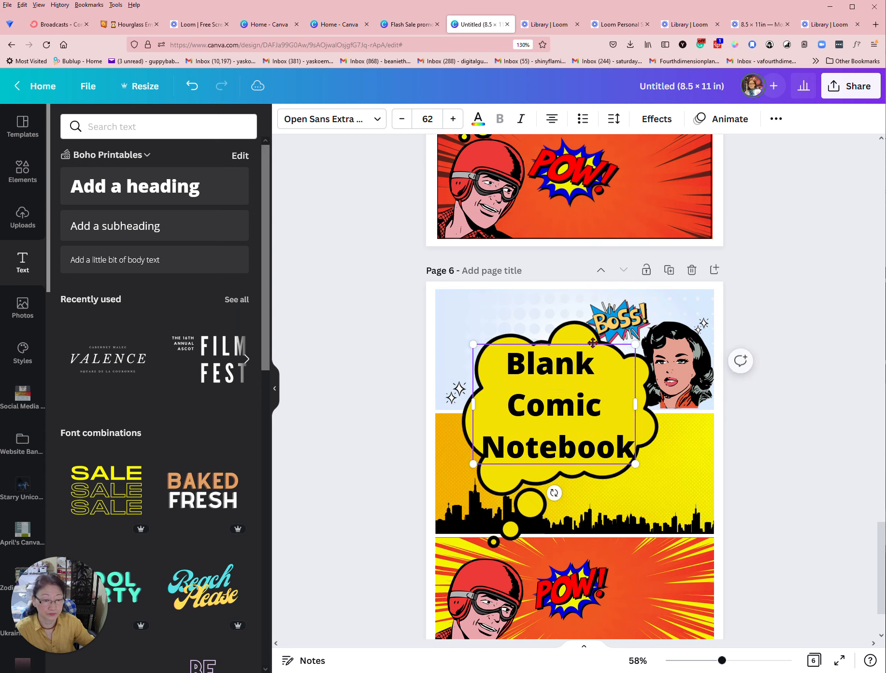
Change the font of all three lines of the thought cloud's title to Comica.
click(376, 119)
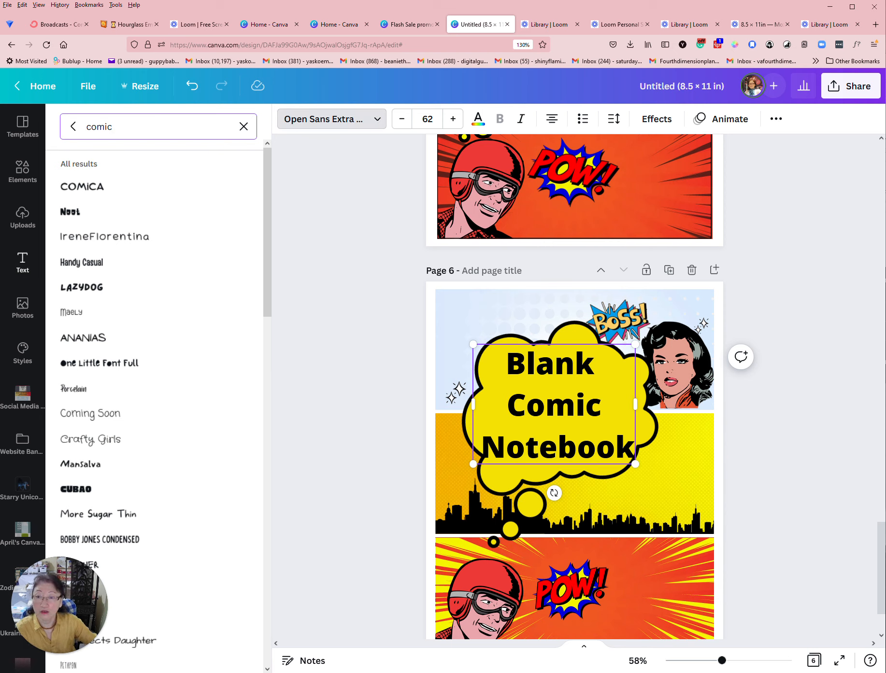
click(114, 194)
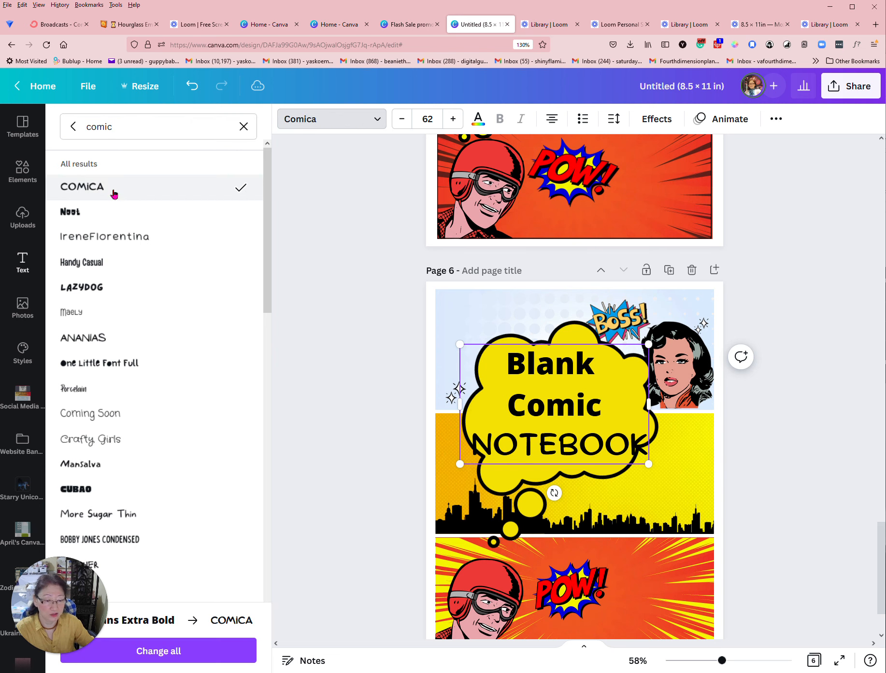
click(521, 346)
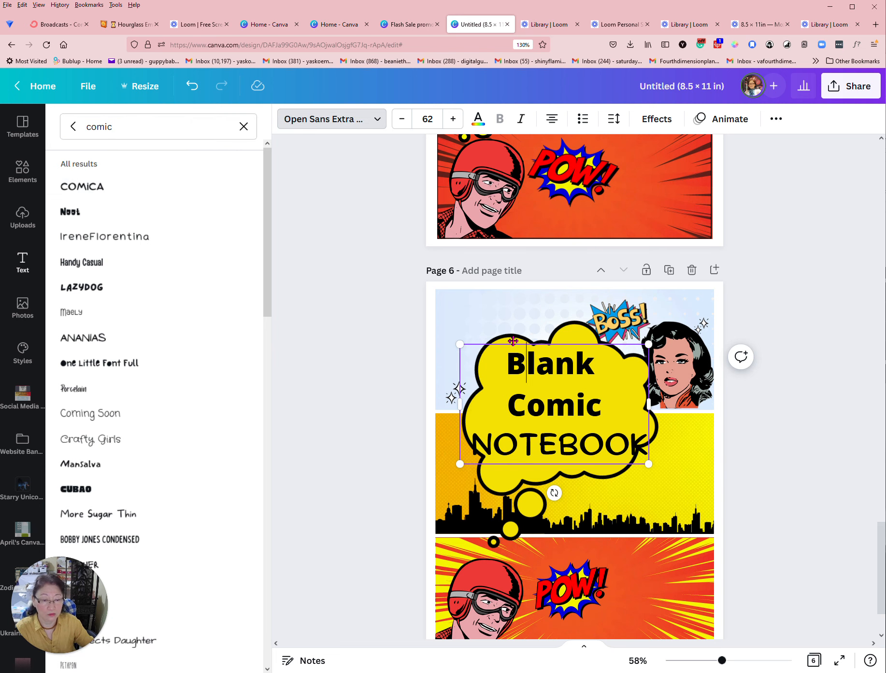
click(513, 342)
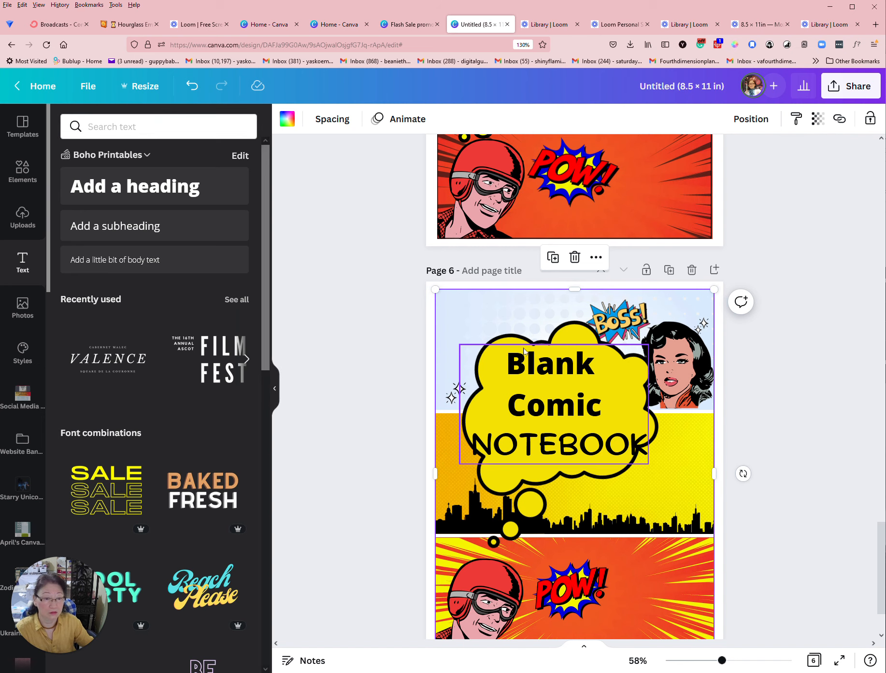
click(511, 360)
click(509, 362)
drag(509, 362, 620, 481)
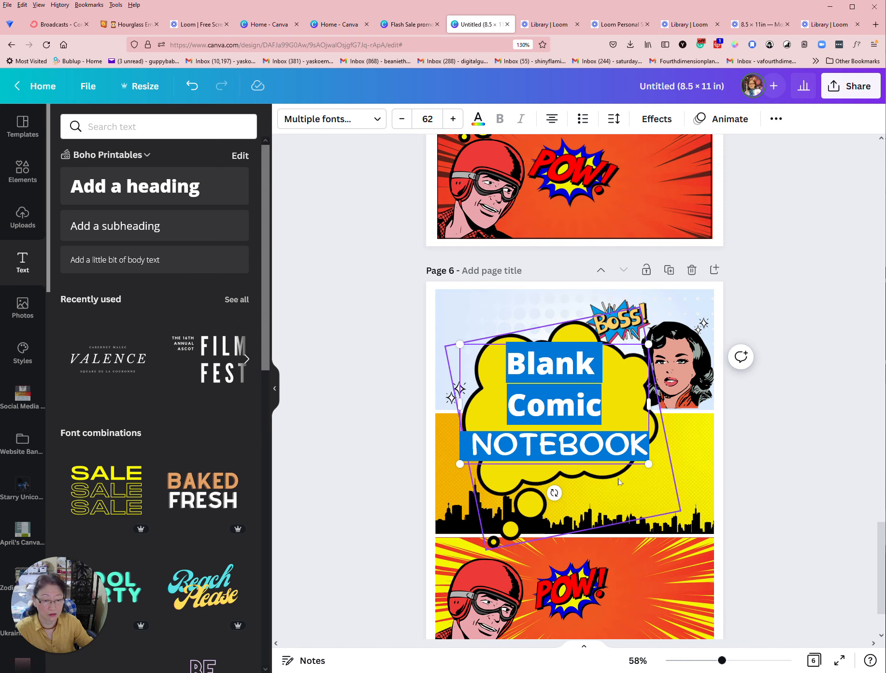
click(328, 121)
click(141, 186)
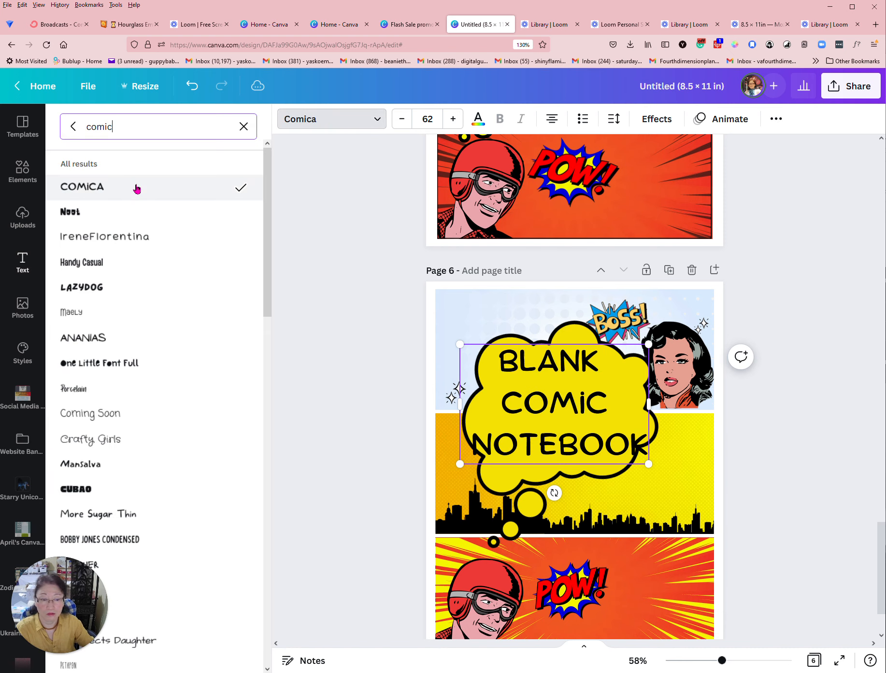
Shrink the title to font size 51.4 so it fits within the thought cloud, and color it white.
drag(649, 344, 615, 359)
click(477, 120)
click(139, 357)
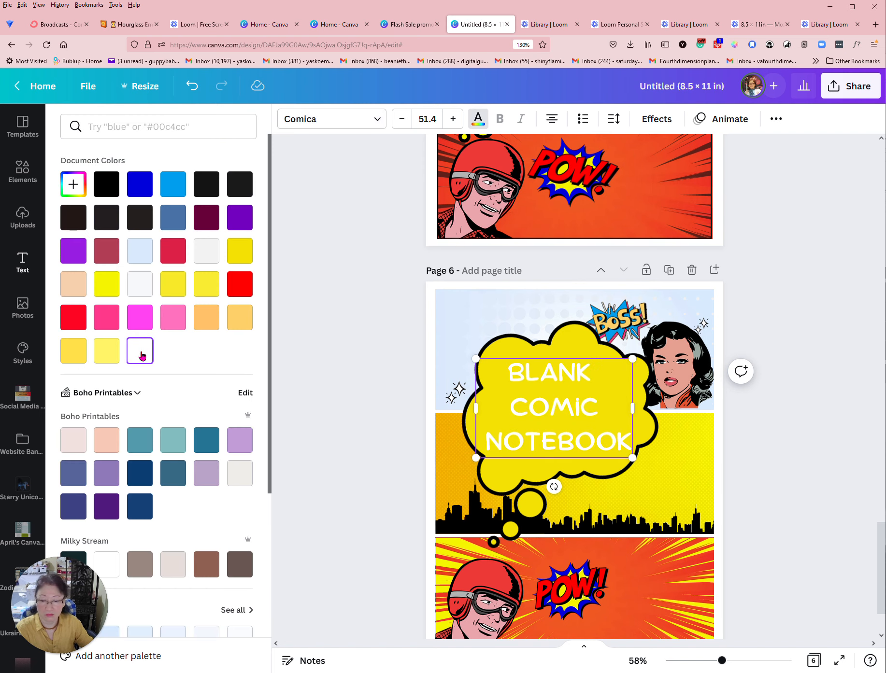
click(767, 295)
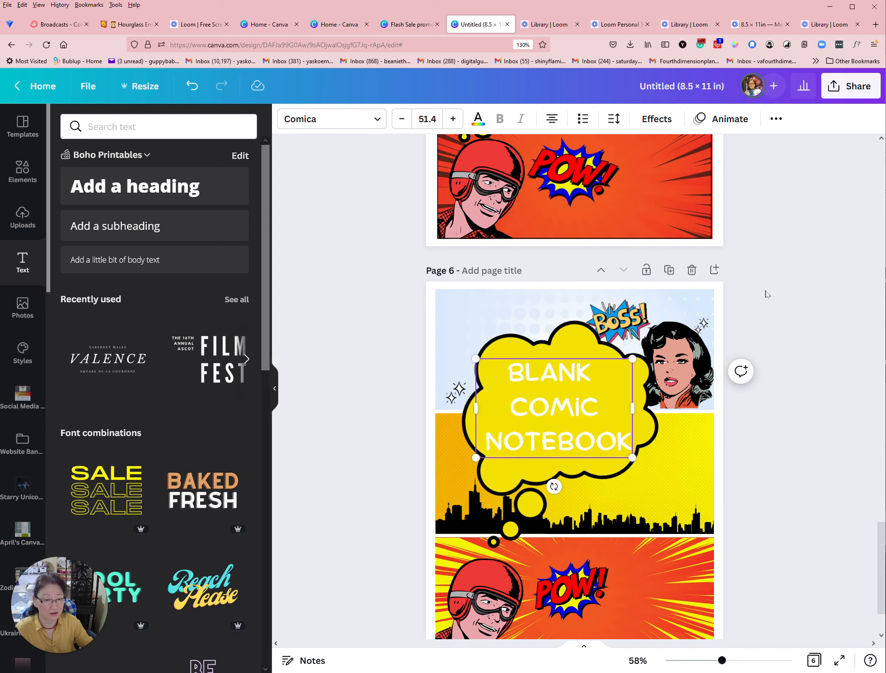
scroll(767, 295, up, 3)
scroll(767, 295, down, 3)
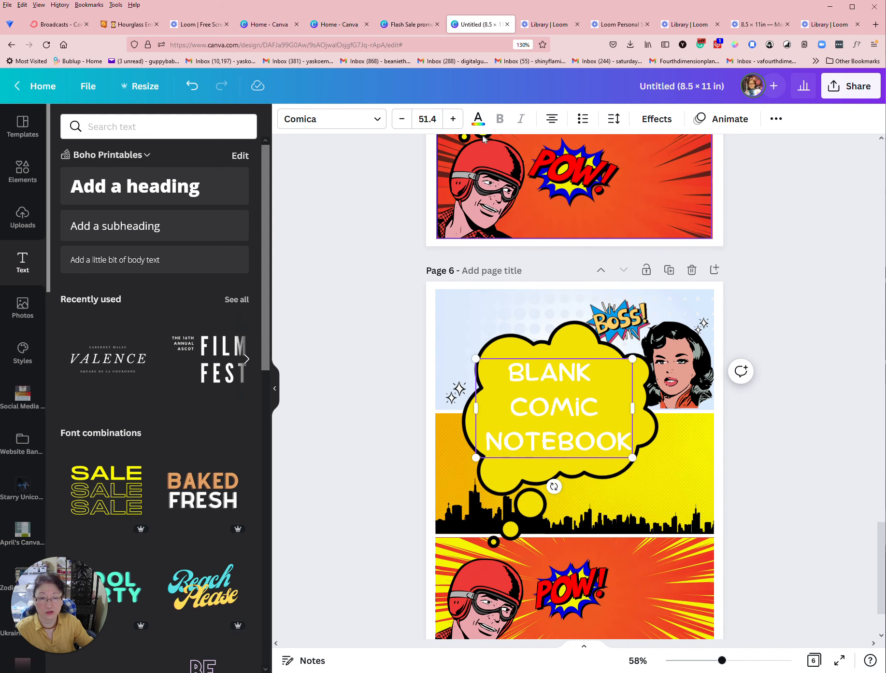
Color the title bright red from the document colors and nudge it slightly up within the thought cloud.
click(479, 119)
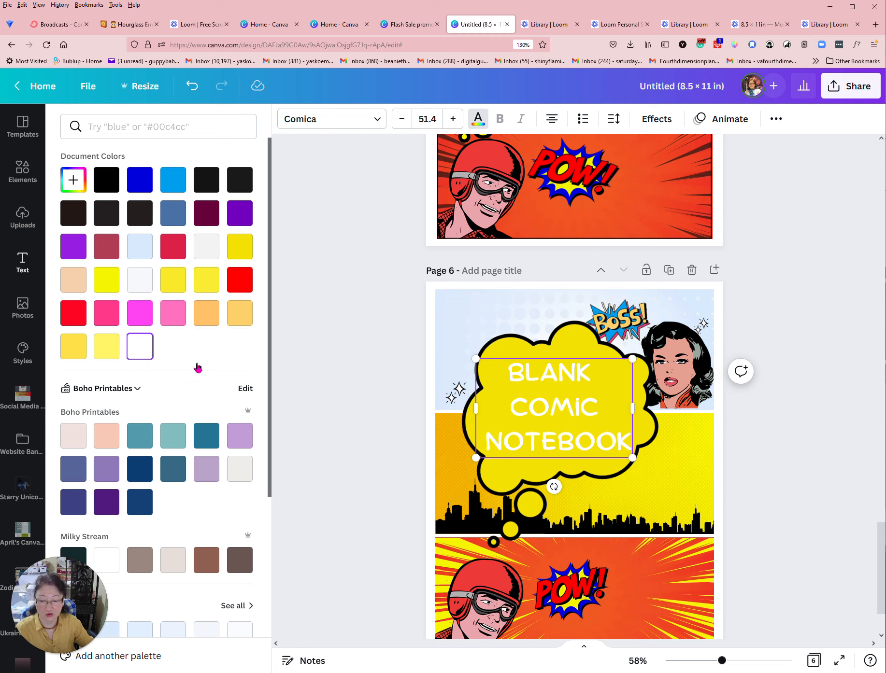
scroll(196, 365, down, 5)
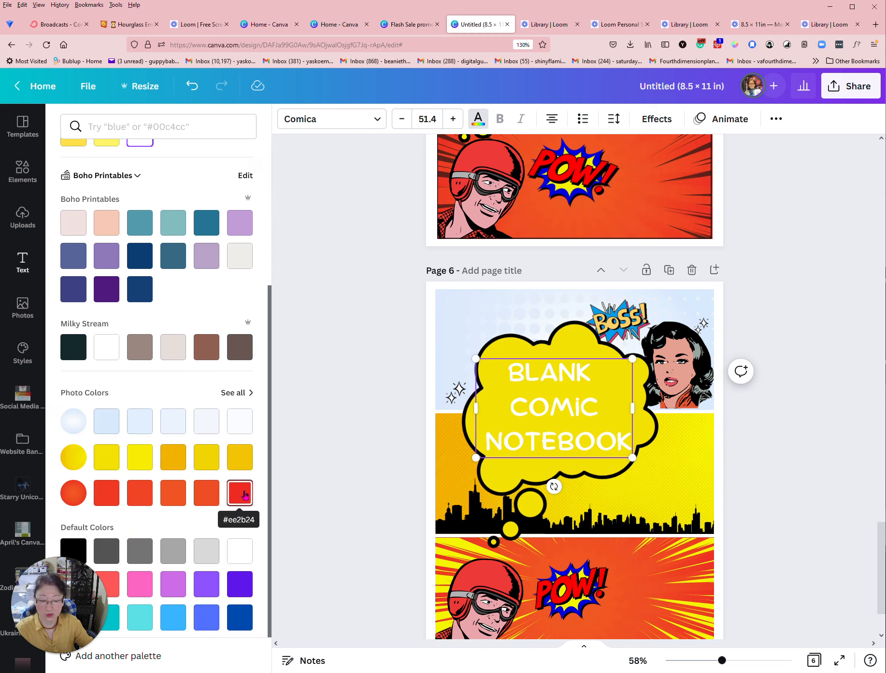
scroll(225, 453, up, 3)
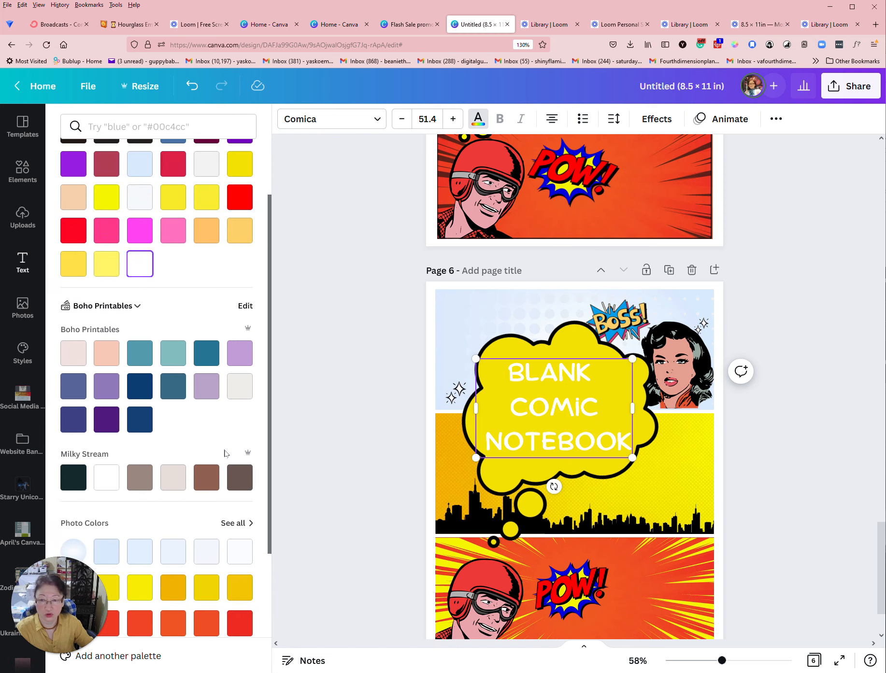
click(240, 194)
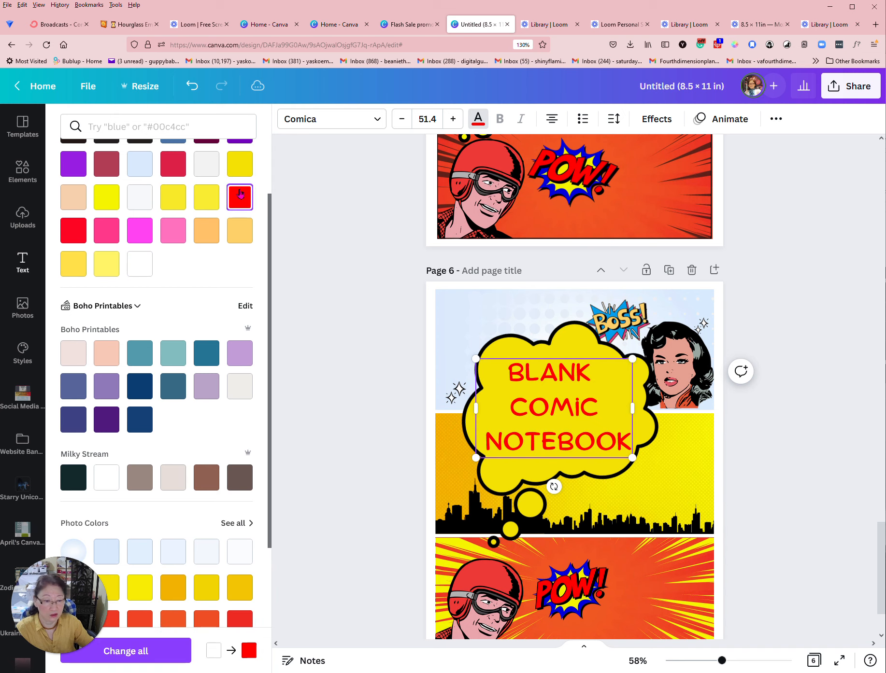
click(587, 356)
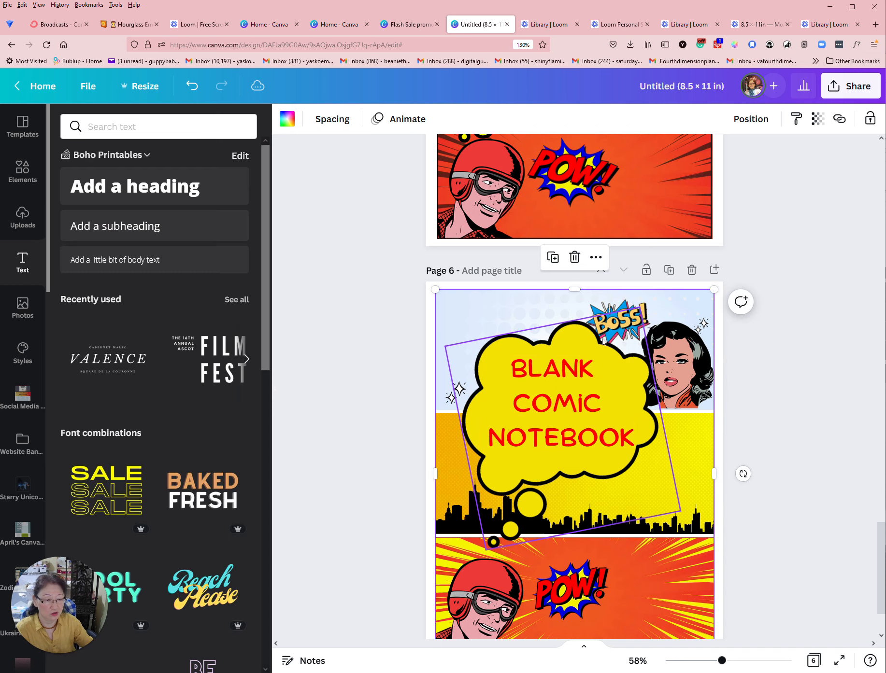
Bring page 6's "BOSS!" graphic to the front and position it slightly overlapping the thought cloud's upper edge.
click(623, 311)
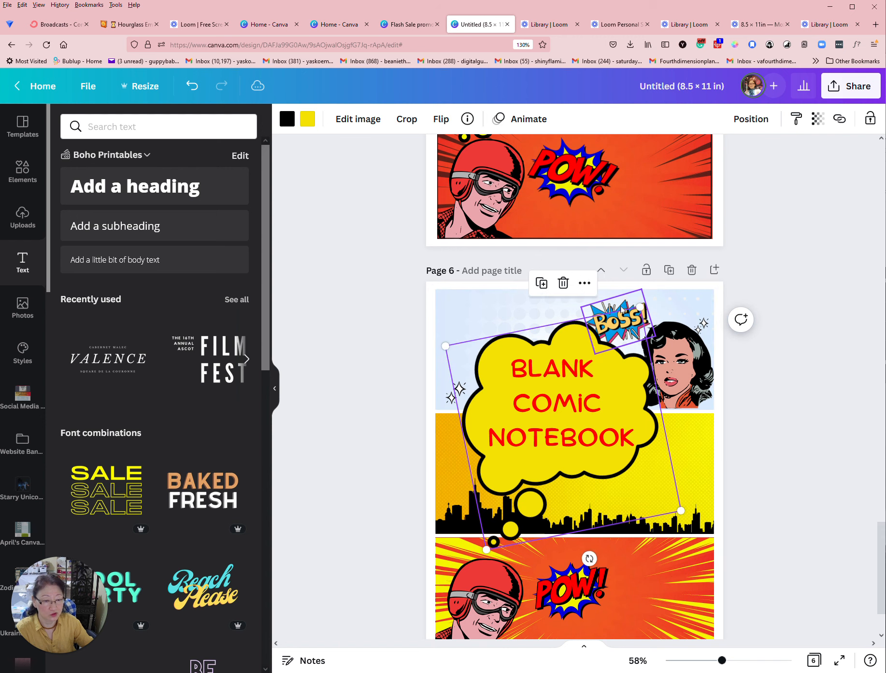
click(622, 311)
drag(611, 306, 617, 310)
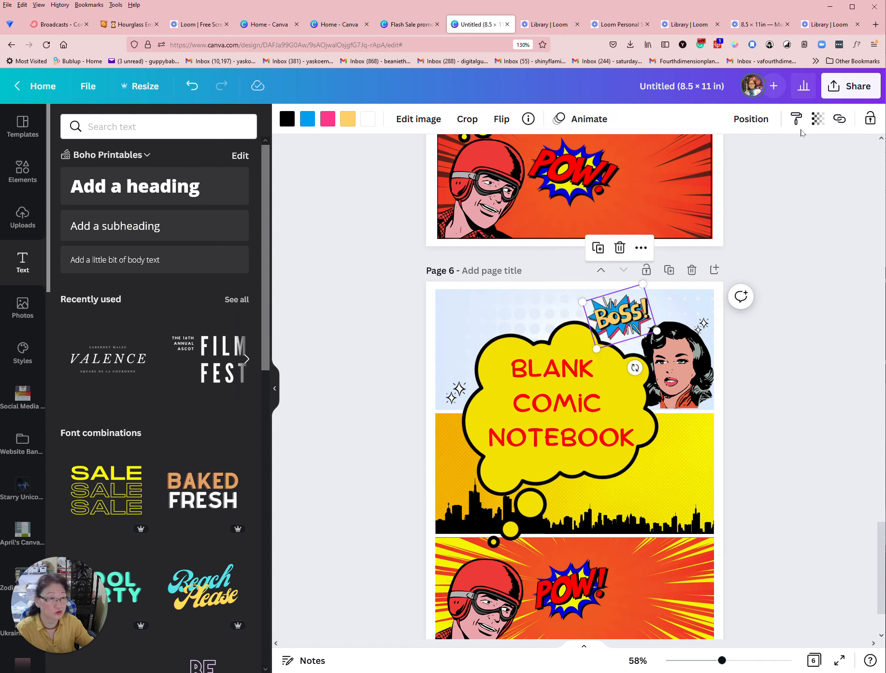
click(756, 120)
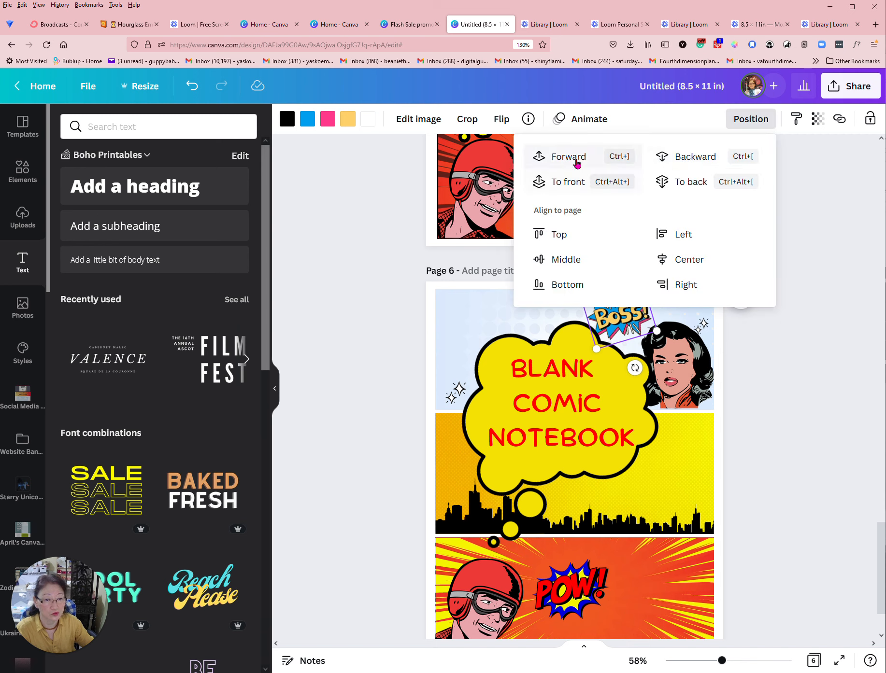
click(580, 187)
click(773, 358)
drag(635, 317, 628, 319)
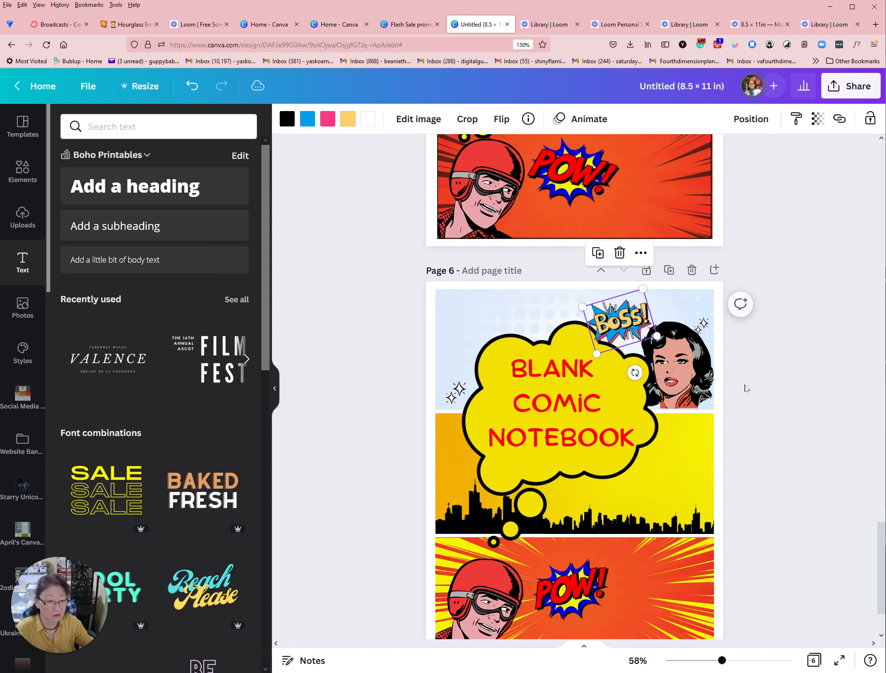
click(760, 380)
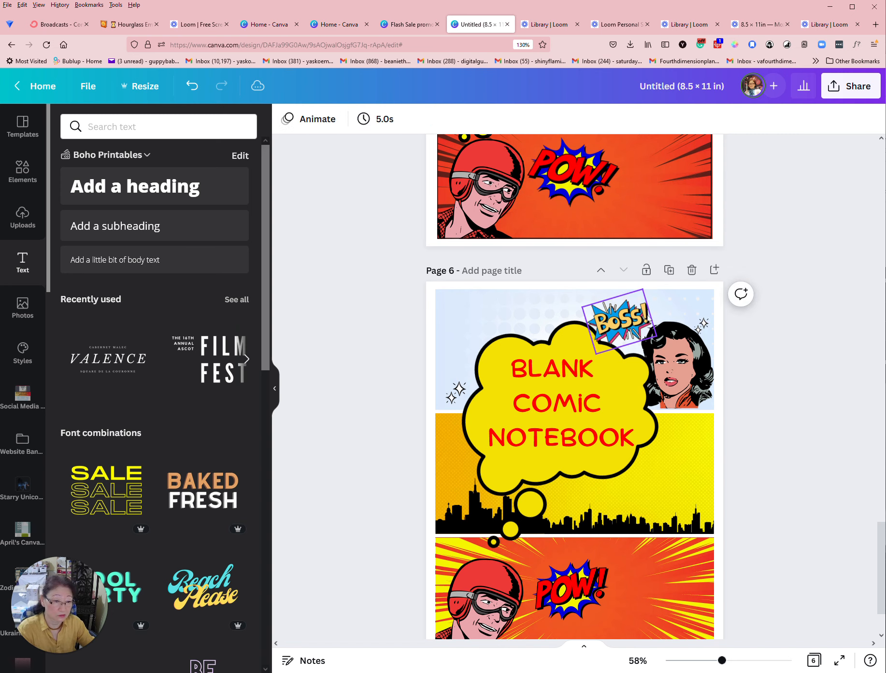
click(620, 324)
drag(615, 319, 614, 320)
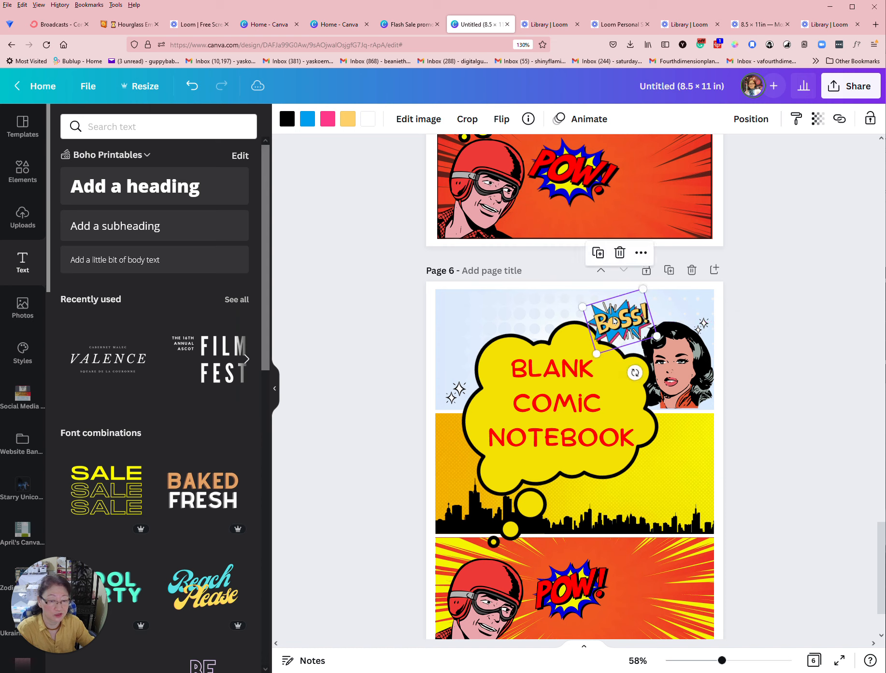
click(776, 390)
Tilt the "POW!" graphic in page 6's bottom panel clockwise and move it slightly up.
scroll(761, 388, down, 2)
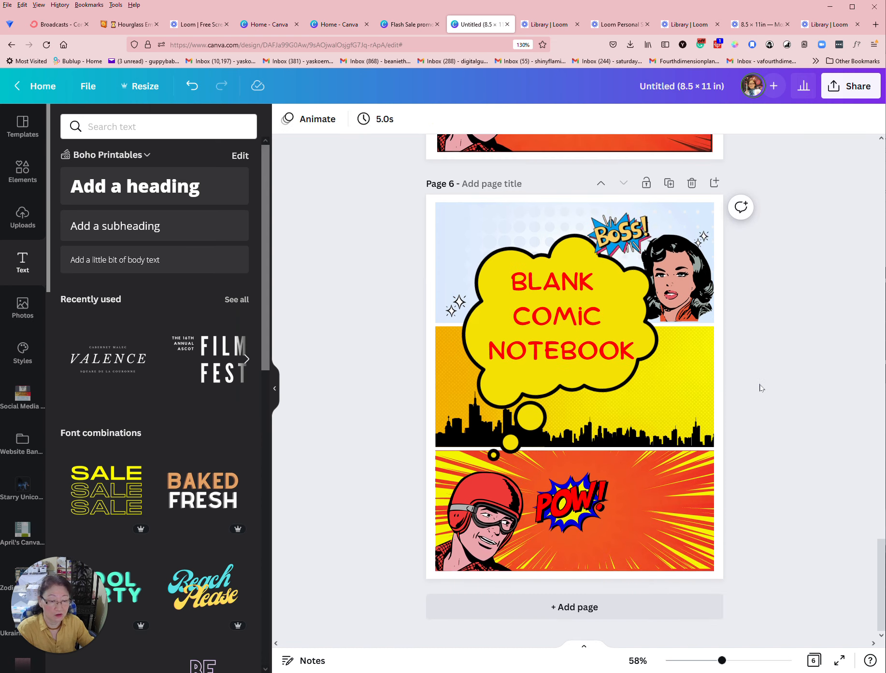
click(590, 524)
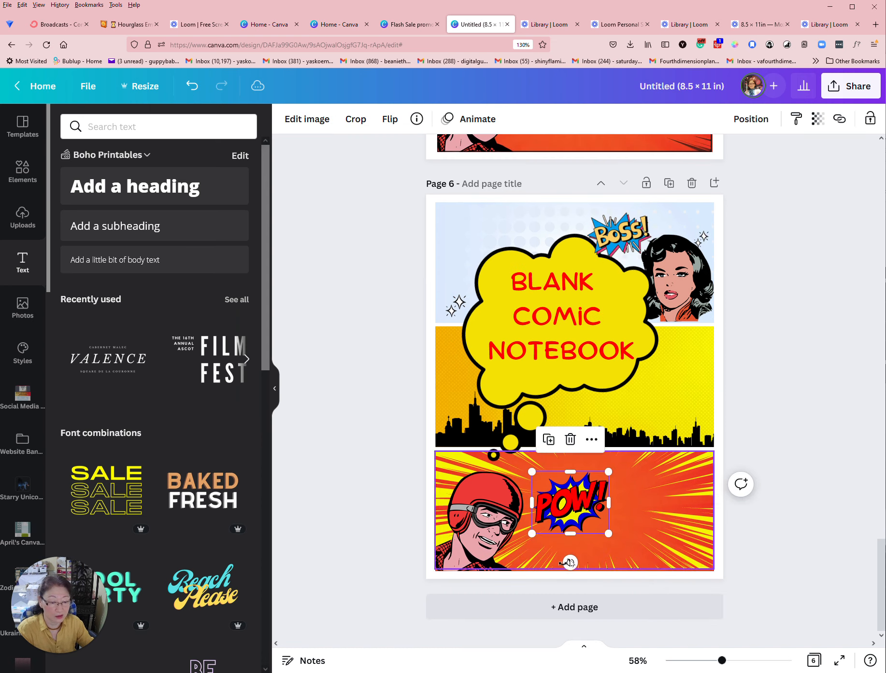
drag(570, 562, 547, 561)
drag(573, 507, 569, 496)
click(740, 464)
click(781, 438)
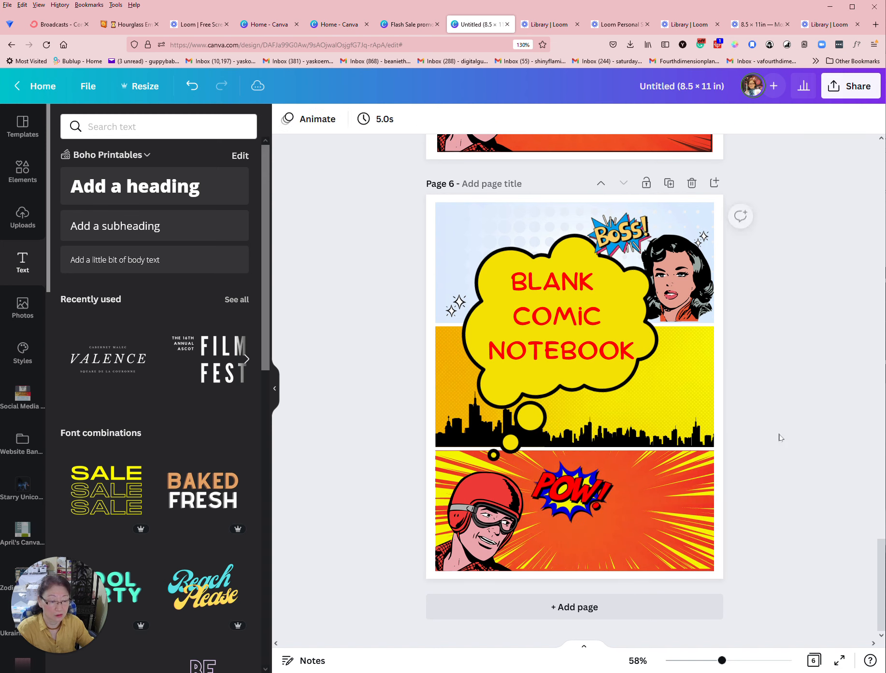
Duplicate page 6's "BLANK COMIC NOTEBOOK" title into the bottom comic panel and reduce the copy to font size 17.4.
click(535, 296)
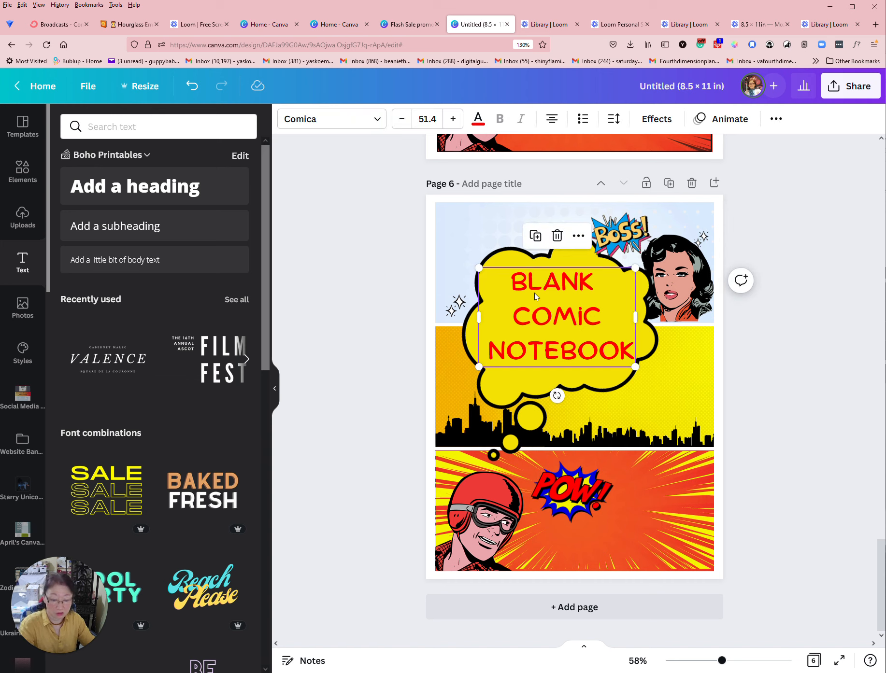
drag(535, 296, 603, 501)
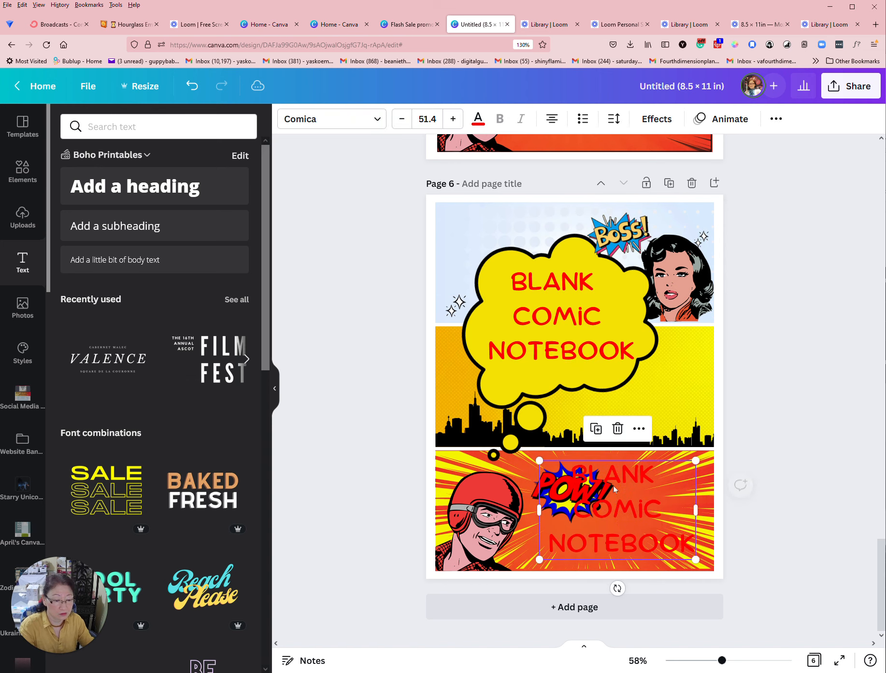
click(402, 119)
click(403, 119)
click(402, 119)
click(403, 119)
click(403, 119)
click(403, 120)
drag(405, 121, 404, 121)
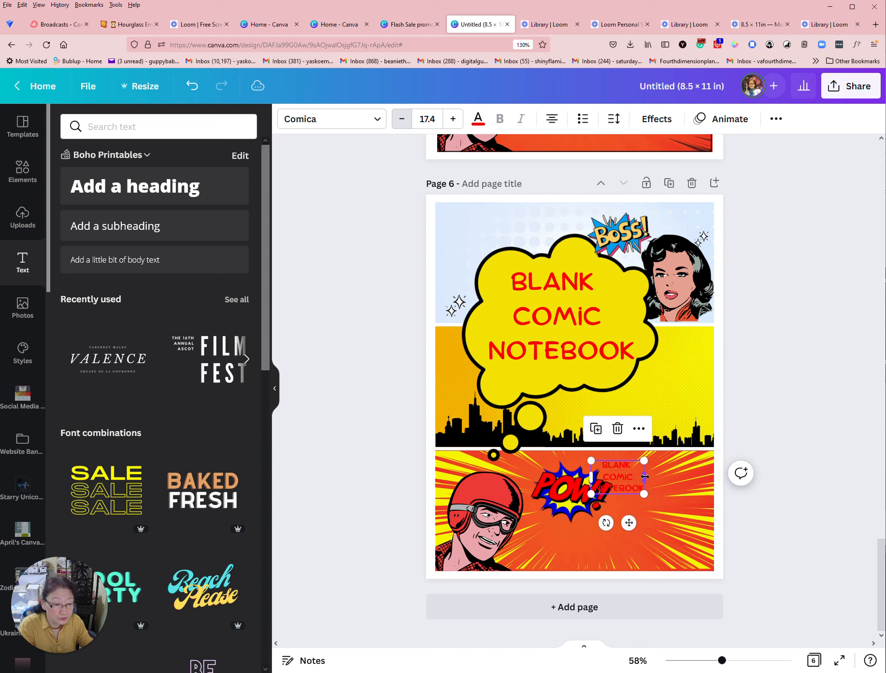
Widen the small title copy, replace its text with "YOUR NAME HERE" and place it below "POW!" near the comic panel's lower edge.
drag(645, 478, 701, 478)
drag(645, 481, 756, 575)
click(584, 541)
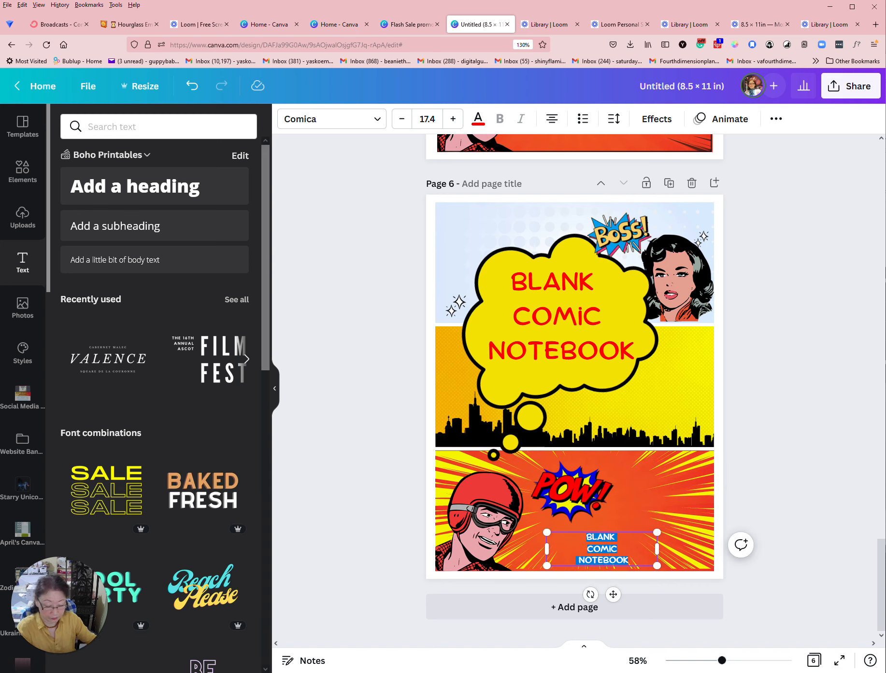
text(YOUR )
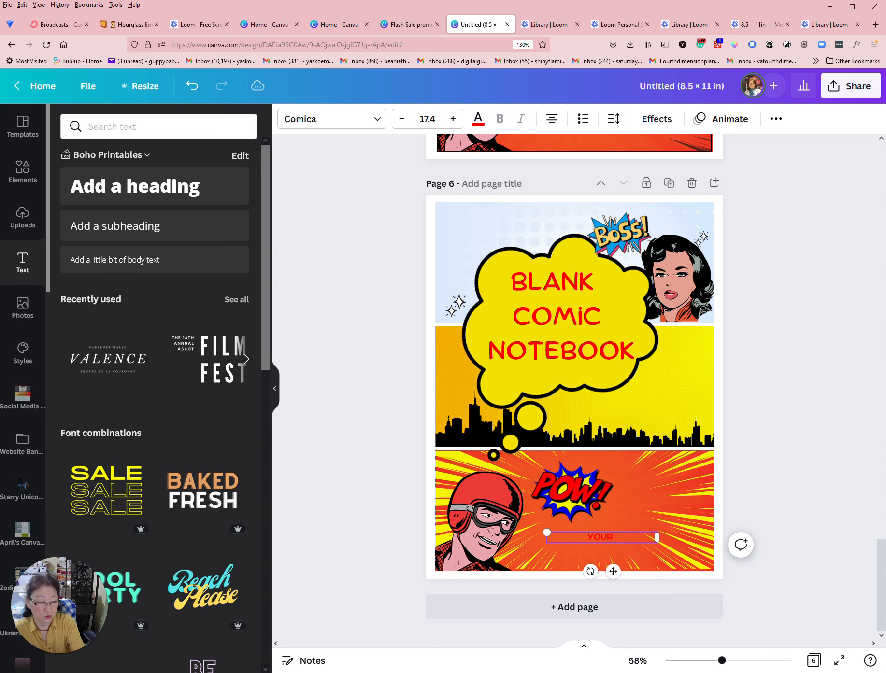
text(NAME HERE)
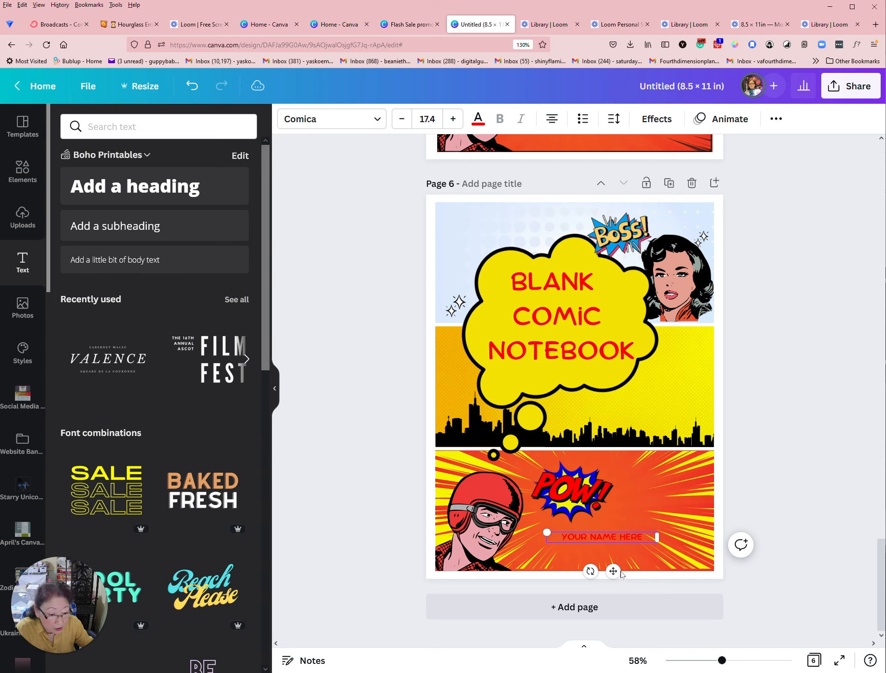
drag(612, 572, 625, 584)
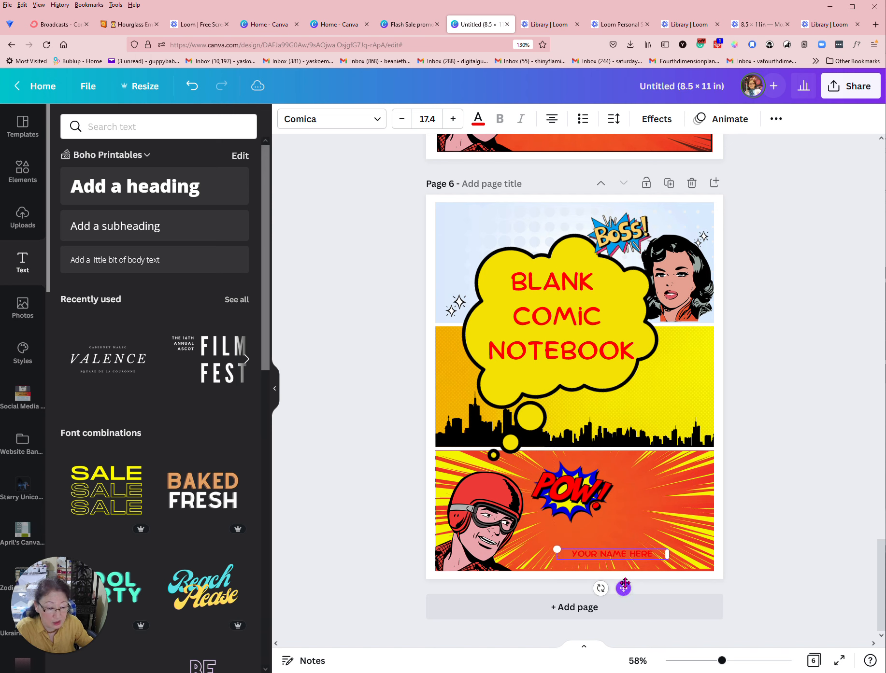
Color the "YOUR NAME HERE" text yellow from the photo colors and nudge it slightly down.
click(479, 121)
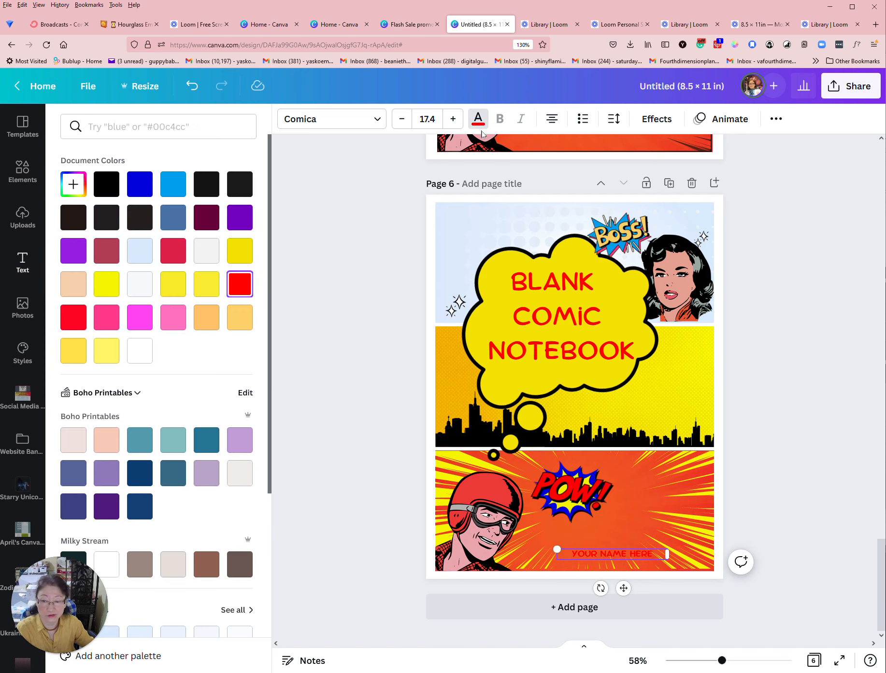
scroll(153, 373, down, 5)
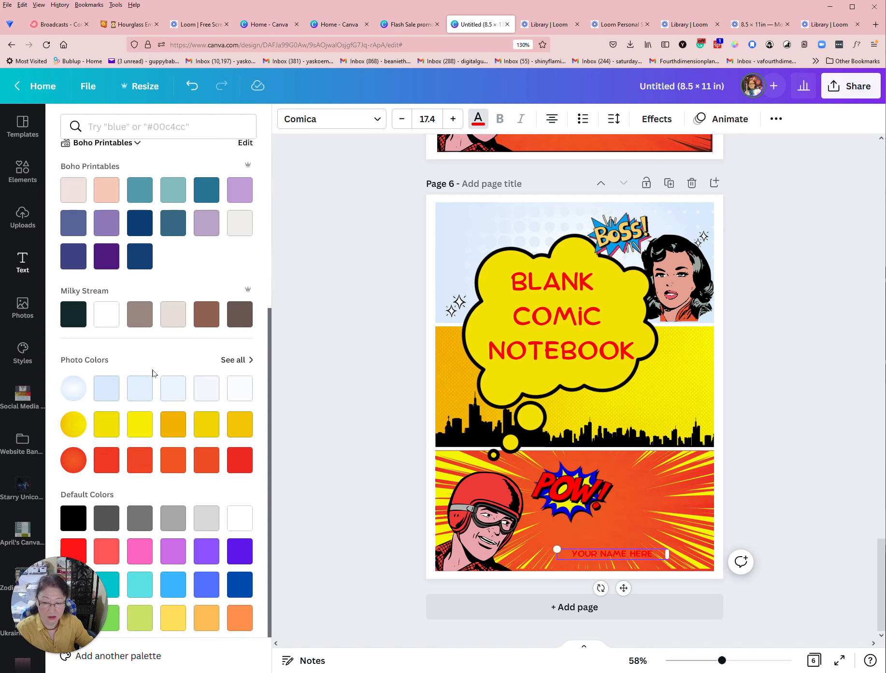
click(115, 413)
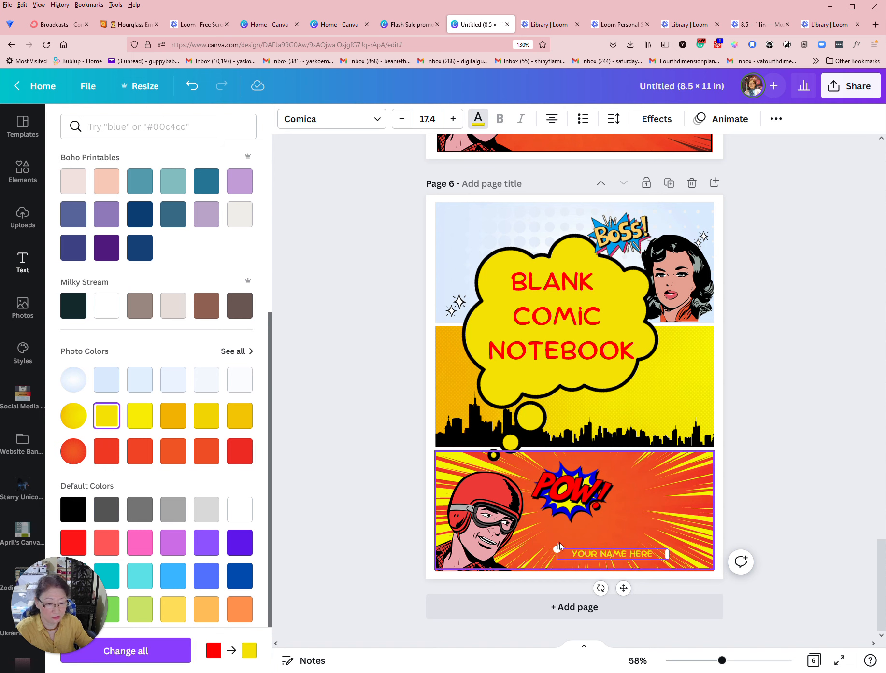
drag(623, 589, 623, 593)
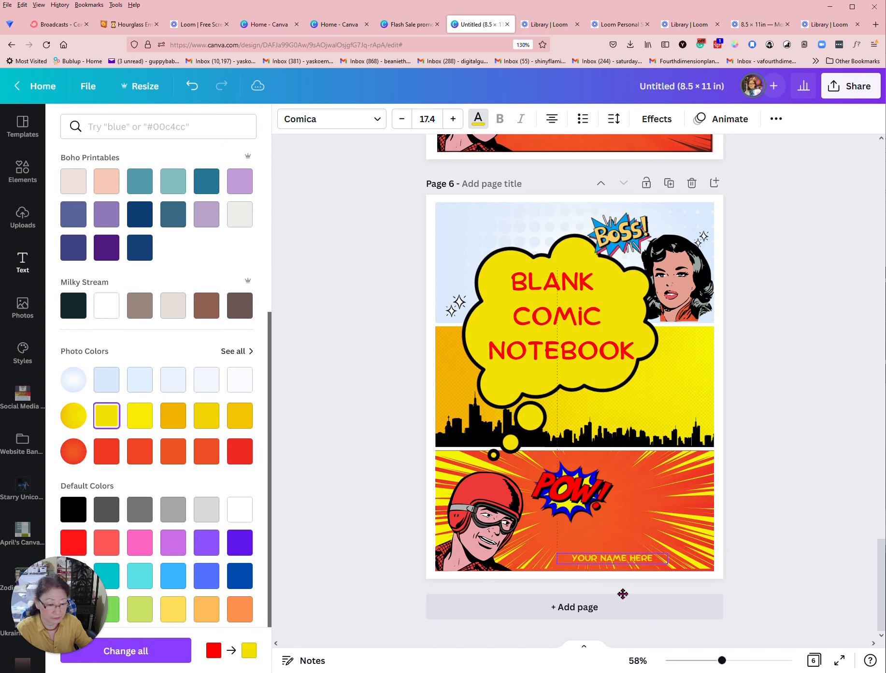
click(809, 391)
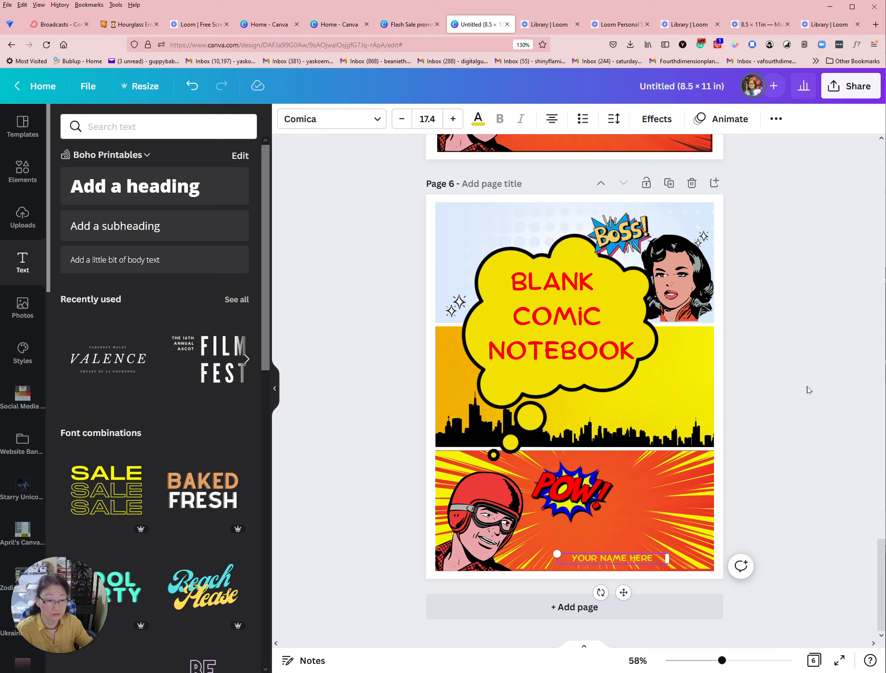
Compare page 6's recreated comic cover with the original cover on page 5.
scroll(809, 391, up, 1)
scroll(809, 391, up, 1)
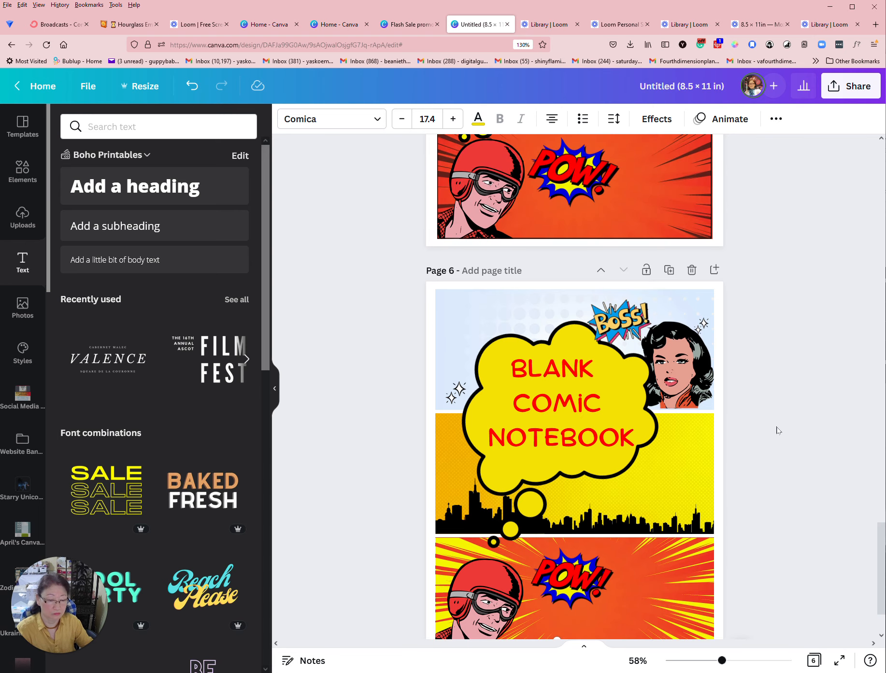
scroll(778, 430, up, 1)
scroll(778, 430, up, 1)
scroll(777, 430, down, 1)
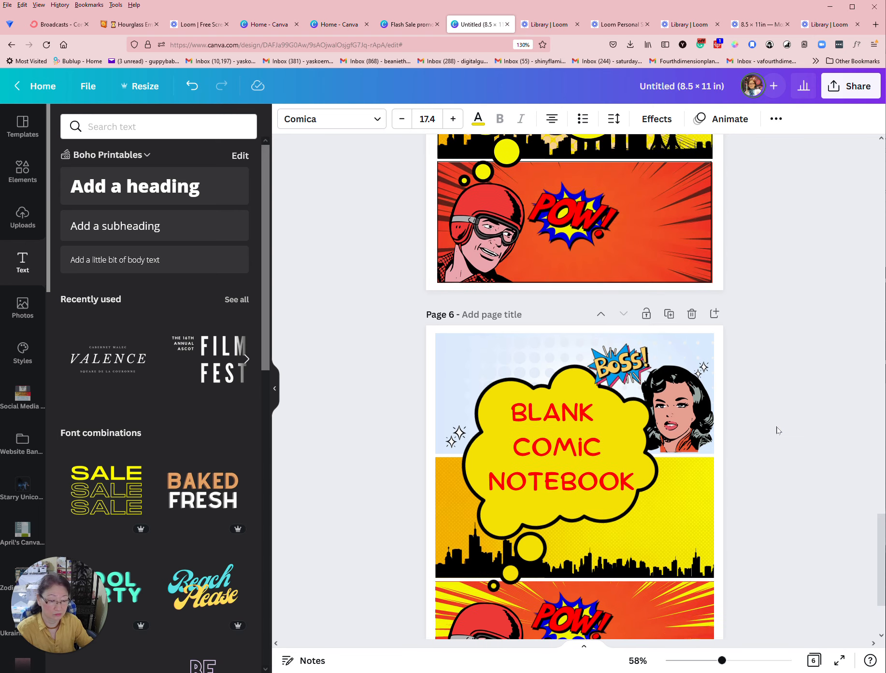
scroll(777, 430, down, 2)
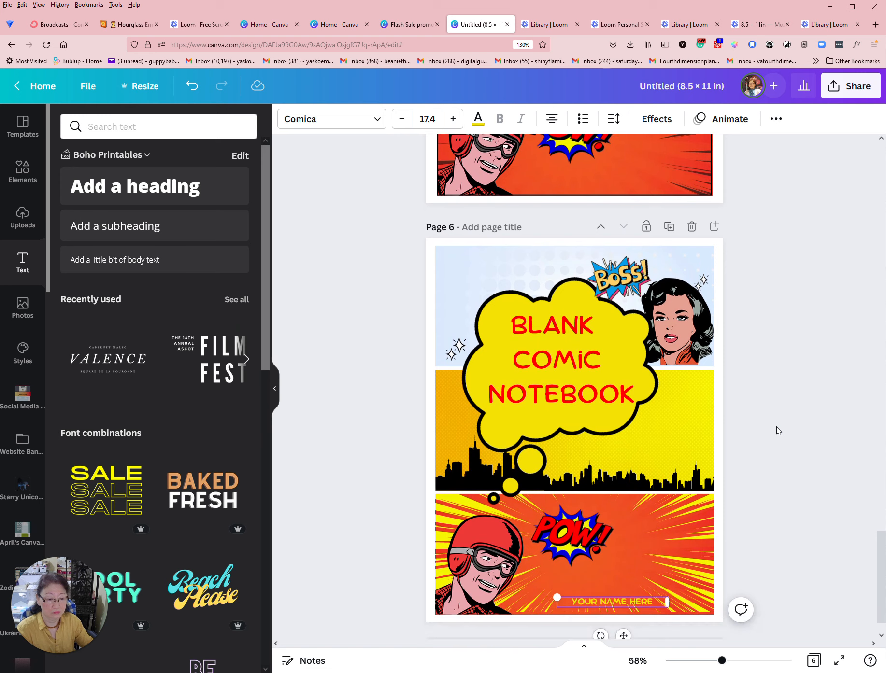
click(706, 413)
scroll(793, 358, up, 5)
scroll(792, 360, down, 4)
click(791, 383)
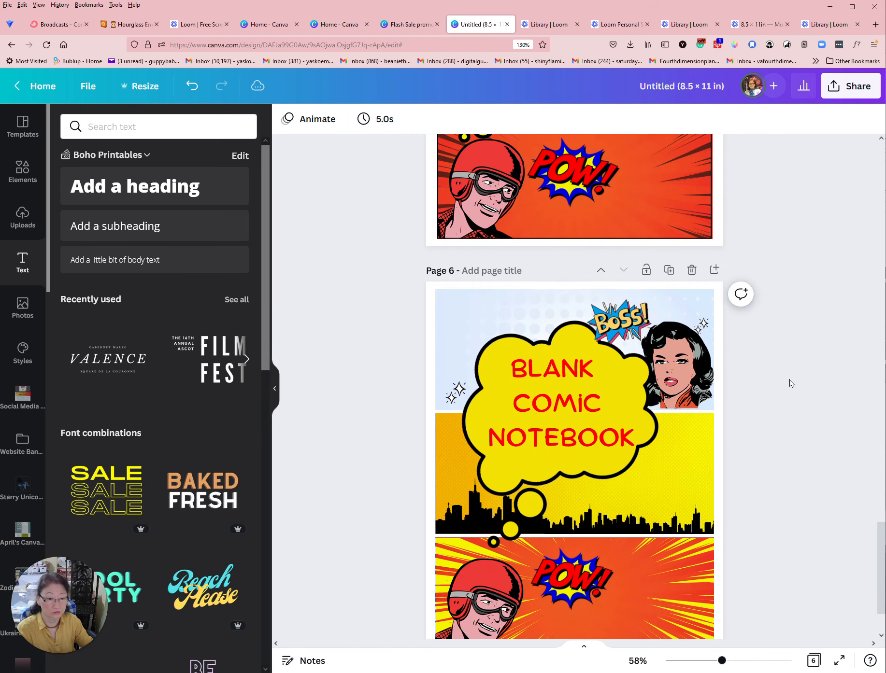
scroll(790, 382, down, 2)
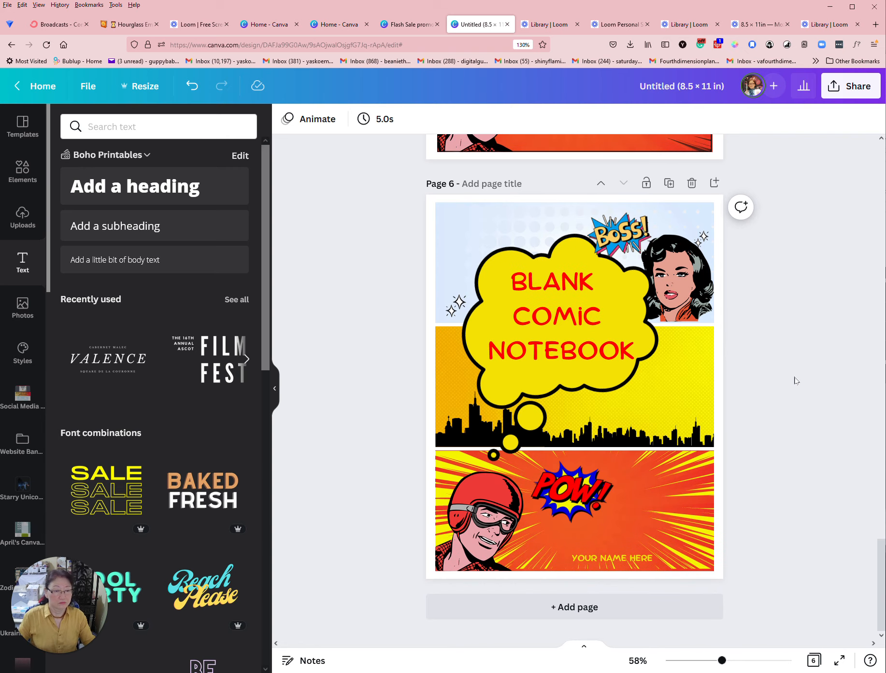